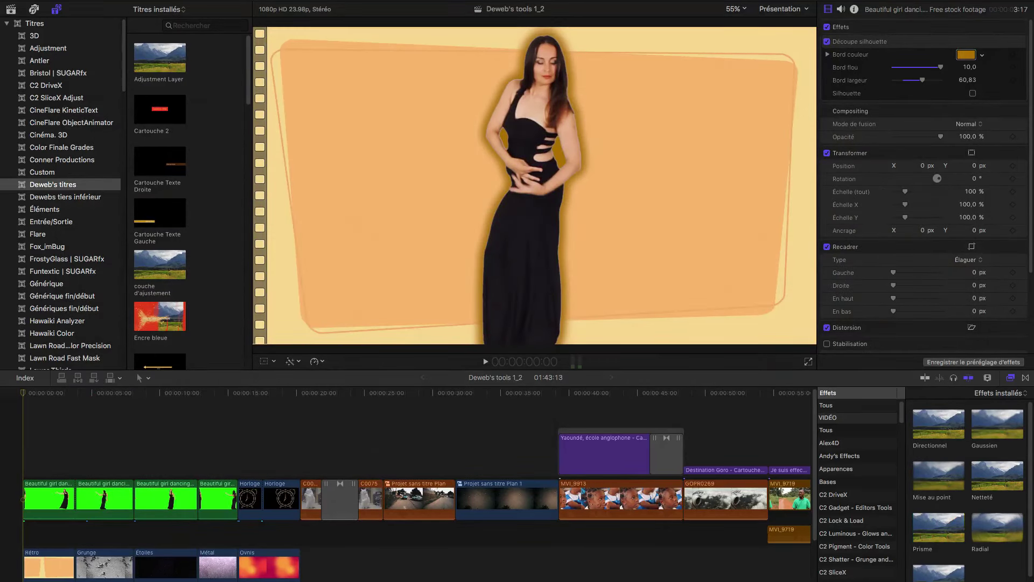
Step: Browse the video effects to the Dewebs Effects category and select the Découpe silhouette effect
scroll(862, 511, "down", 5)
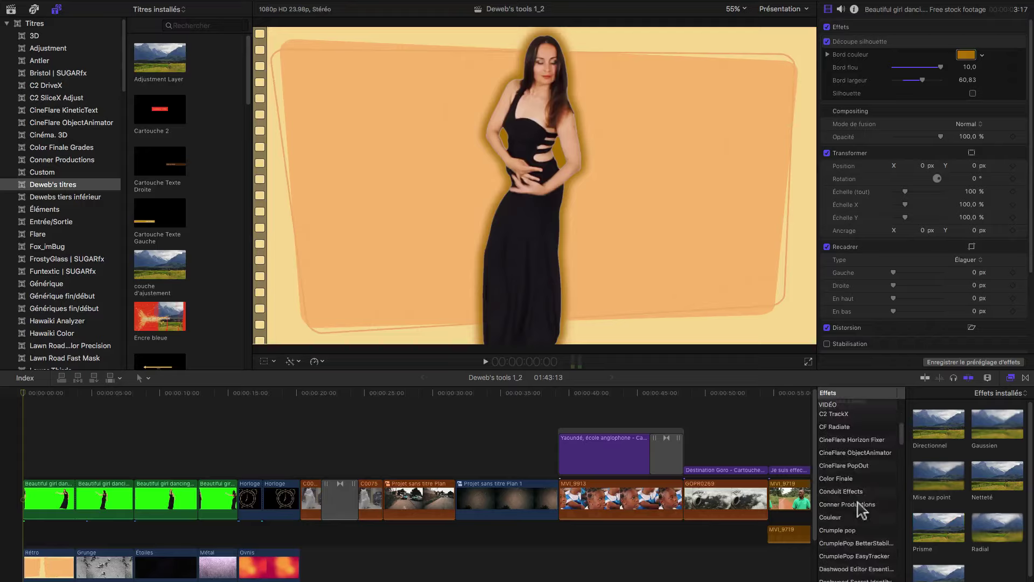
scroll(857, 506, "down", 5)
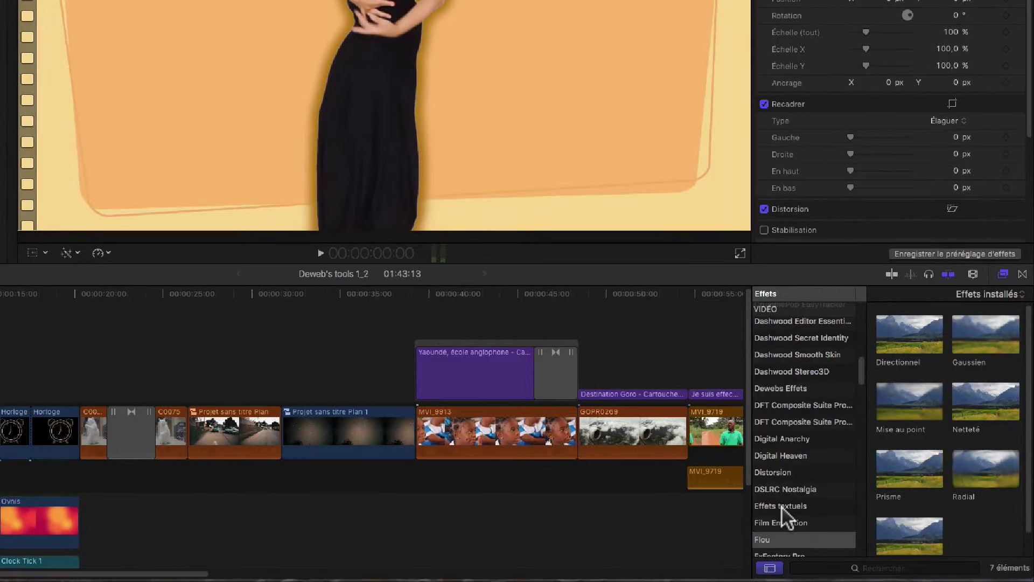
scroll(781, 509, "up", 2)
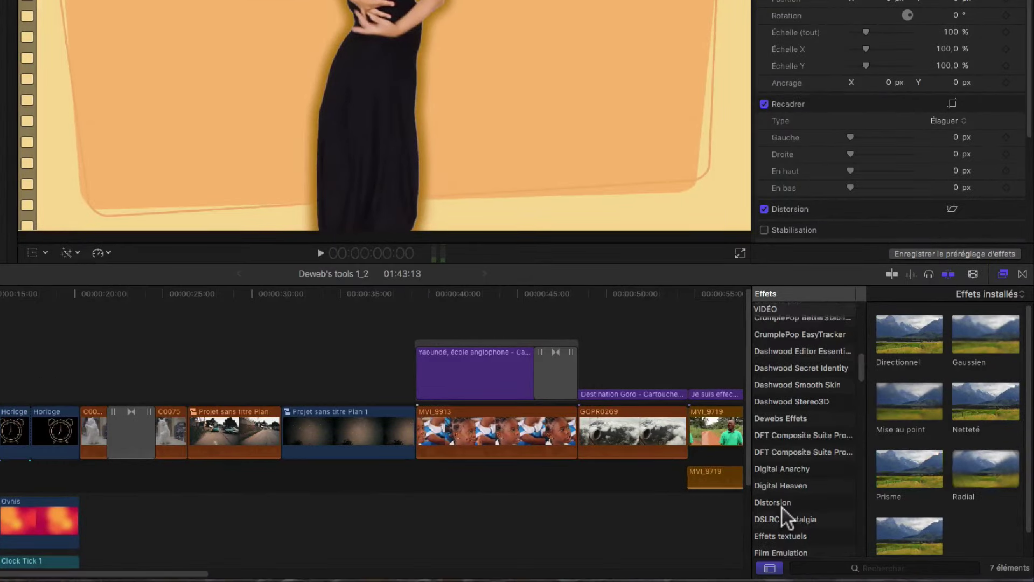
left_click(784, 423)
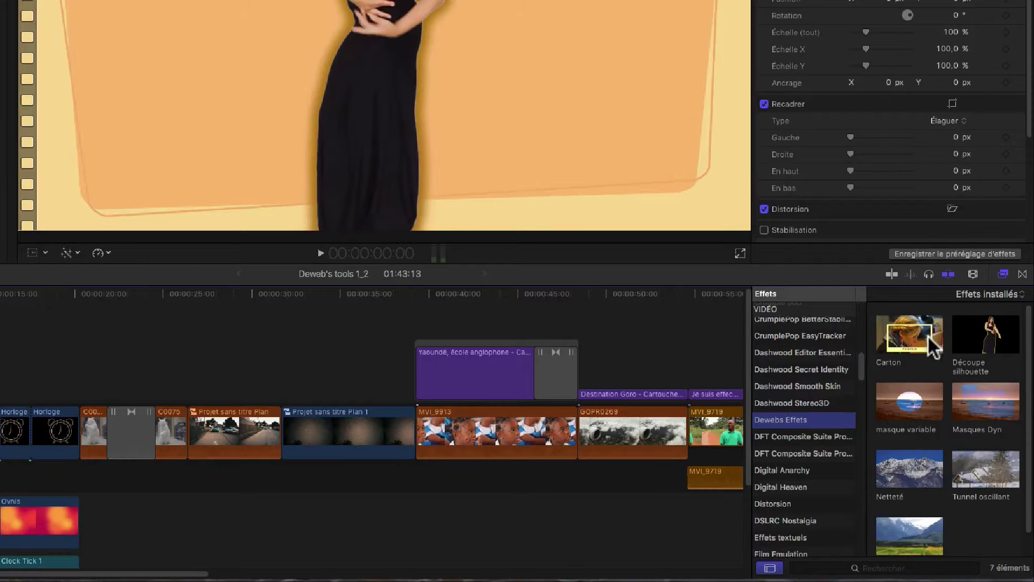
left_click(991, 334)
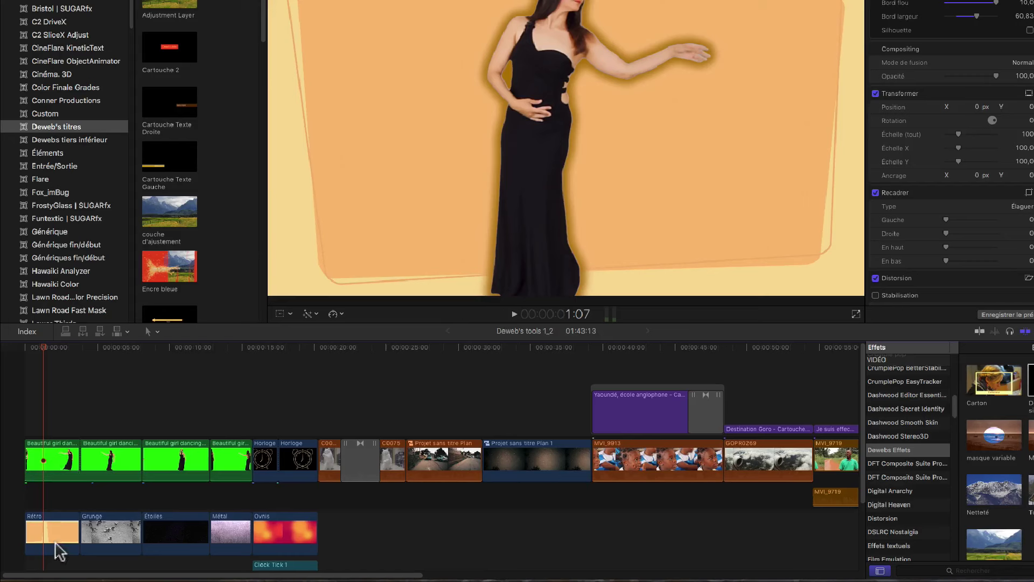
Step: Play the timeline from its start to preview the dancer clips, and return the playhead to 10:02 on the third one
left_click(27, 347)
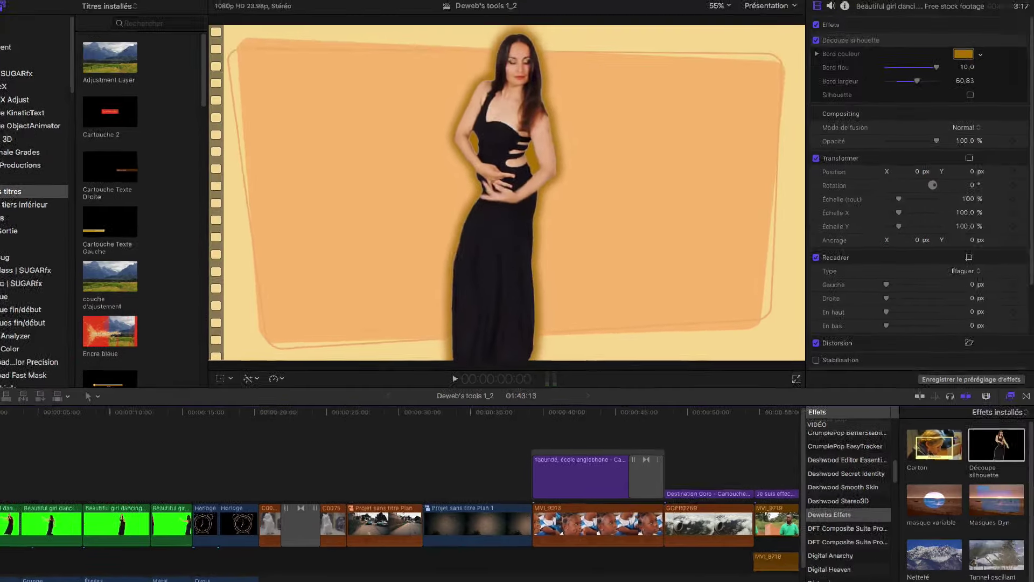
key("space")
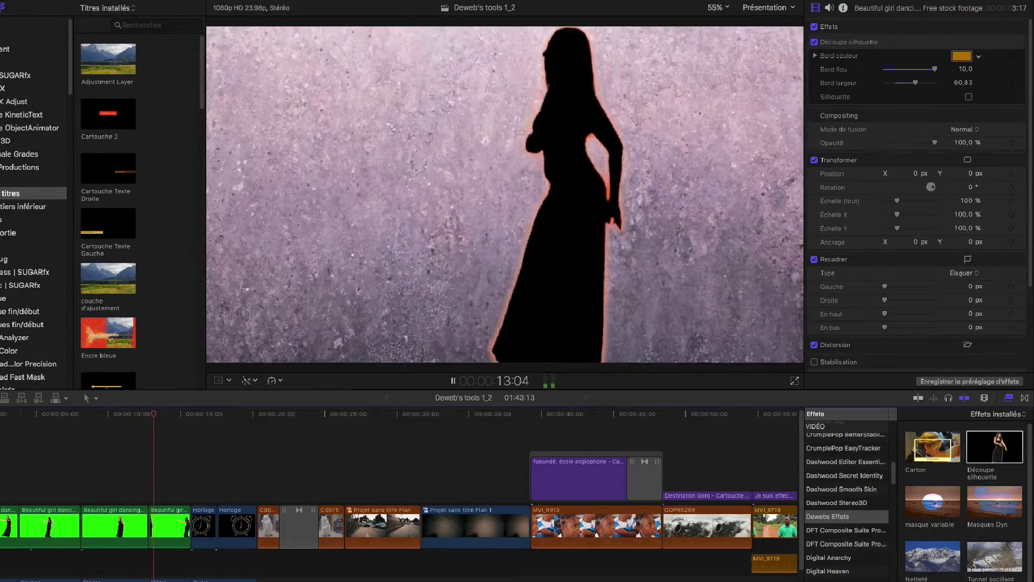
left_click(115, 414)
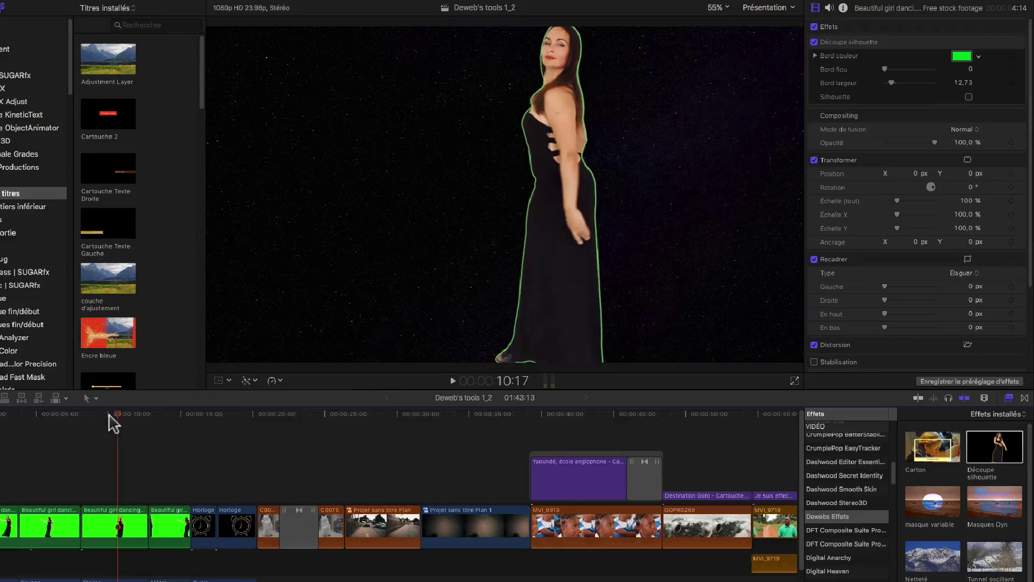
left_click(109, 414)
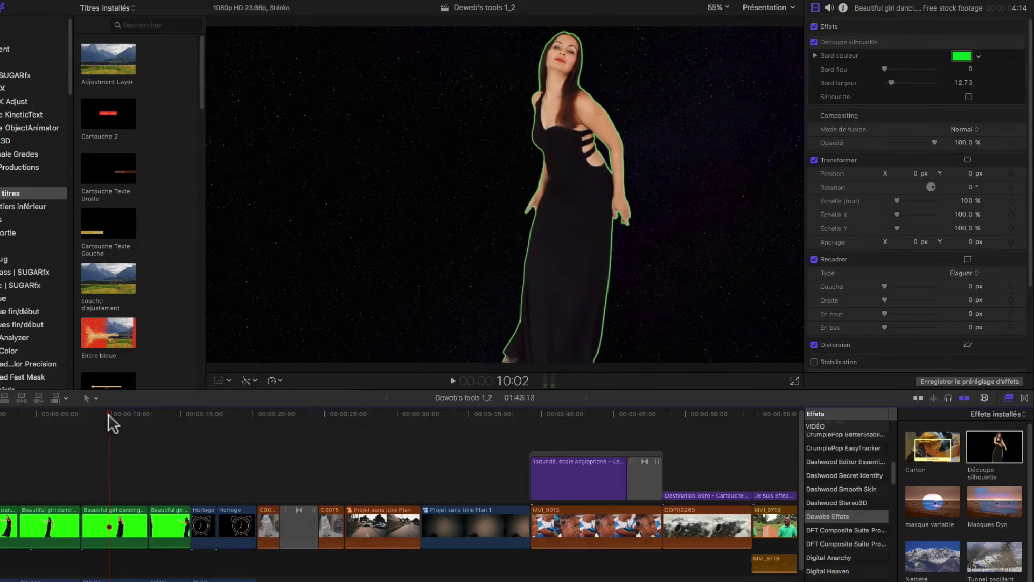
Step: Give the third dancer clip's Découpe silhouette a bright green border with width 13.27, and test a border blur of 7.3 before reducing it
left_click(120, 529)
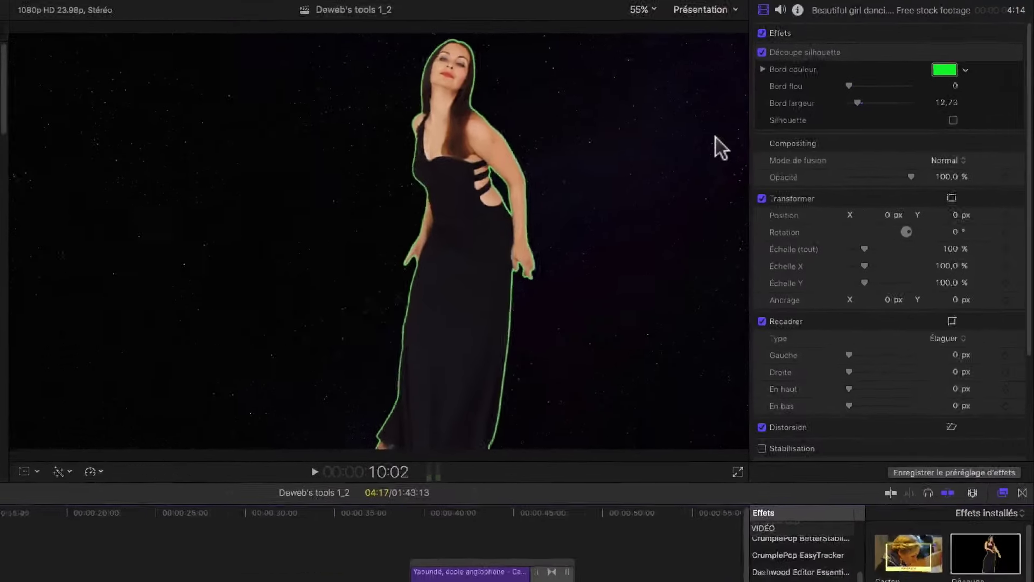
left_click(964, 72)
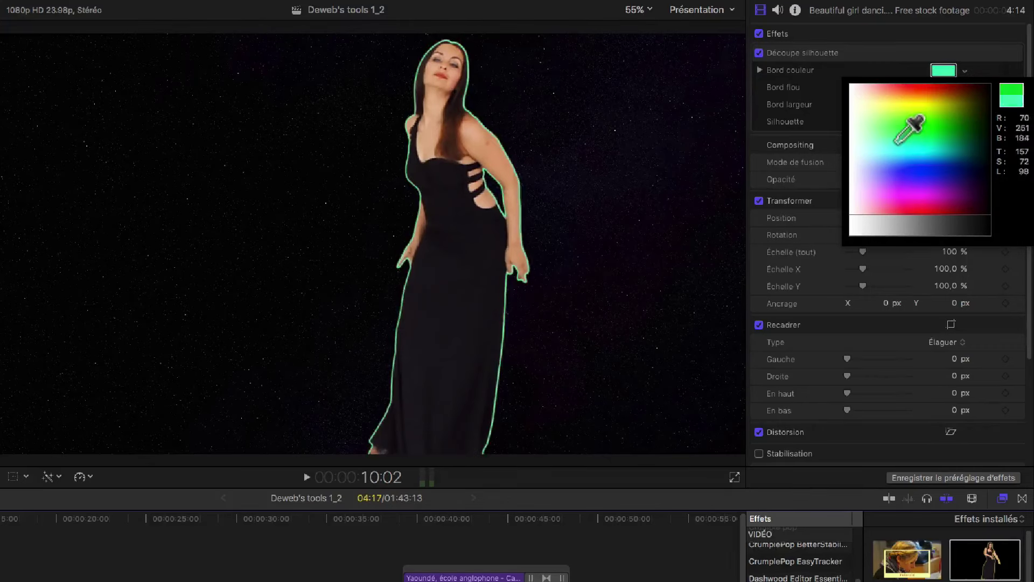
left_click(933, 125)
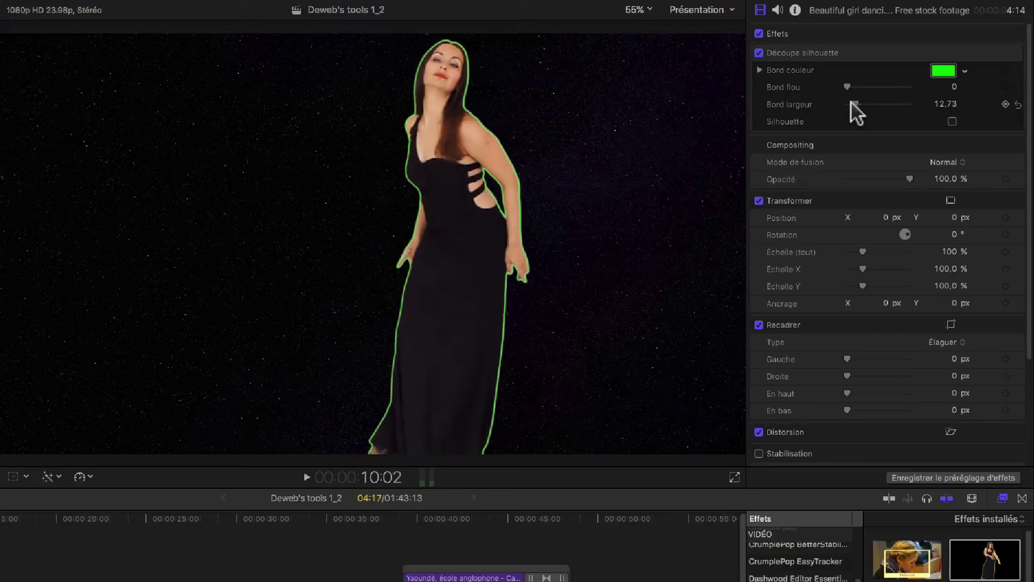
left_click_drag(855, 103, 891, 88)
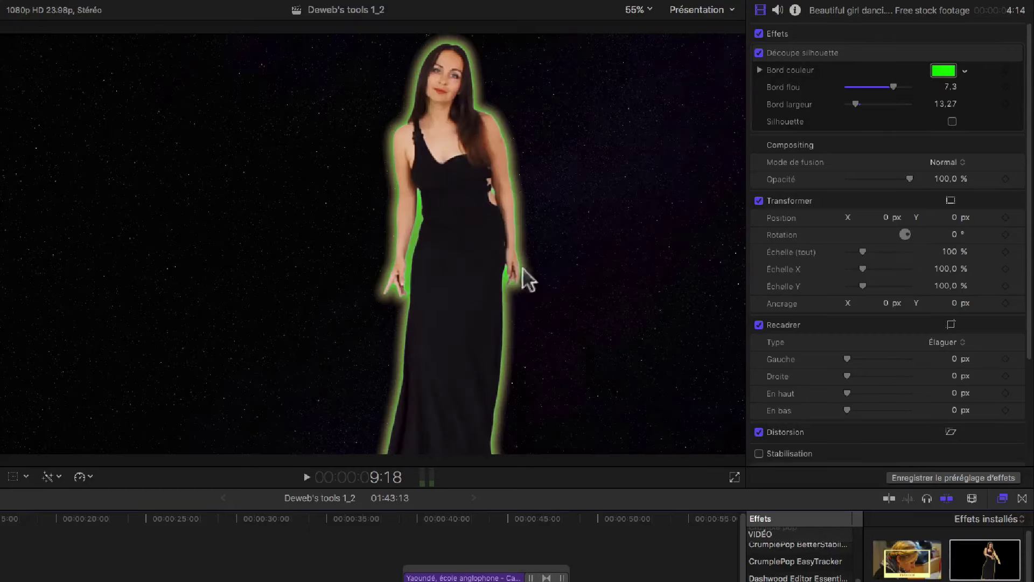
left_click_drag(893, 86, 846, 85)
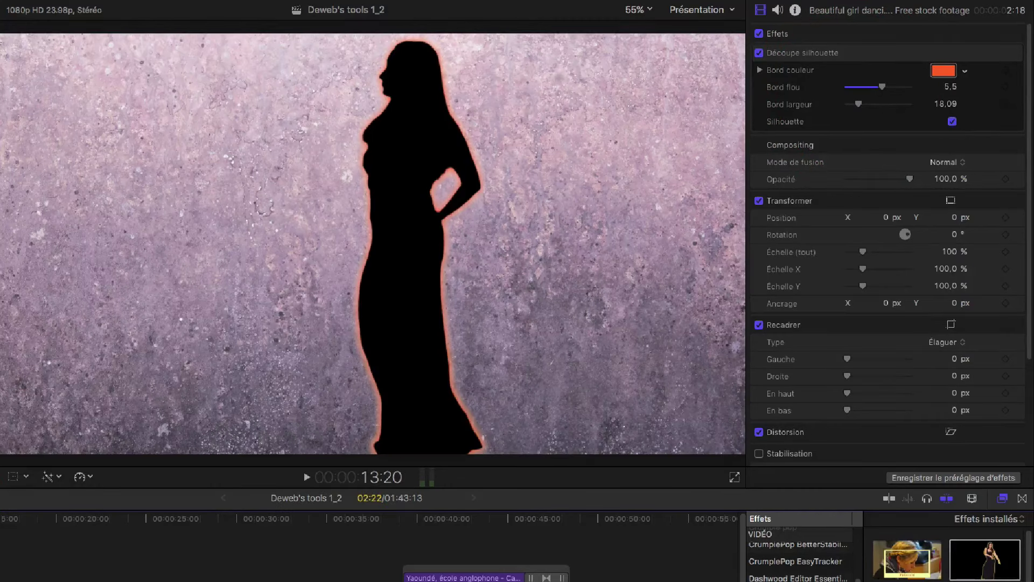
Step: Compare the fourth dancer clip with the Silhouette option off and back on, and play the clip
left_click(952, 121)
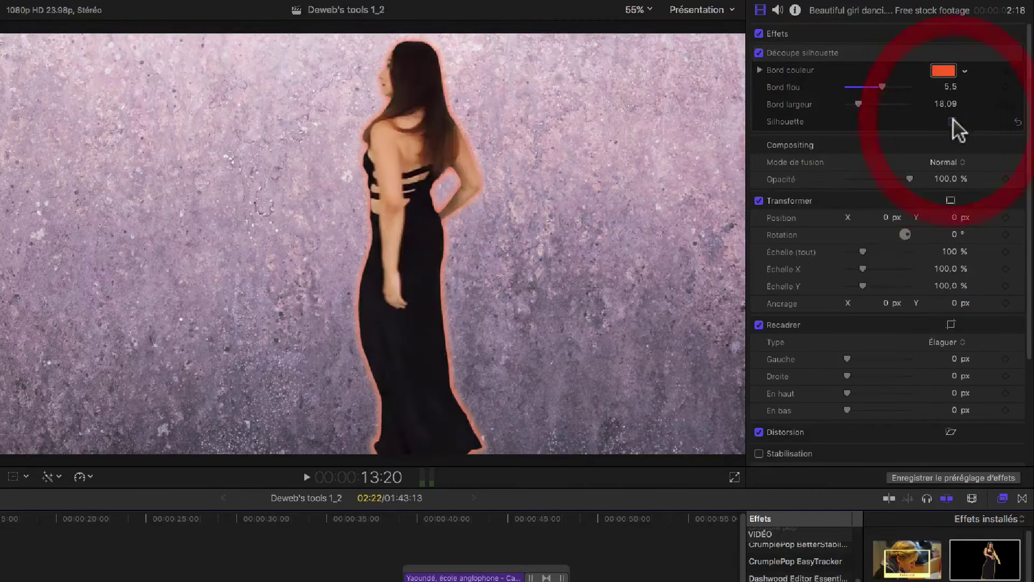
left_click(953, 121)
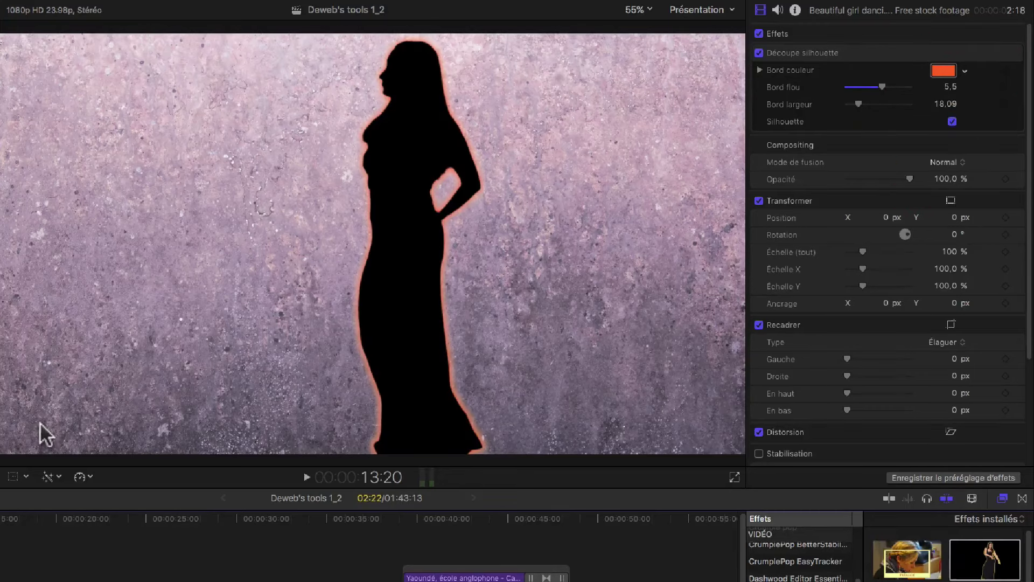
key("space")
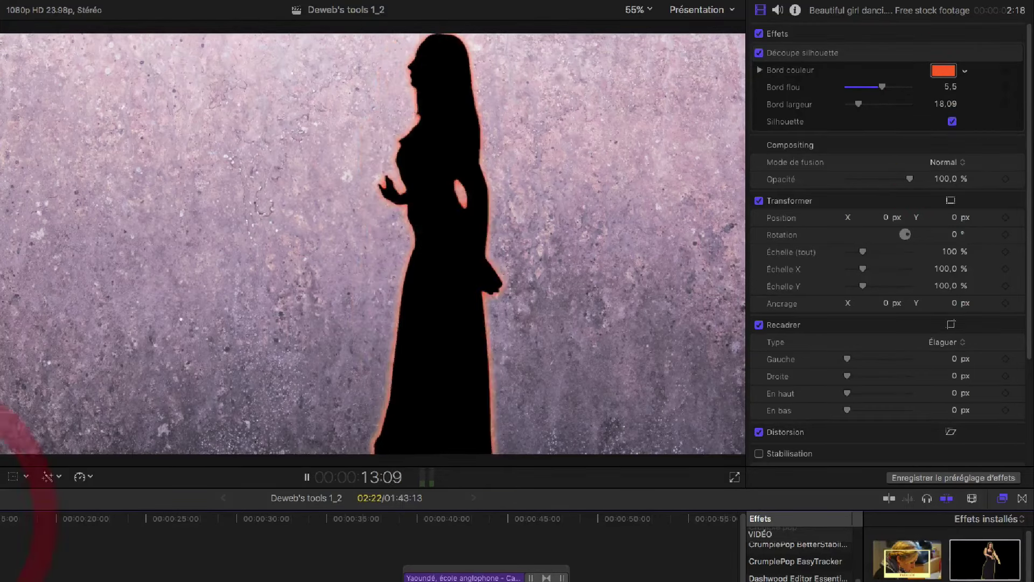
key("space")
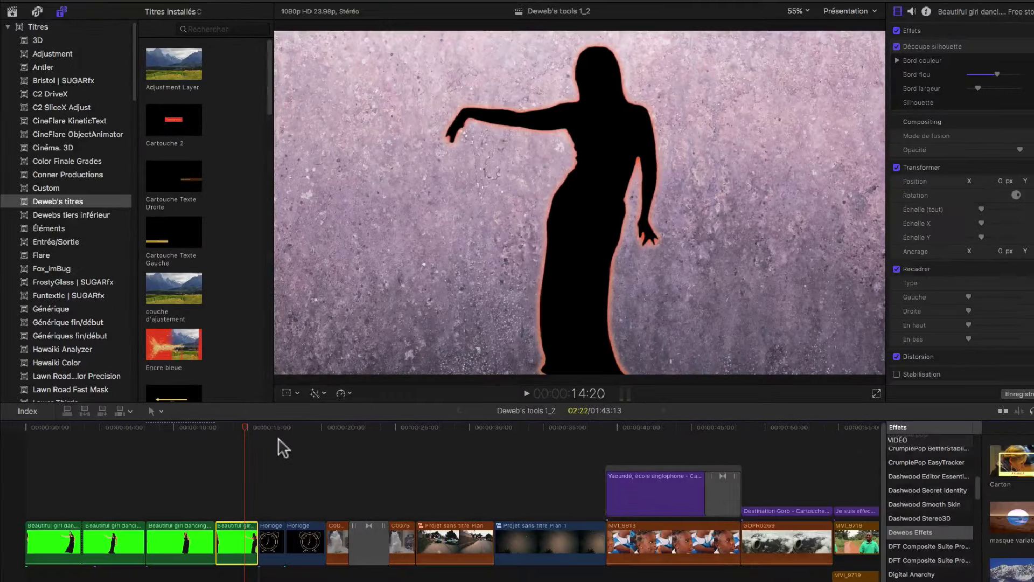
Step: Place the playhead at 16:14 on the first Horloge clip and locate the Horloge generator in the Deweb's génés category
left_click(271, 425)
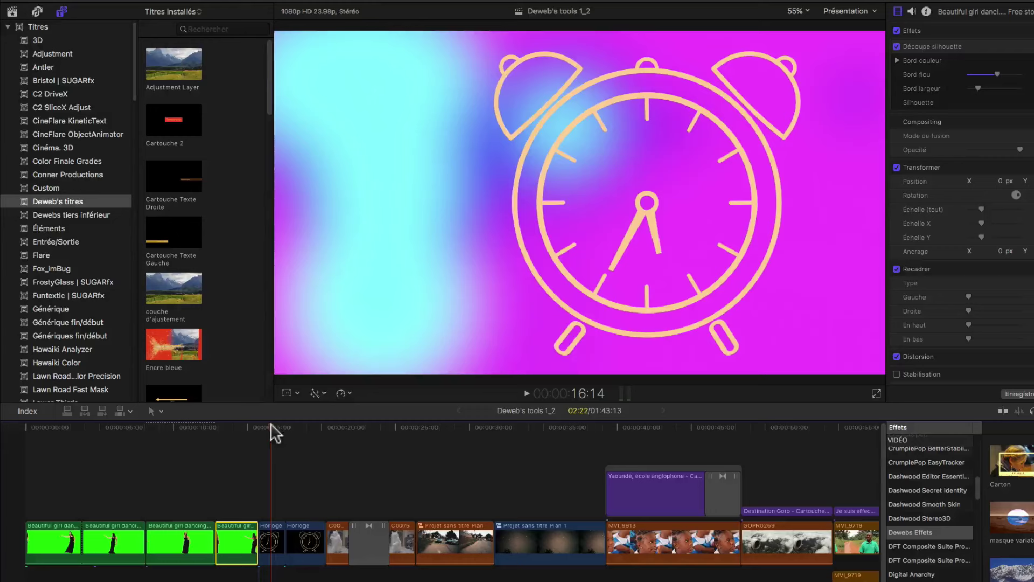
left_click(7, 27)
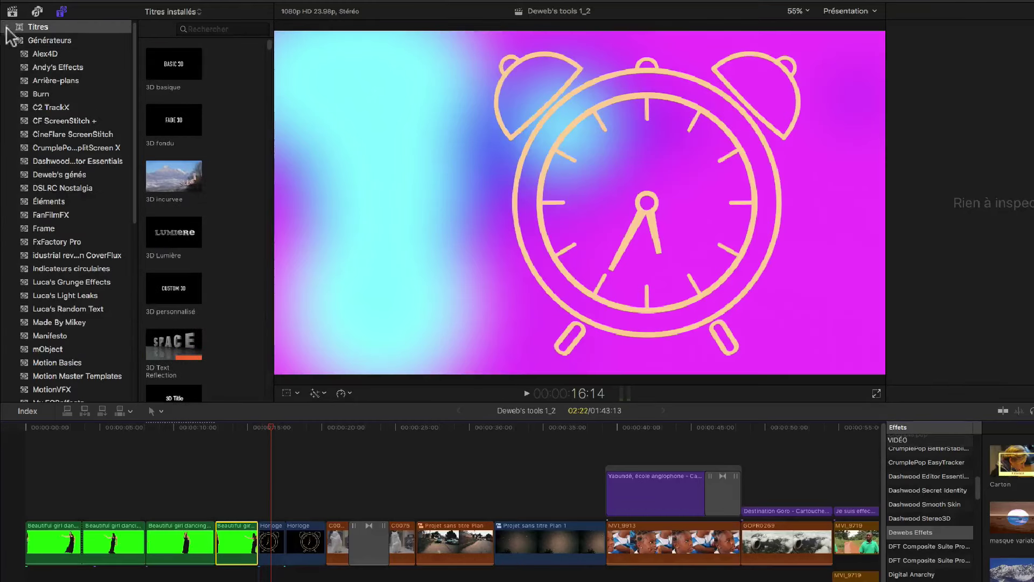
left_click(63, 173)
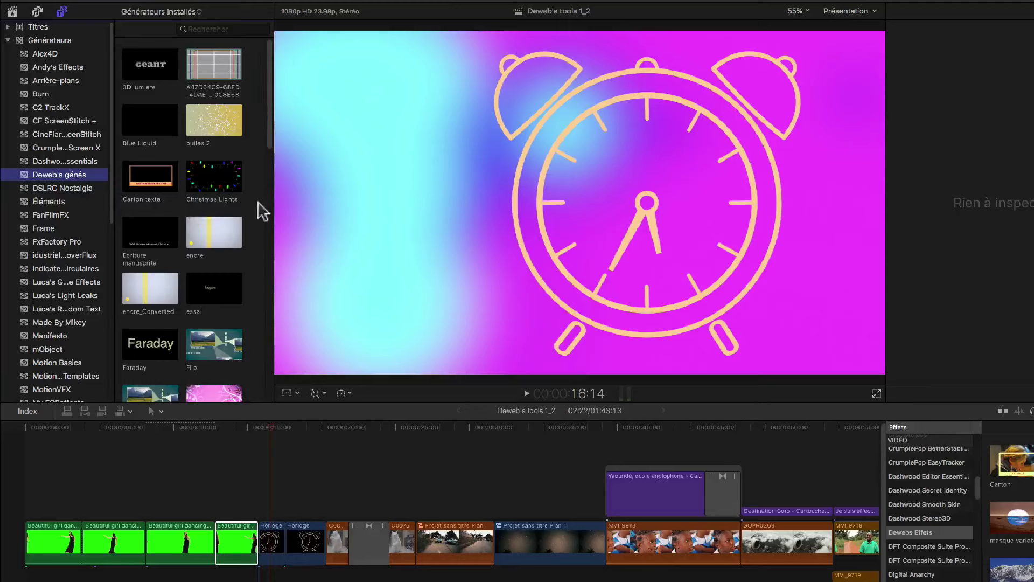
scroll(258, 201, "down", 8)
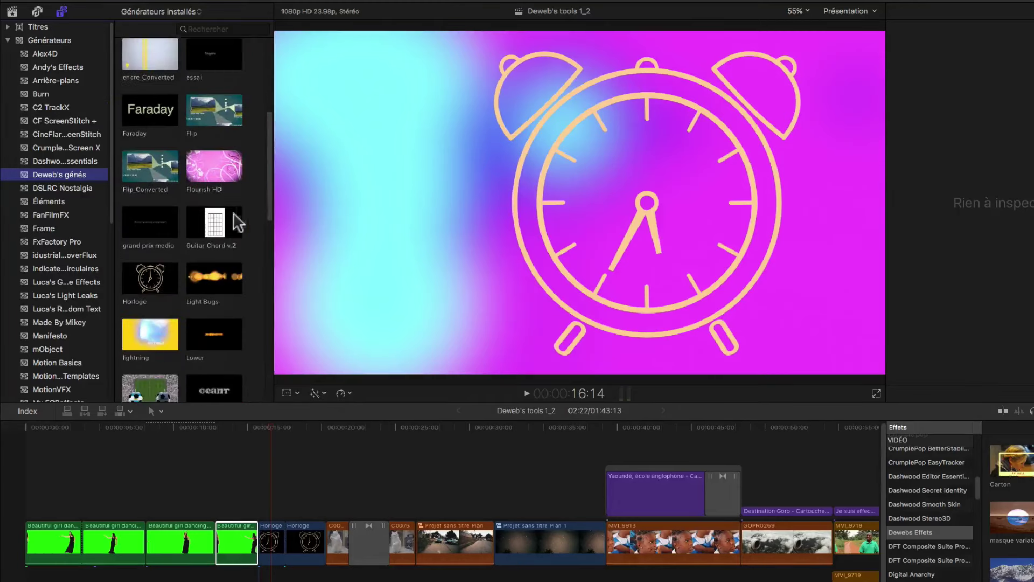
left_click(151, 278)
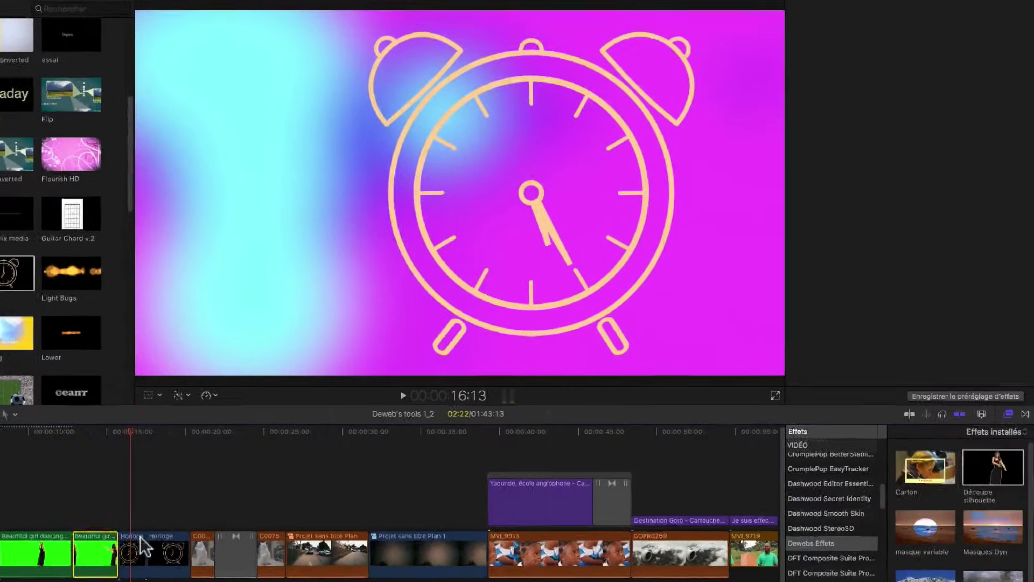
Step: Try the Sonnerie option on the first Horloge clip, preview the clip from near its start, and turn the option back off
left_click(249, 544)
left_click(937, 22)
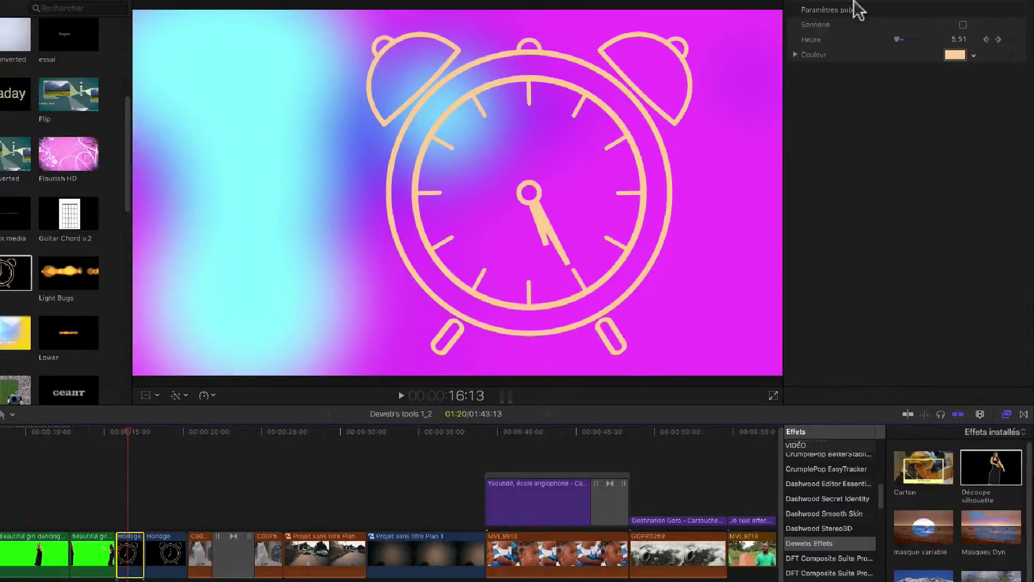
left_click(963, 25)
left_click(122, 428)
key("l")
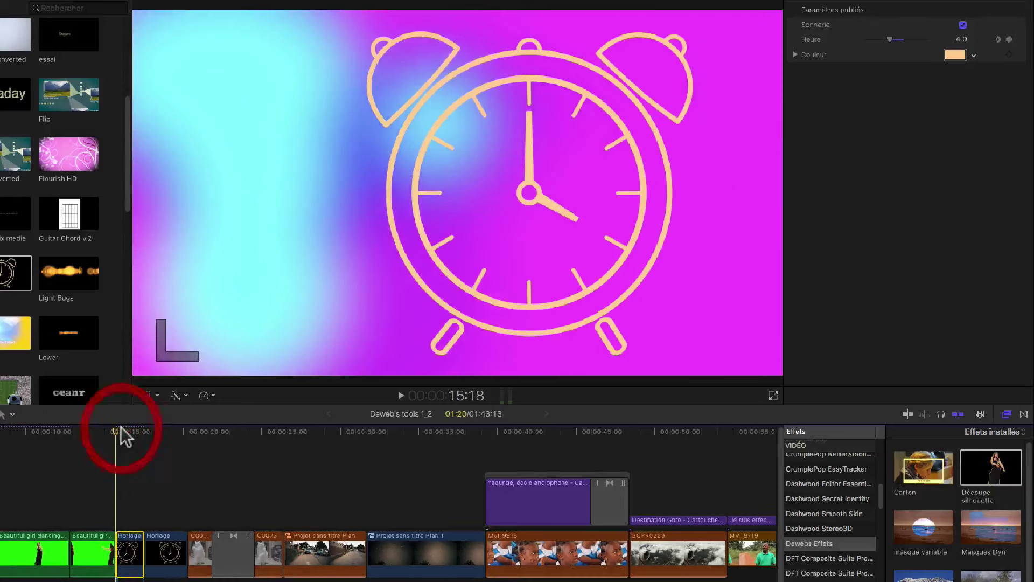
left_click(963, 24)
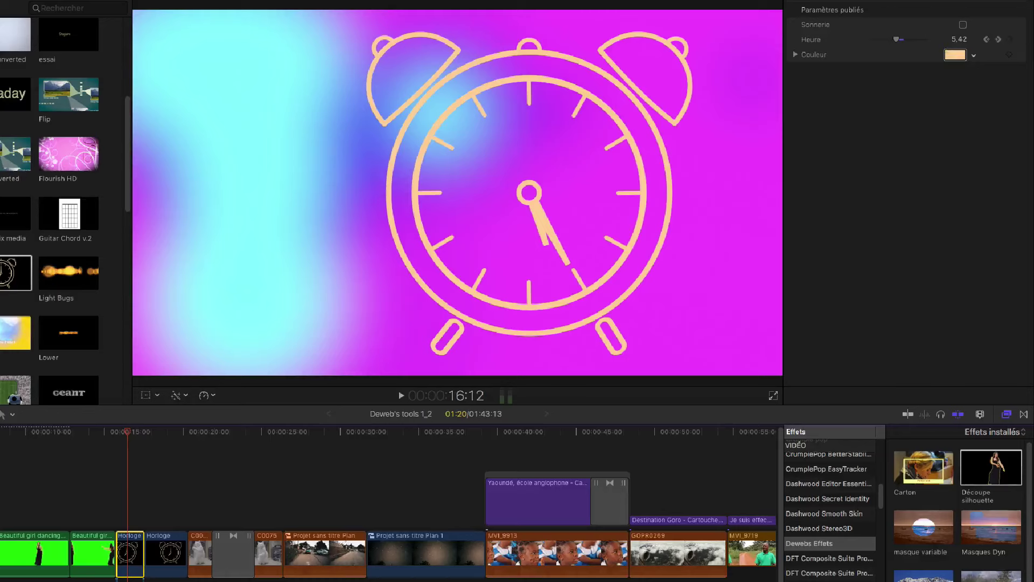
Step: Step through the Heure keyframes of the first Horloge clip, and display the second Horloge clip's published parameters at 18:06
left_click(988, 39)
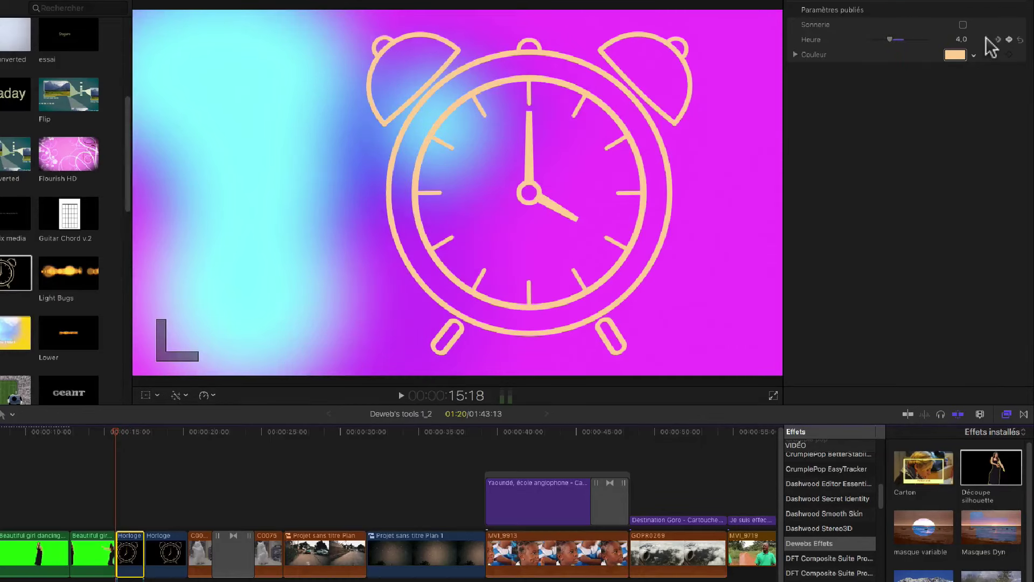
left_click(999, 39)
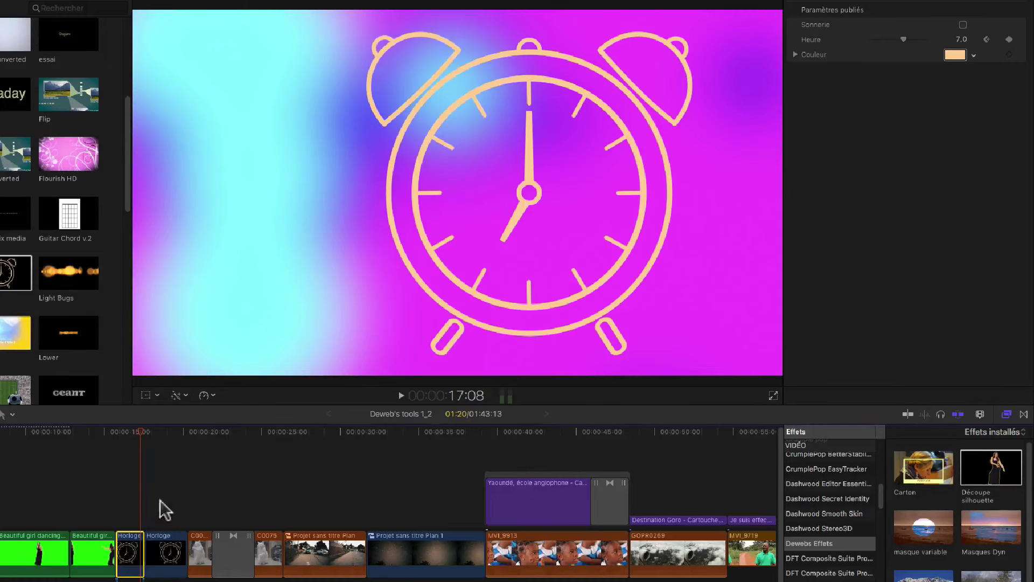
left_click(155, 437)
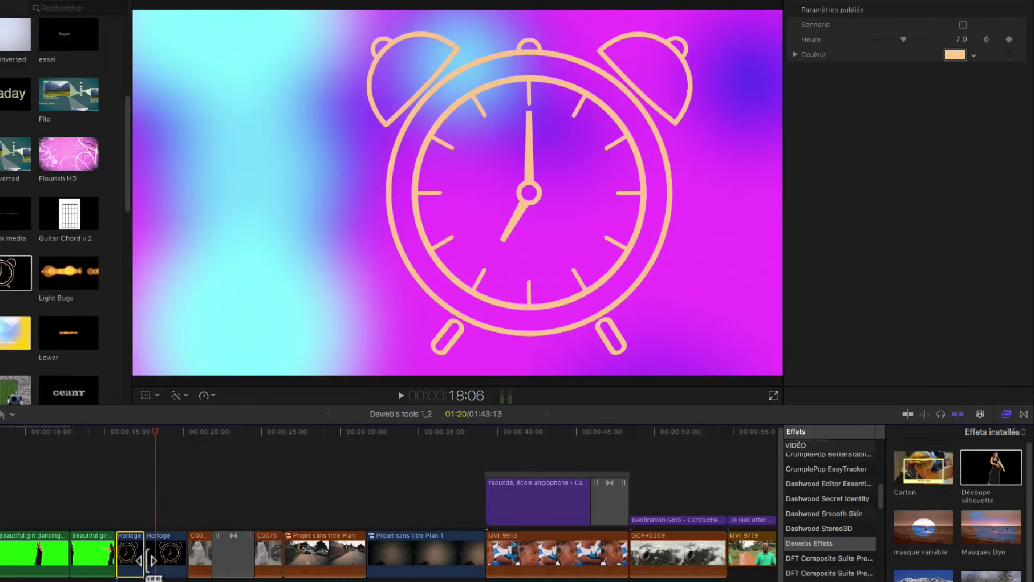
left_click(152, 557)
left_click(161, 552)
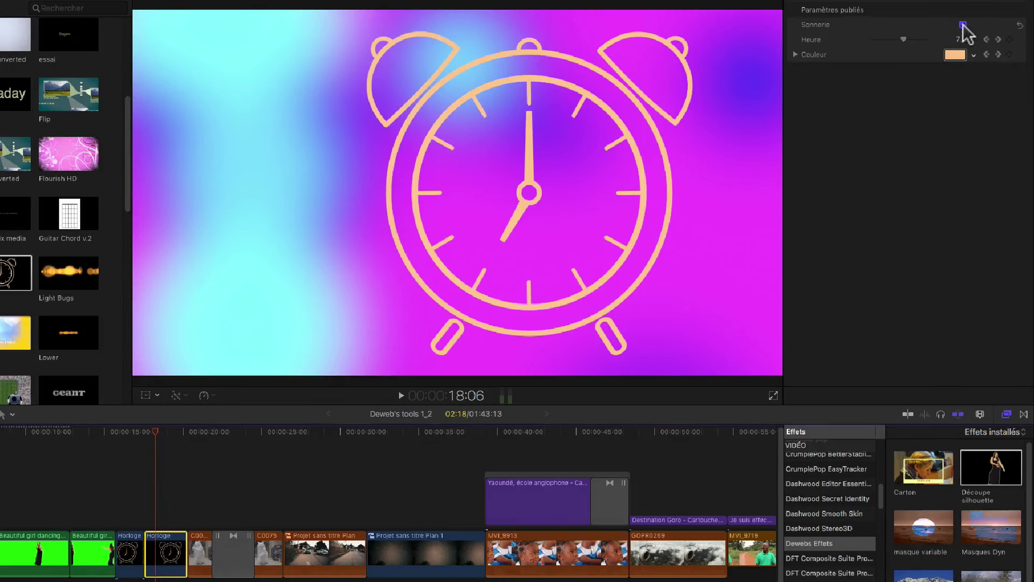
Step: Examine the background and sound clips beneath the two Horloge clips, and play the clock sequence
scroll(174, 489, "down", 4)
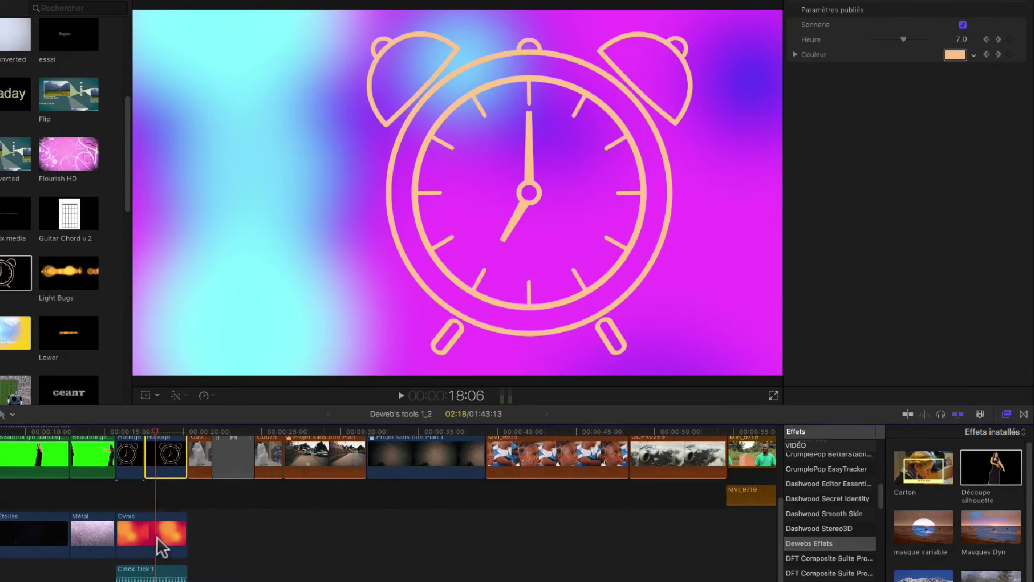
scroll(160, 547, "up", 3)
left_click(109, 431)
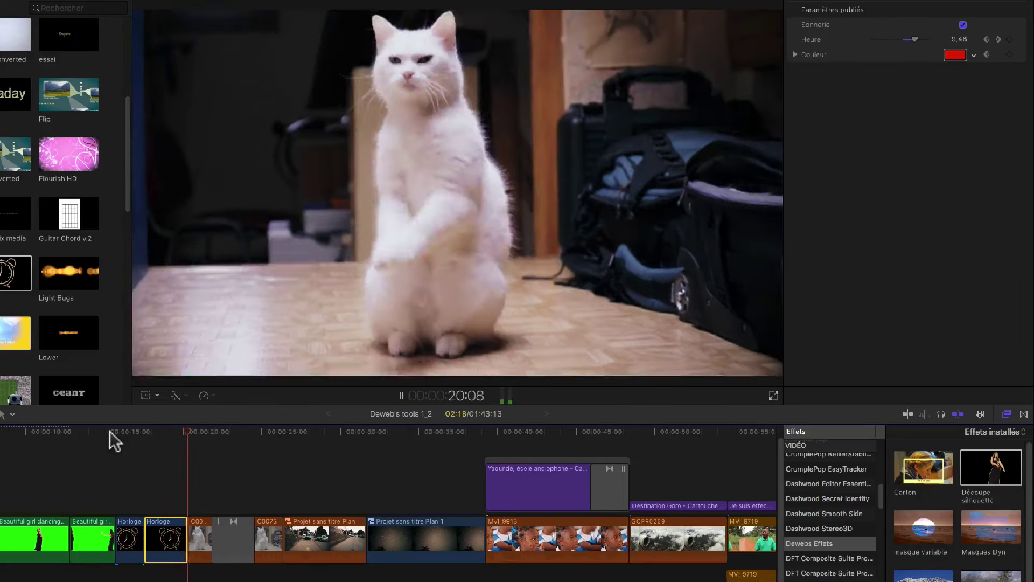
key("k")
left_click(127, 434)
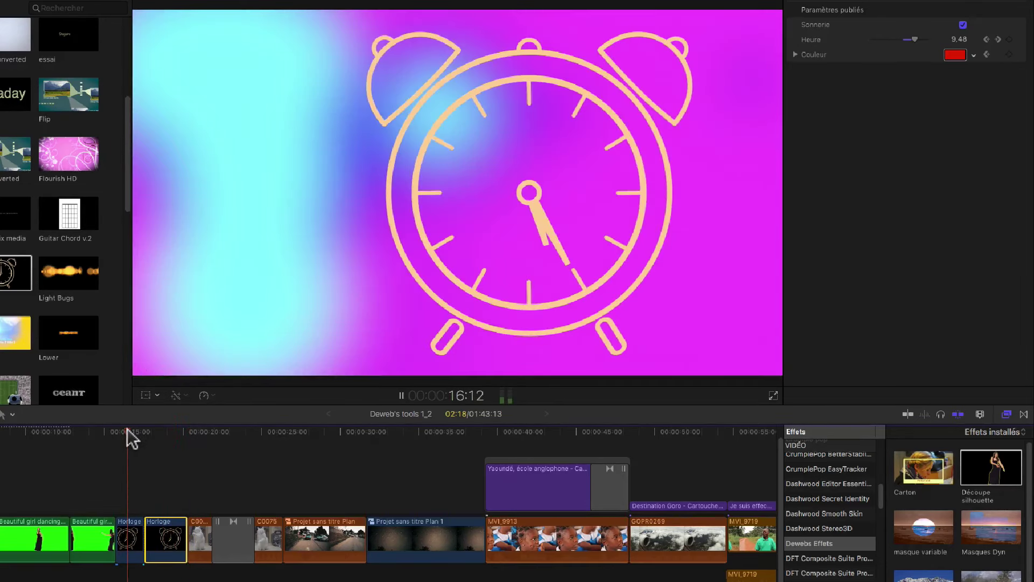
key("l")
key("k")
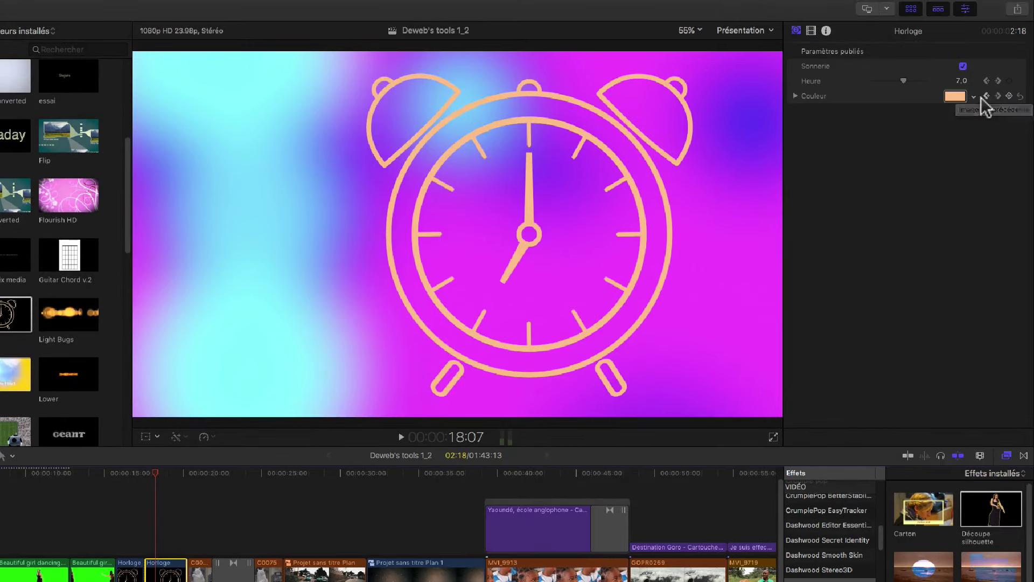
Step: Display the second Horloge clip's compositing and transform parameters, and play the timeline onward from 18:07
left_click(812, 31)
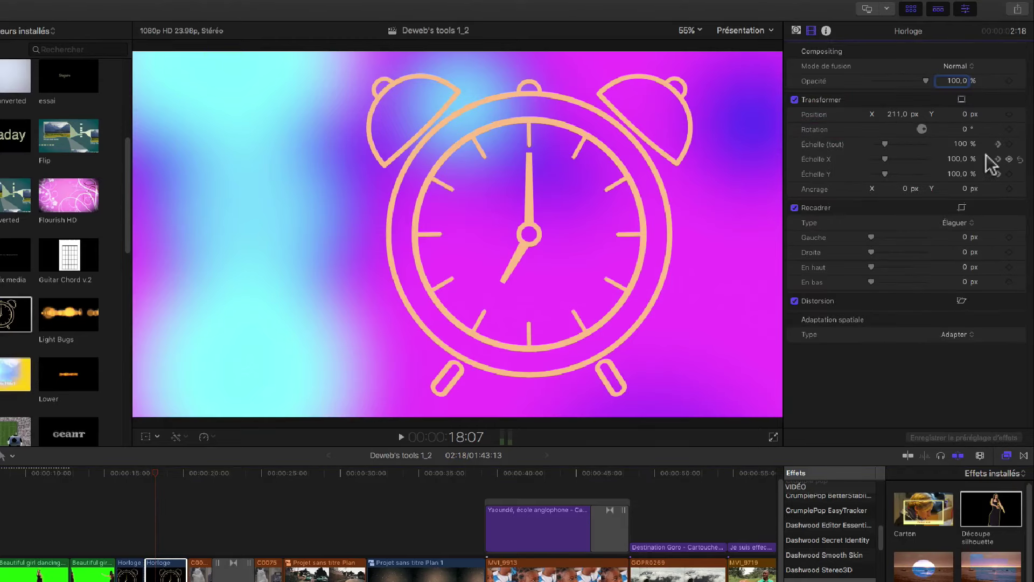
key("space")
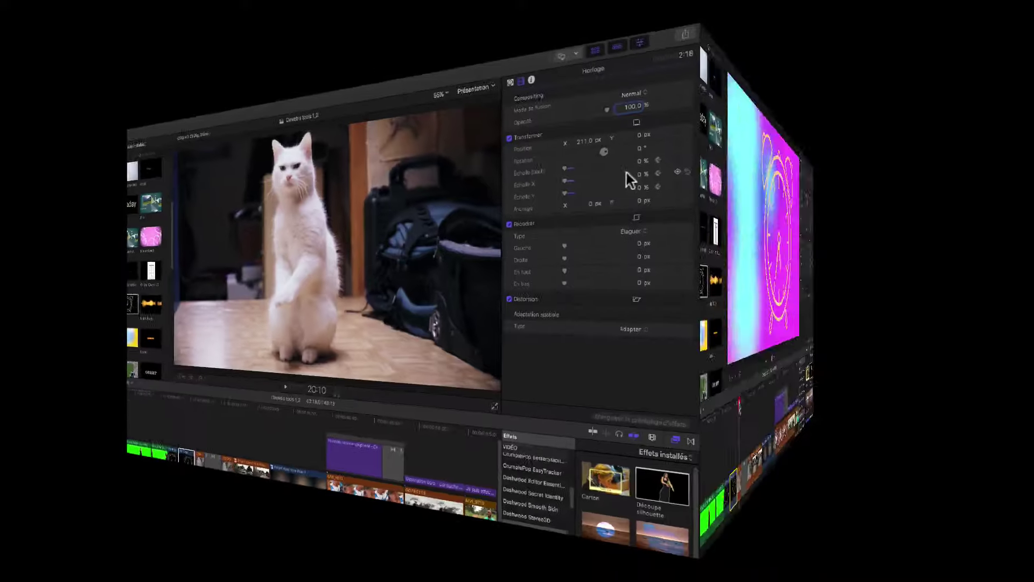
Step: Place the playhead at 20:20 on the first white cat clip and play through to the second cat clip
left_click(198, 472)
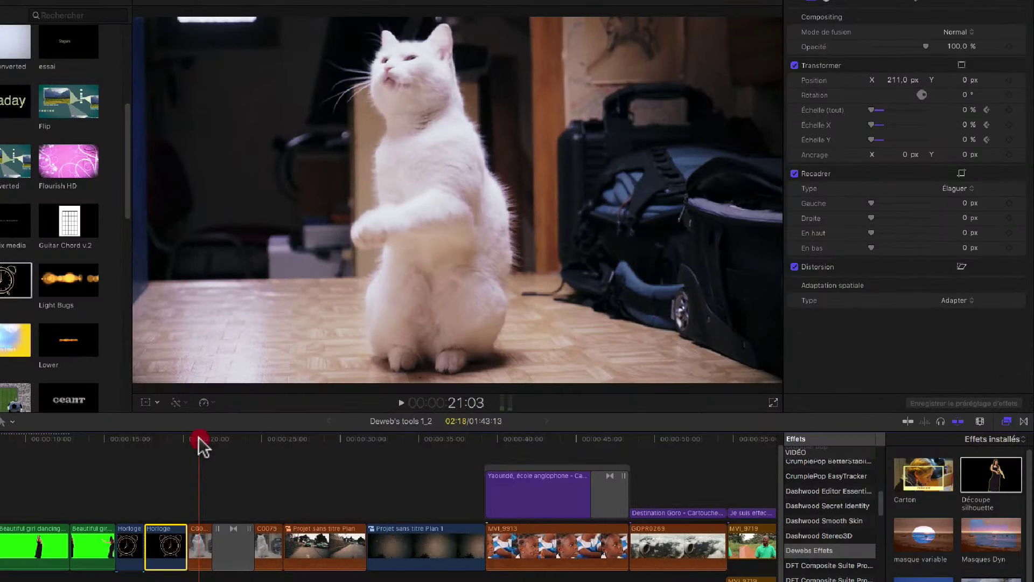
left_click_drag(198, 438, 195, 439)
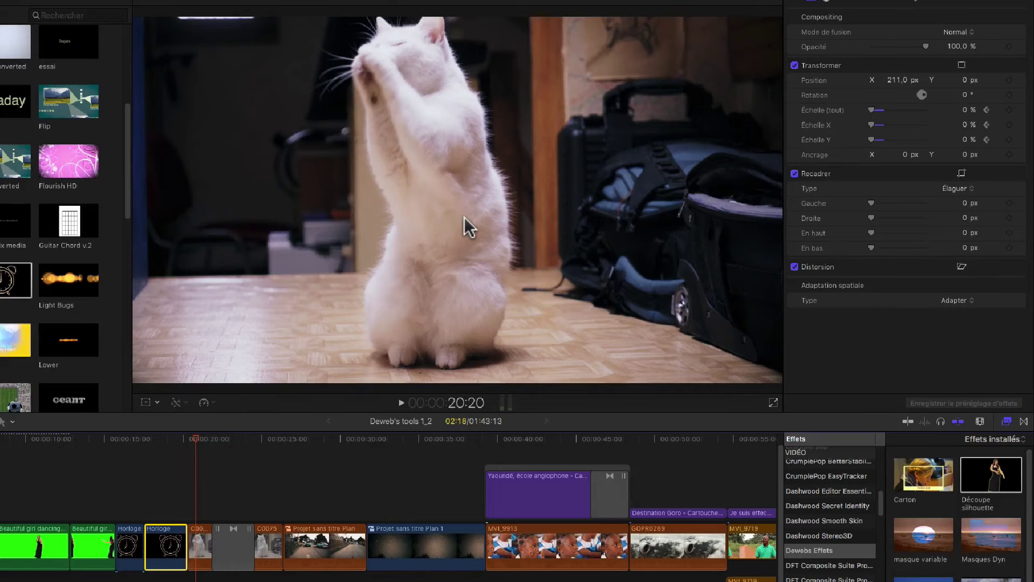
key("space")
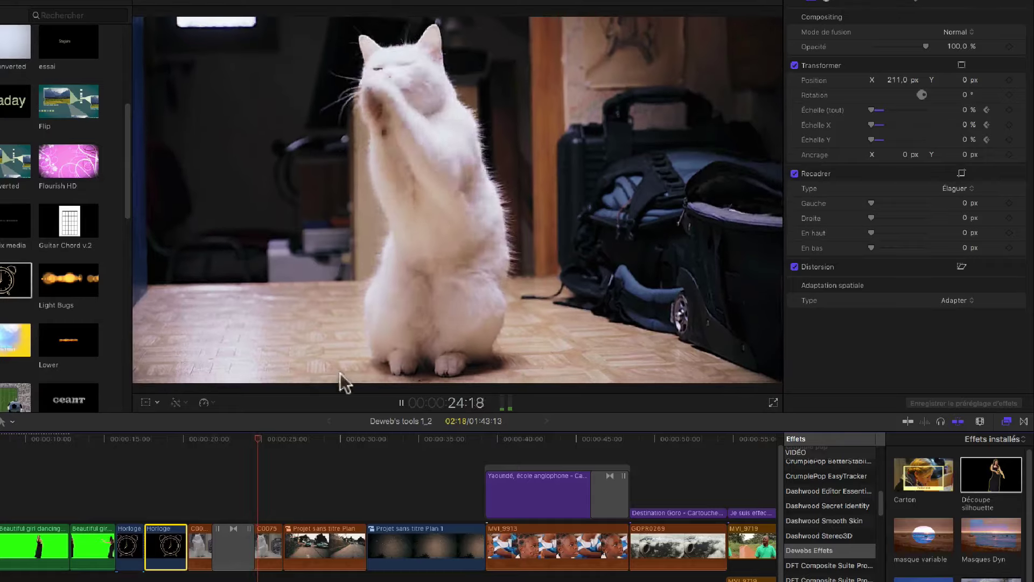
key("space")
Step: On the second cat clip, C0075, lower the Netteté effect's Intensité to 0, and raise it to 1.21
left_click(268, 541)
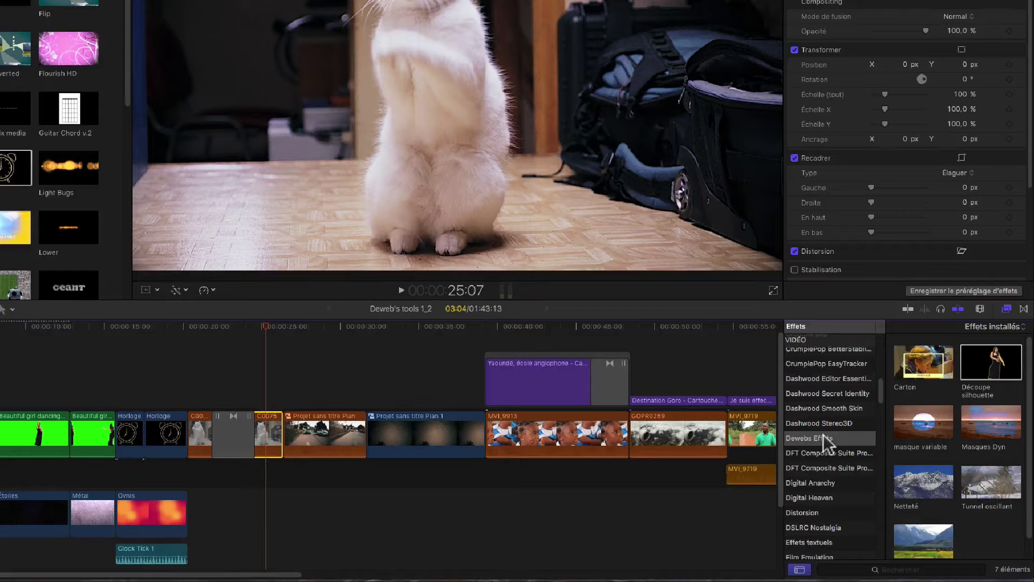
left_click(918, 479)
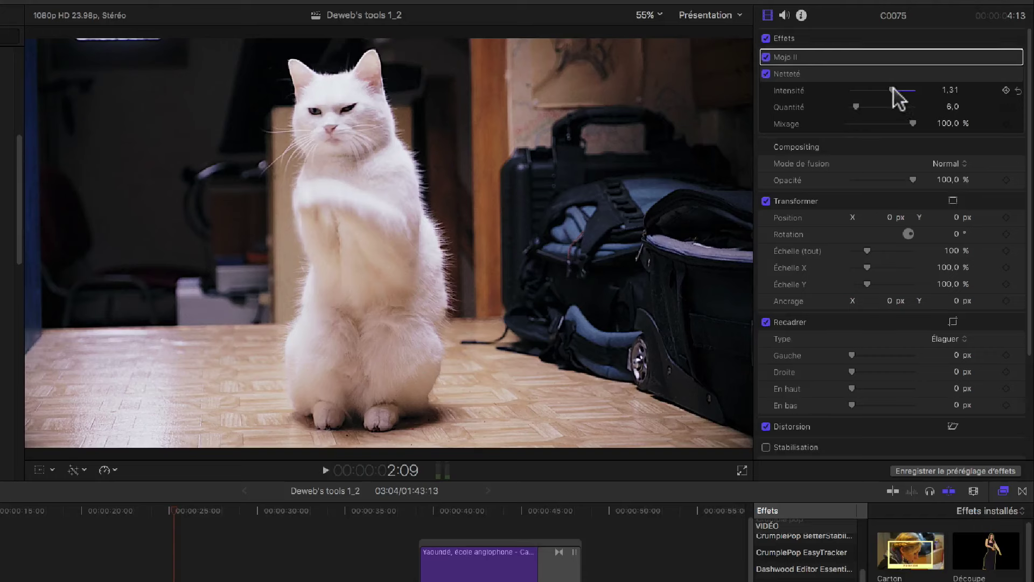
left_click_drag(892, 89, 845, 92)
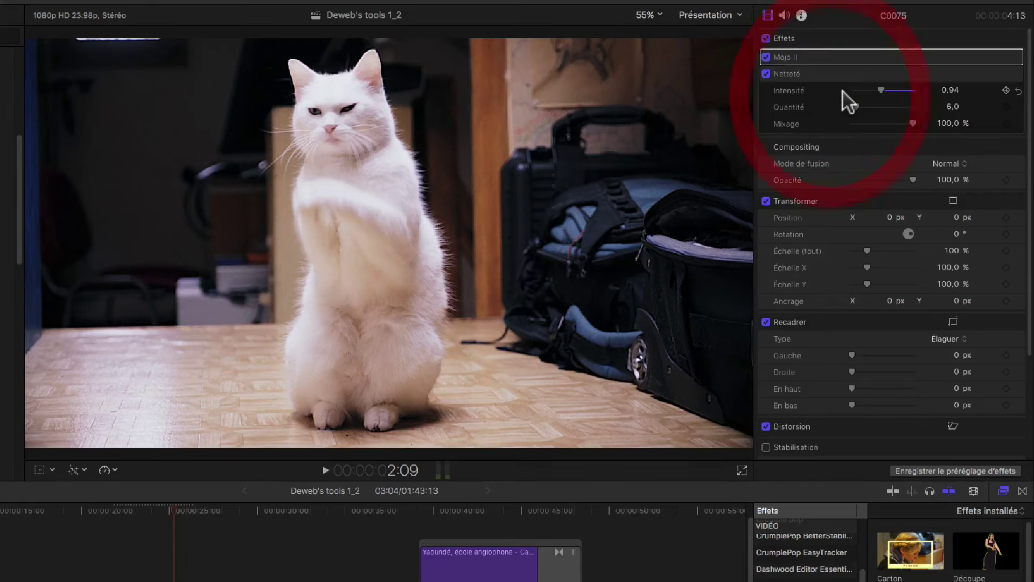
left_click(849, 89)
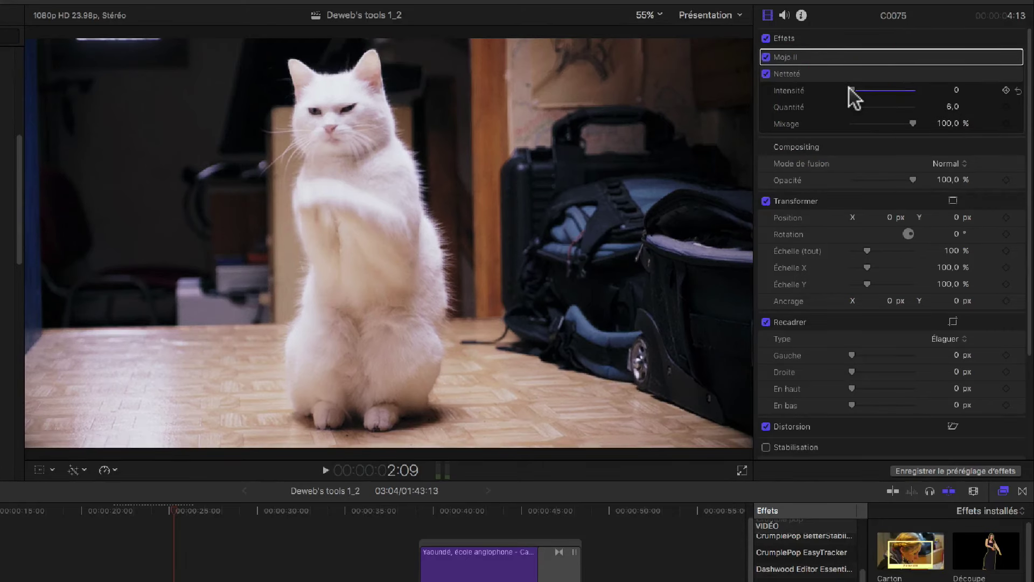
left_click(888, 90)
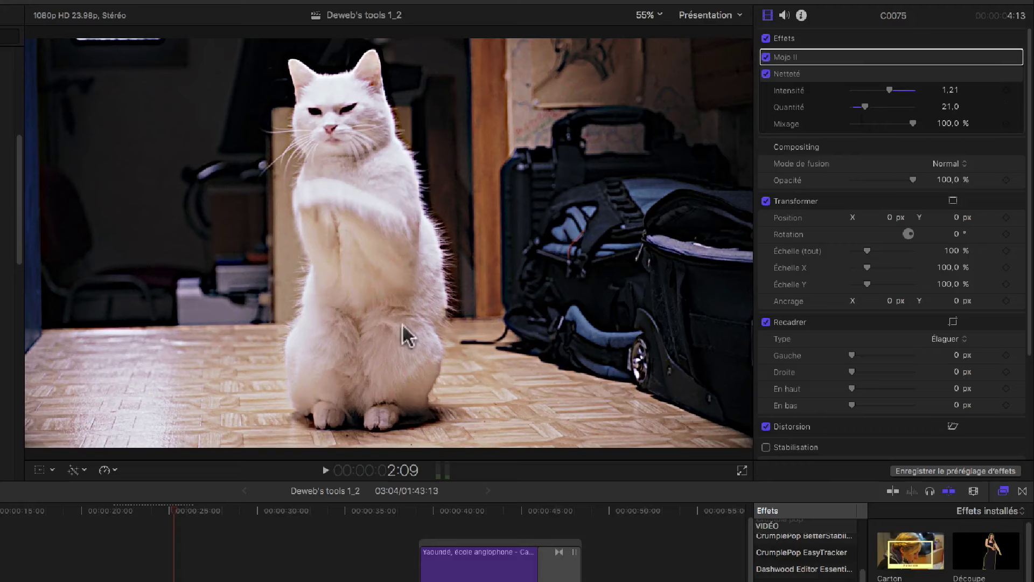
Step: Set the Netteté effect's Quantité to 6 and compare the cat clip with the effect off and on
left_click(944, 106)
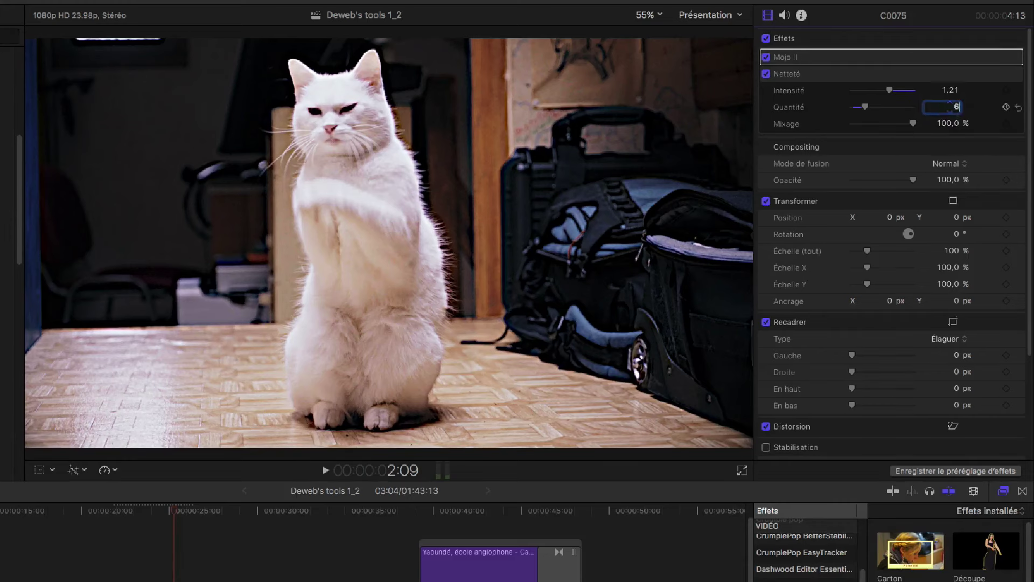
key("Return")
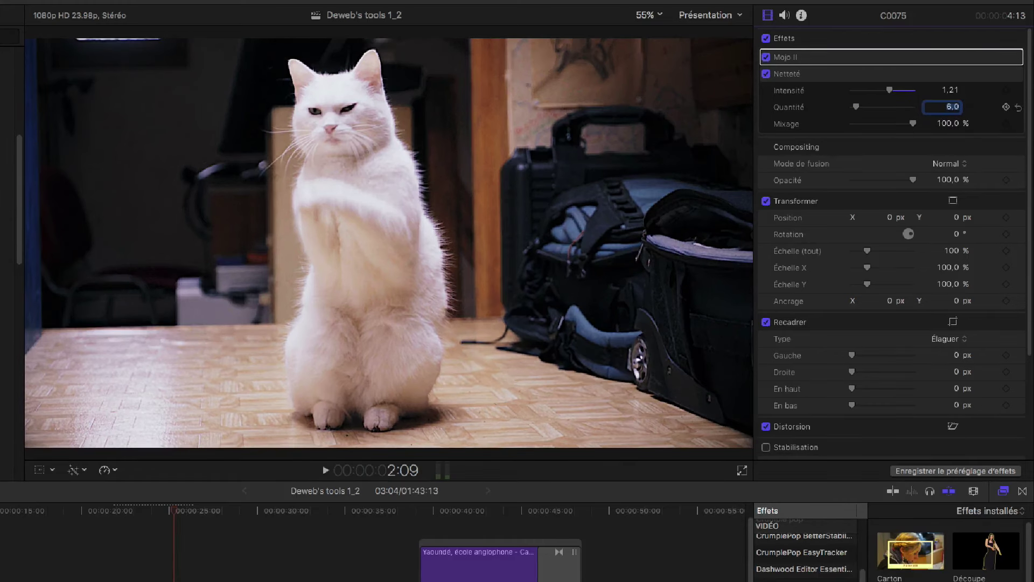
left_click(766, 74)
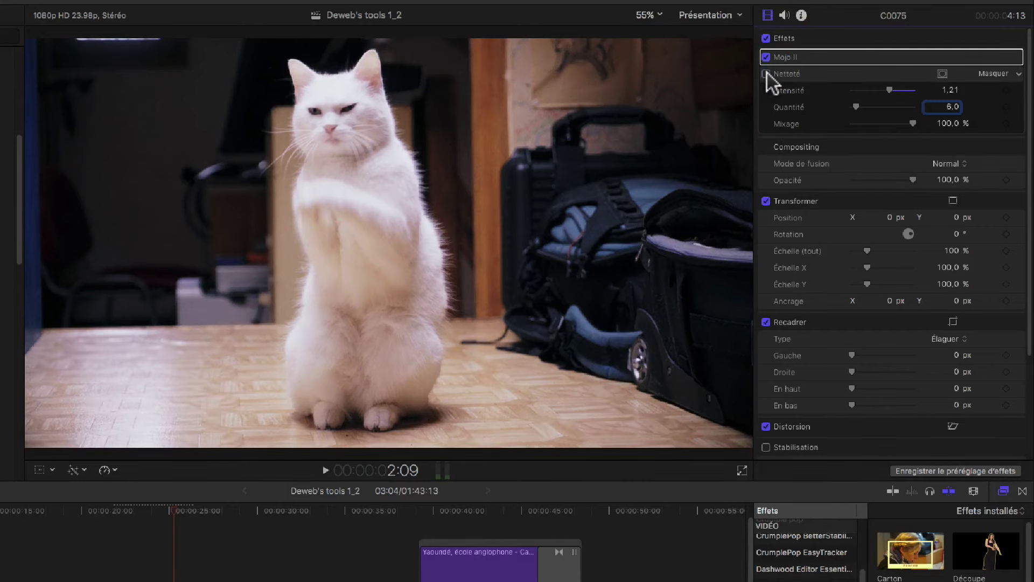
left_click(766, 74)
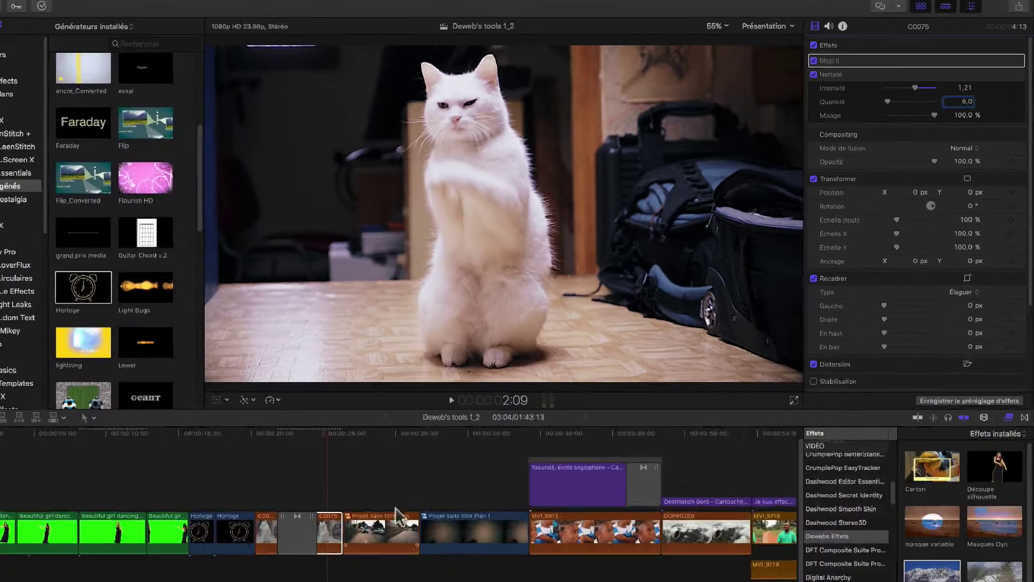
Step: Display the masque variable parameters of the Projet sans titre Plan road clip, and play the clip from near its start
left_click(384, 437)
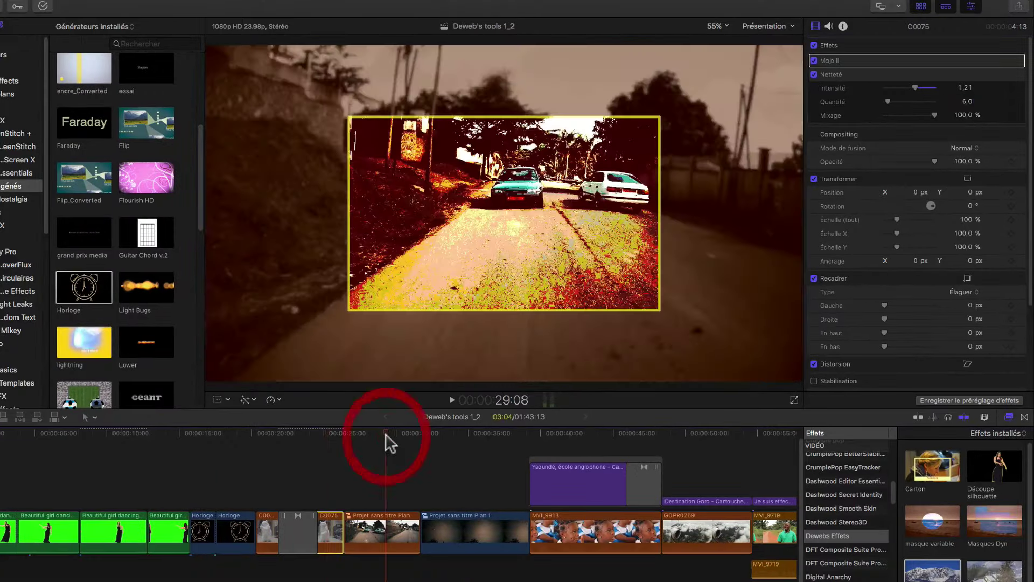
left_click(382, 530)
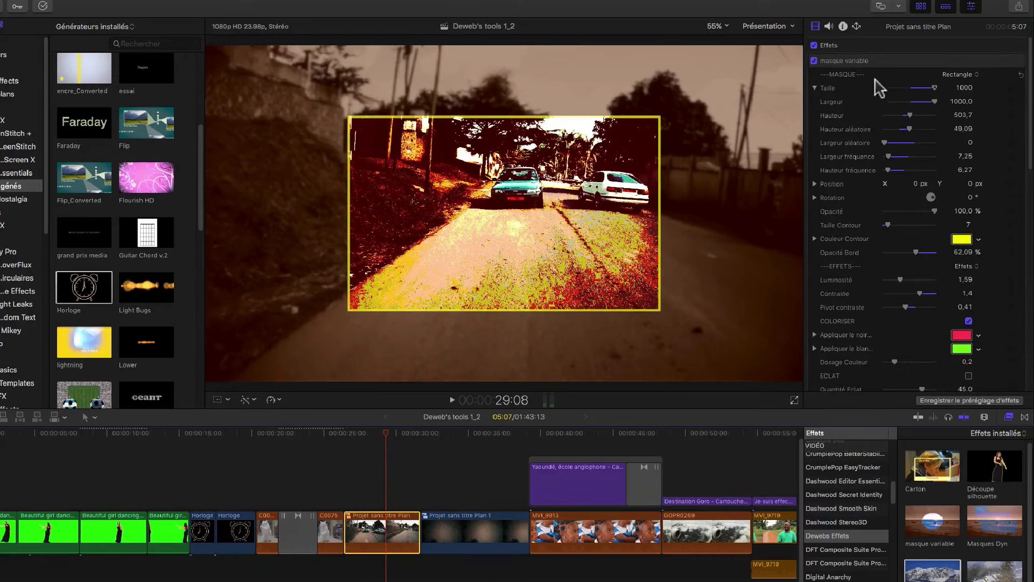
left_click(349, 435)
key("space")
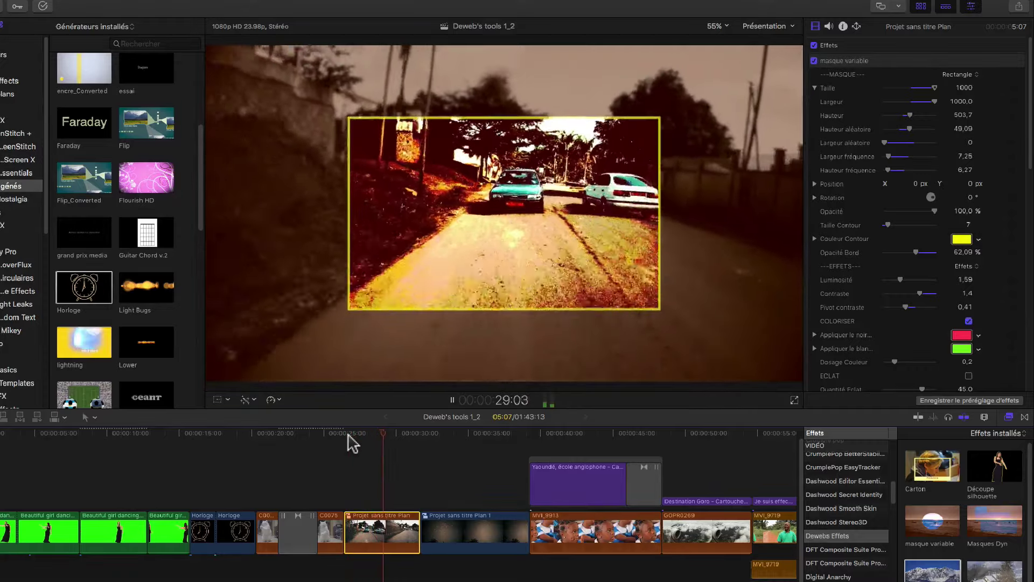
key("space")
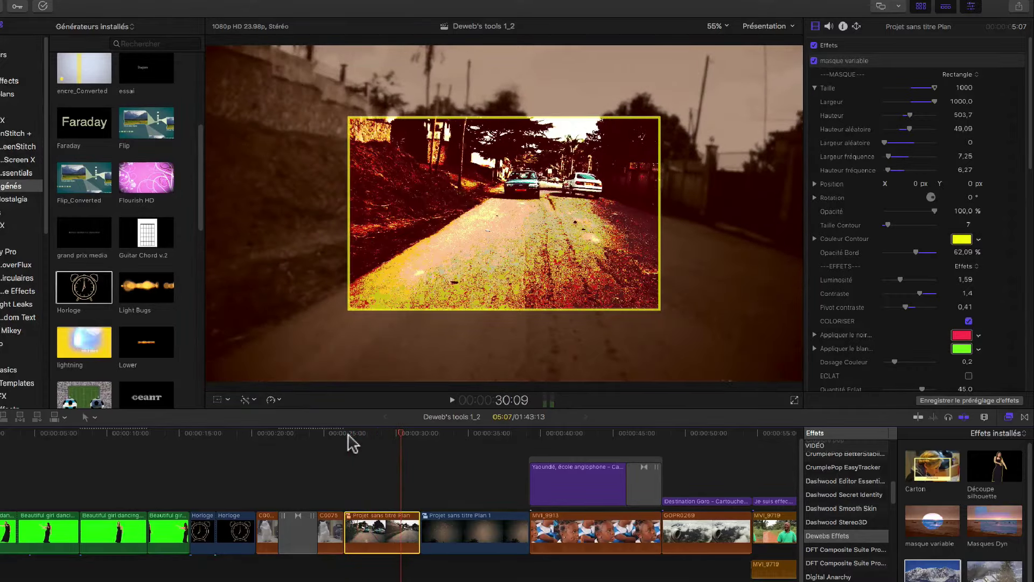
Step: Play the starry sky clip Projet sans titre Plan 1 to view its oval variable mask
left_click(422, 434)
key("space")
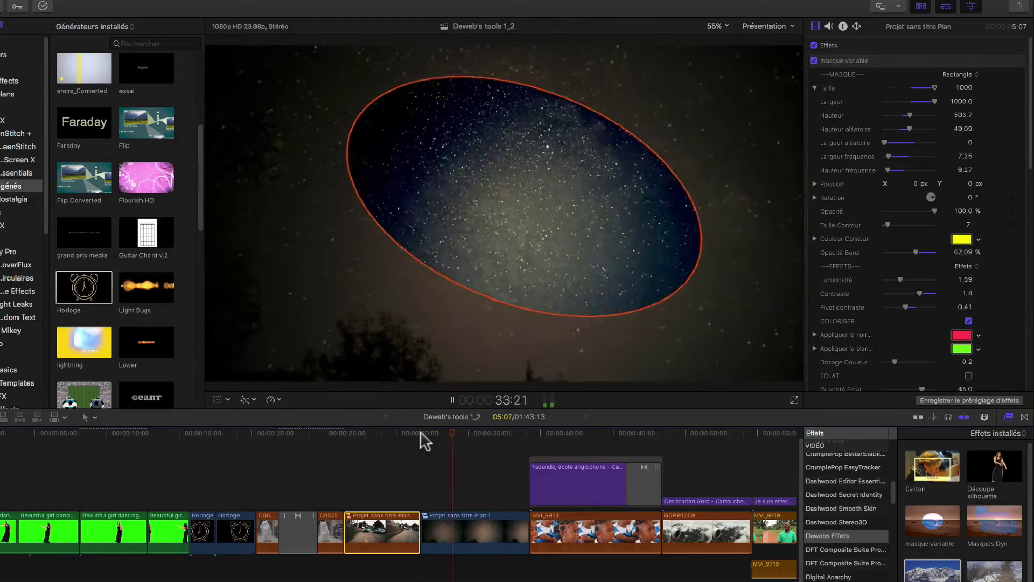
key("space")
Step: At 30:04 on the road clip, set the masque variable's Taille to 882 and Hauteur to 362, trying the Cercle shape before returning to Rectangle
left_click(399, 434)
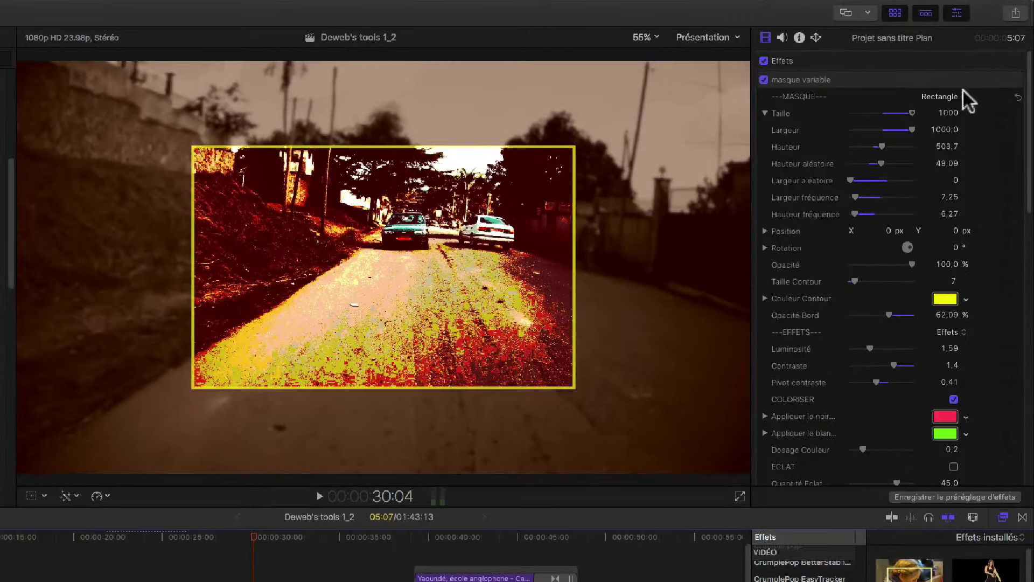
mouse_move(911, 112)
left_mouse_down()
mouse_move(887, 114)
mouse_move(898, 113)
mouse_move(897, 127)
mouse_move(884, 130)
mouse_move(904, 130)
left_mouse_up()
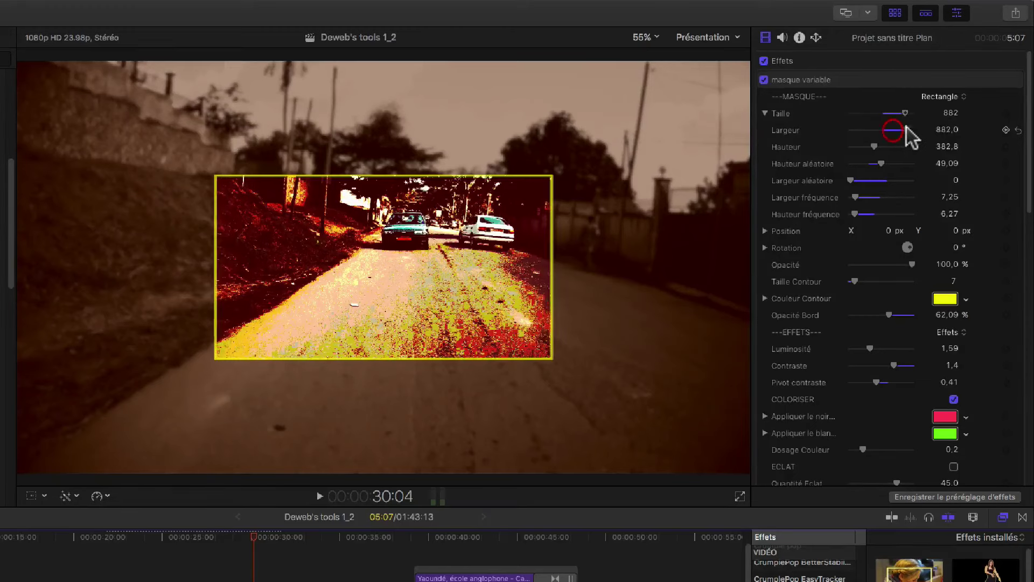
left_click(942, 97)
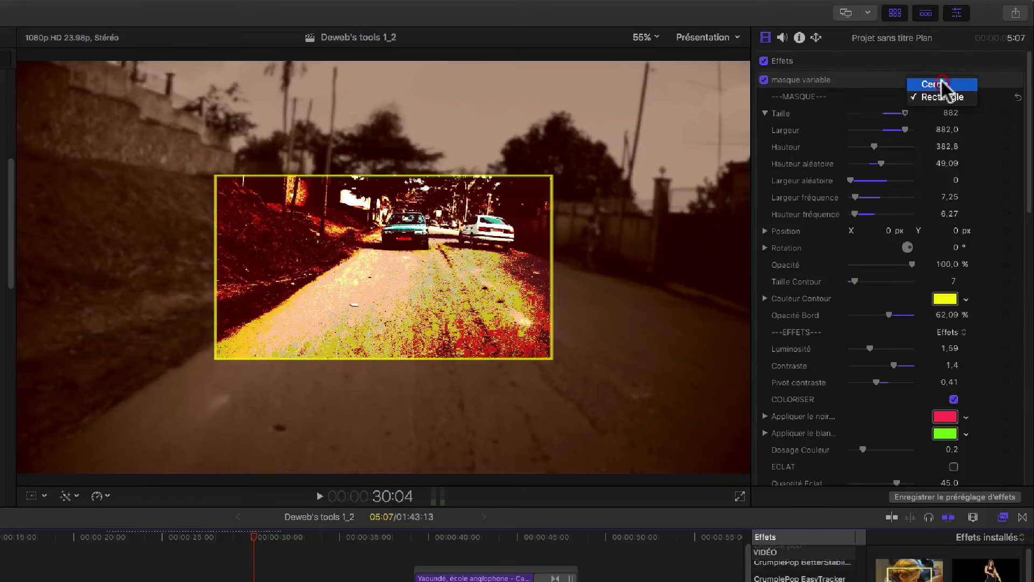
left_click(941, 85)
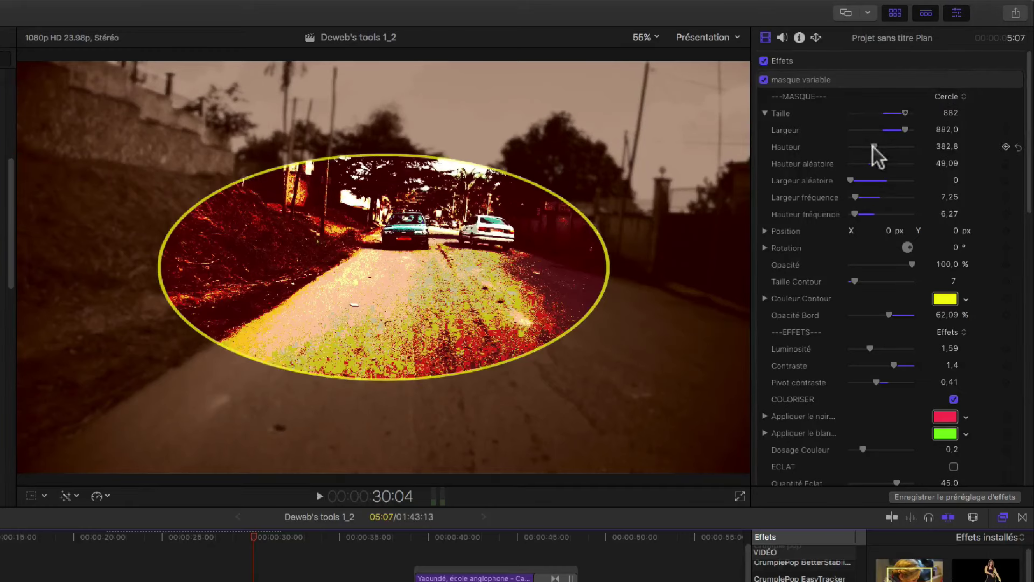
mouse_move(878, 146)
left_mouse_down()
mouse_move(889, 146)
mouse_move(874, 146)
left_mouse_up()
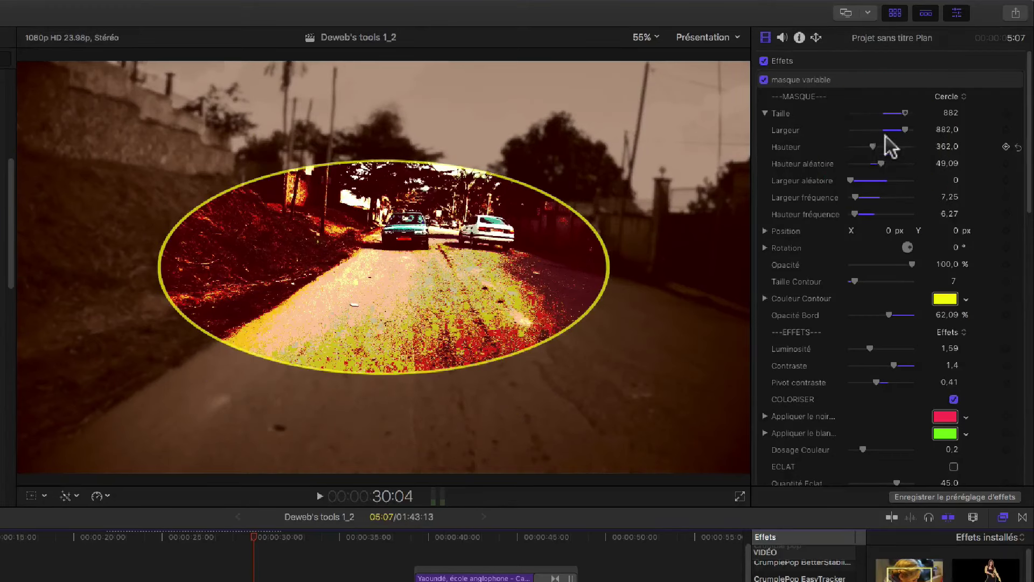
left_click_drag(947, 98, 944, 111)
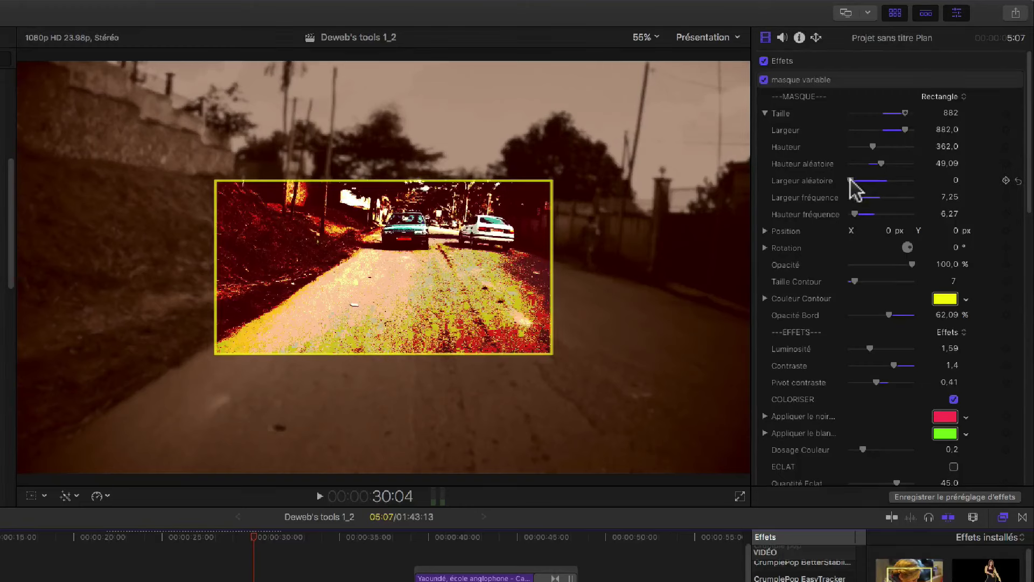
Step: Set the mask's Largeur aléatoire to 51.14, Hauteur aléatoire to 15.91 and Largeur fréquence to 37.28
left_click_drag(850, 180, 860, 180)
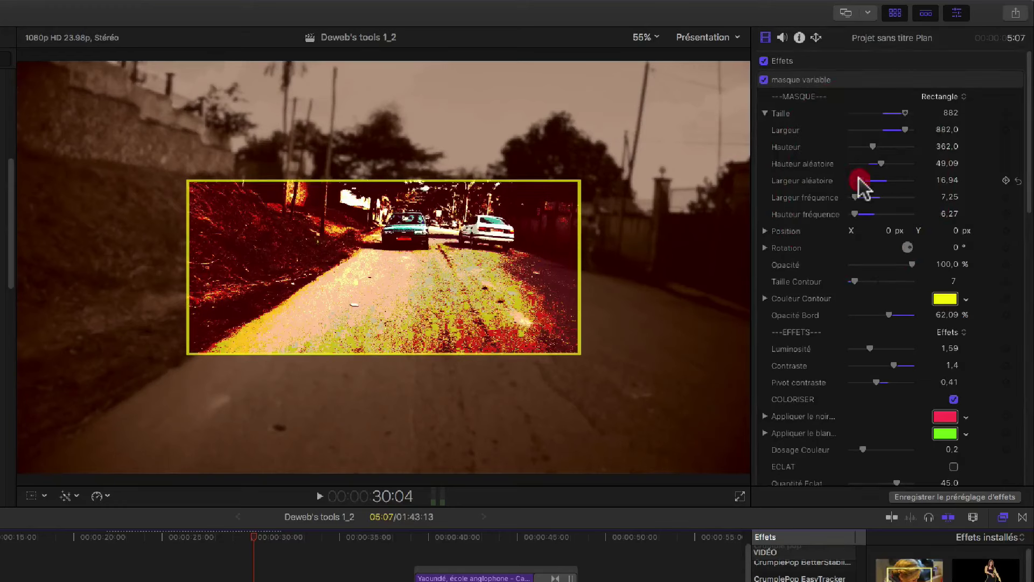
mouse_move(859, 180)
left_mouse_down()
mouse_move(881, 180)
mouse_move(876, 164)
mouse_move(859, 164)
left_mouse_up()
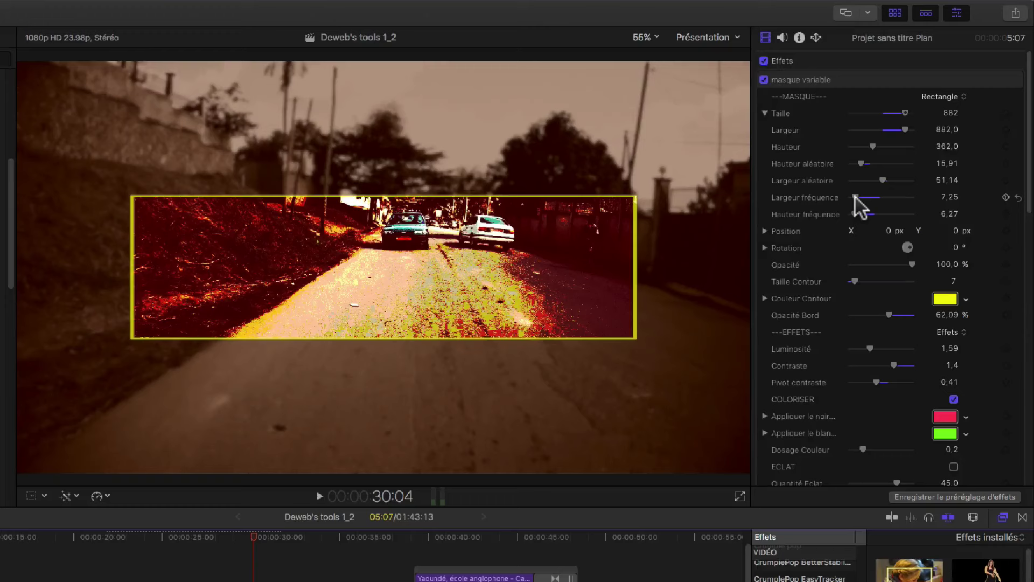
left_click(870, 197)
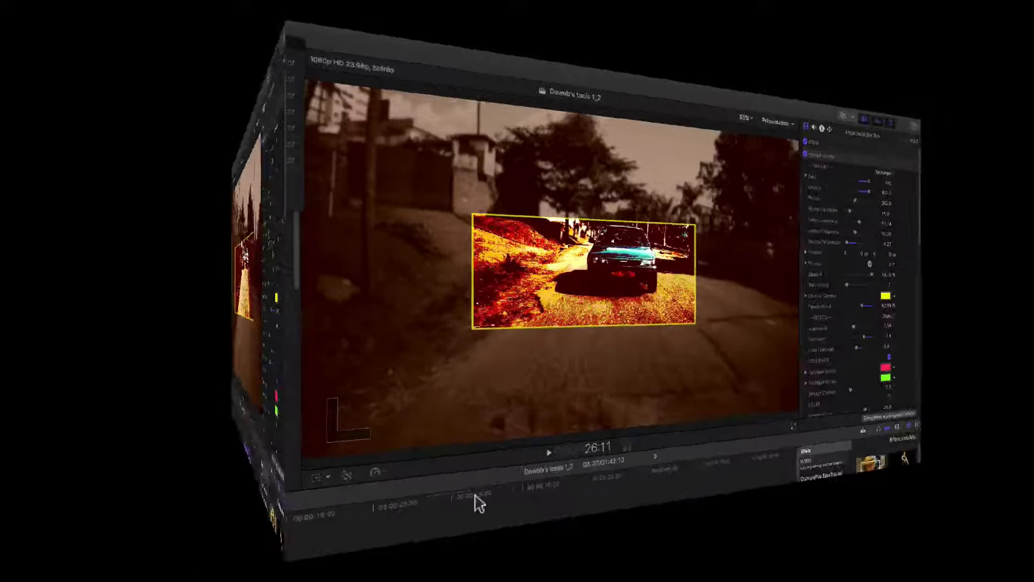
Step: Play the road clip from 26:11 to preview the mask's random size animation
left_click(215, 538)
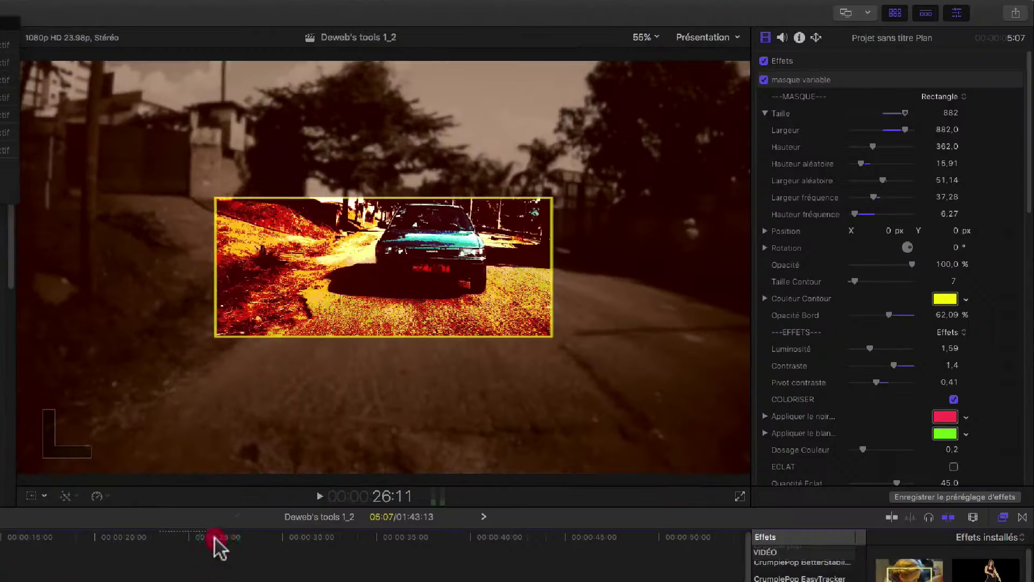
key("space")
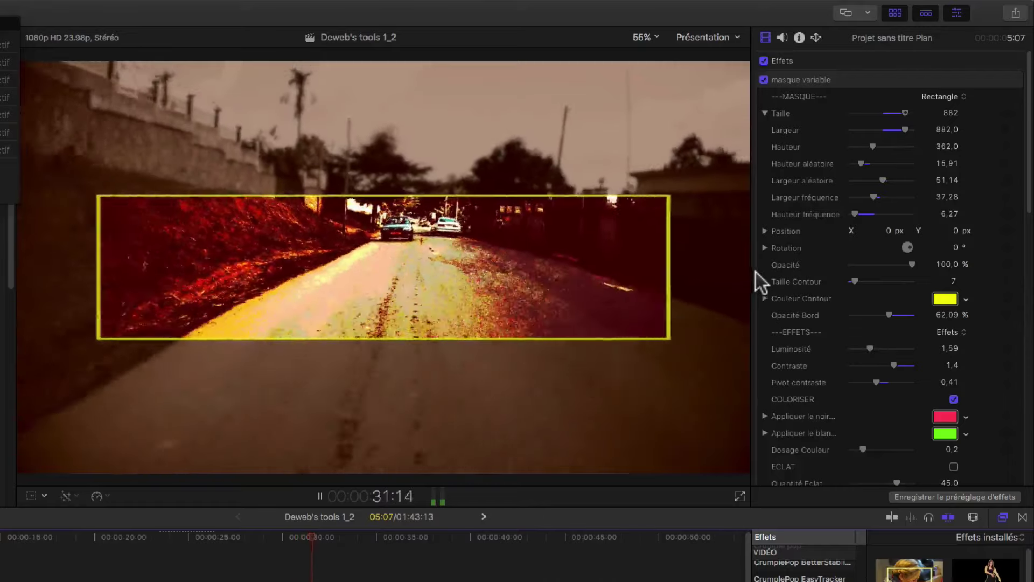
key("space")
Step: With the playhead at 29:14, reduce the mask's Largeur aléatoire to 24.2 and Largeur fréquence to 19.1
left_click(275, 542)
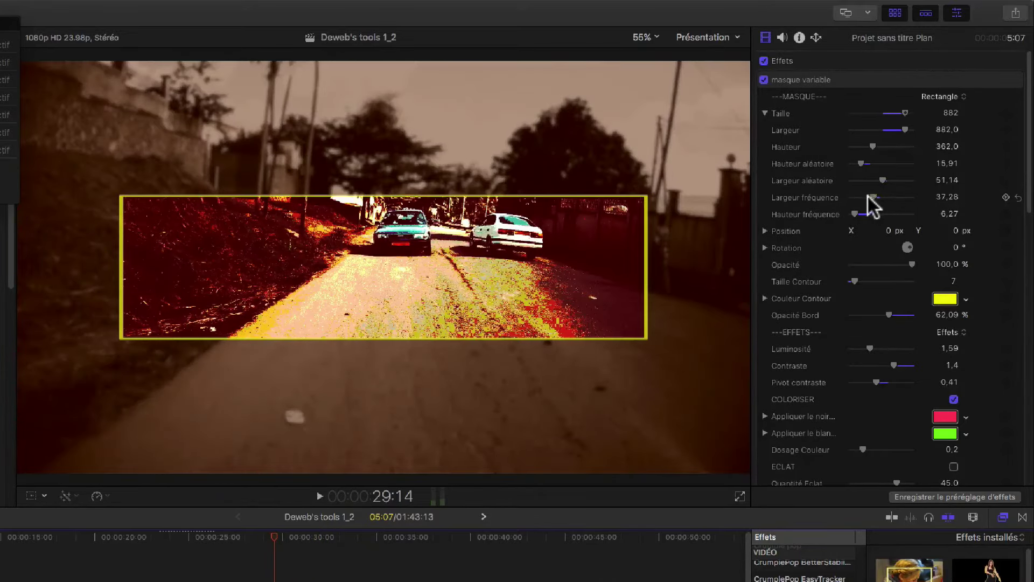
left_click(865, 179)
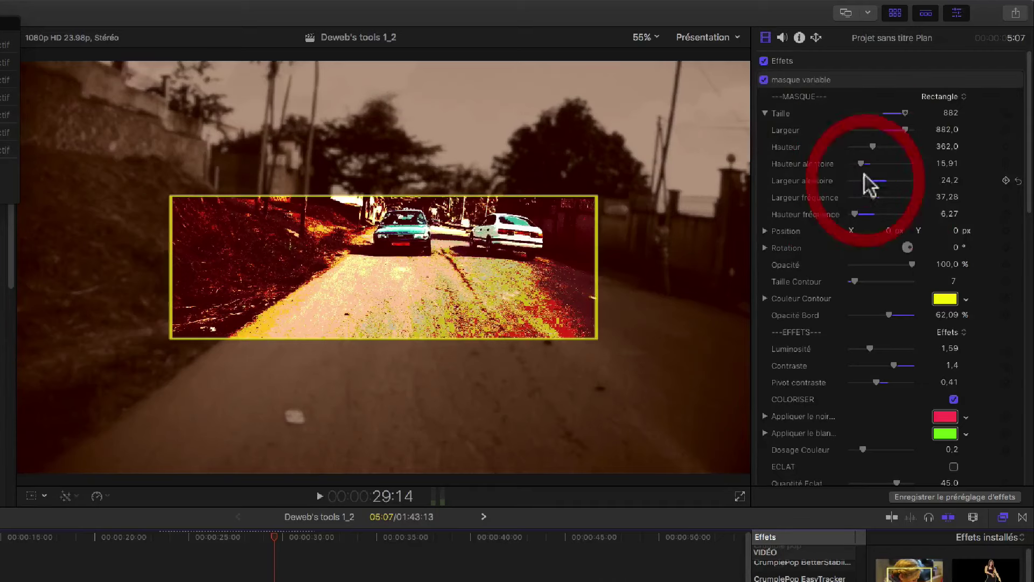
left_click(861, 197)
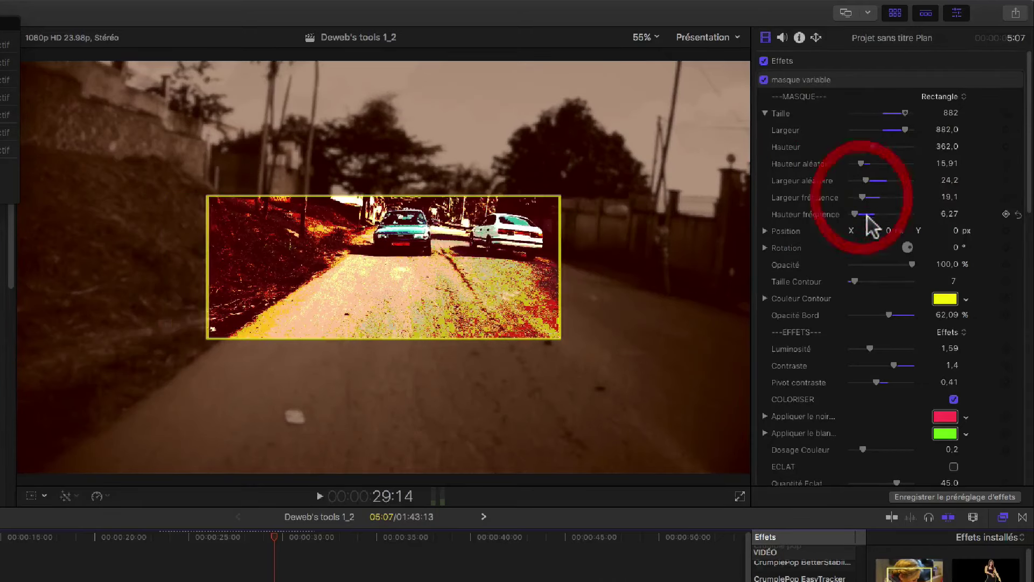
Step: Move the mask to position X 4.0 px, Y 6.1 px, and set its Taille to 928
left_click_drag(887, 230, 965, 230)
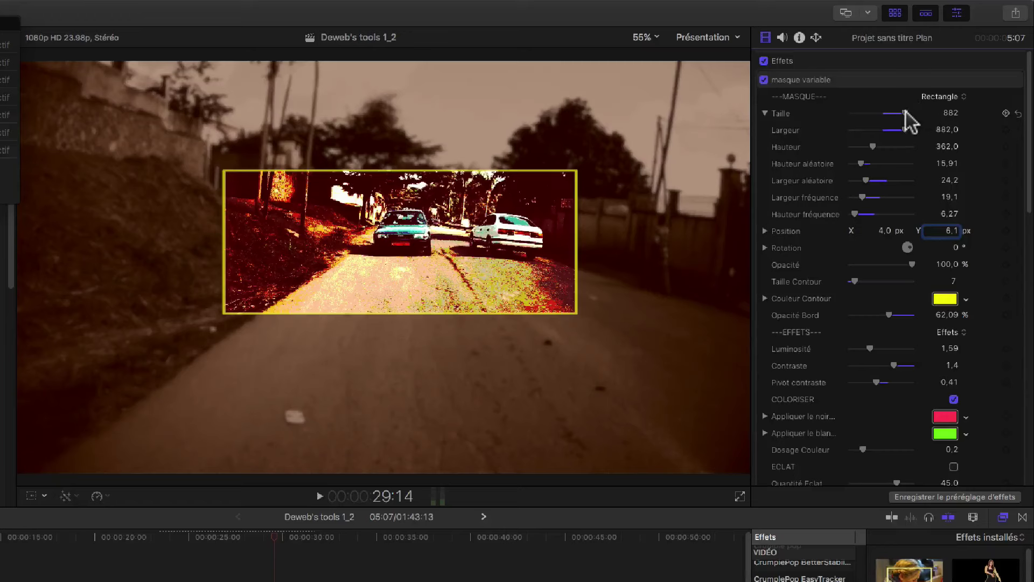
left_click_drag(906, 113, 910, 114)
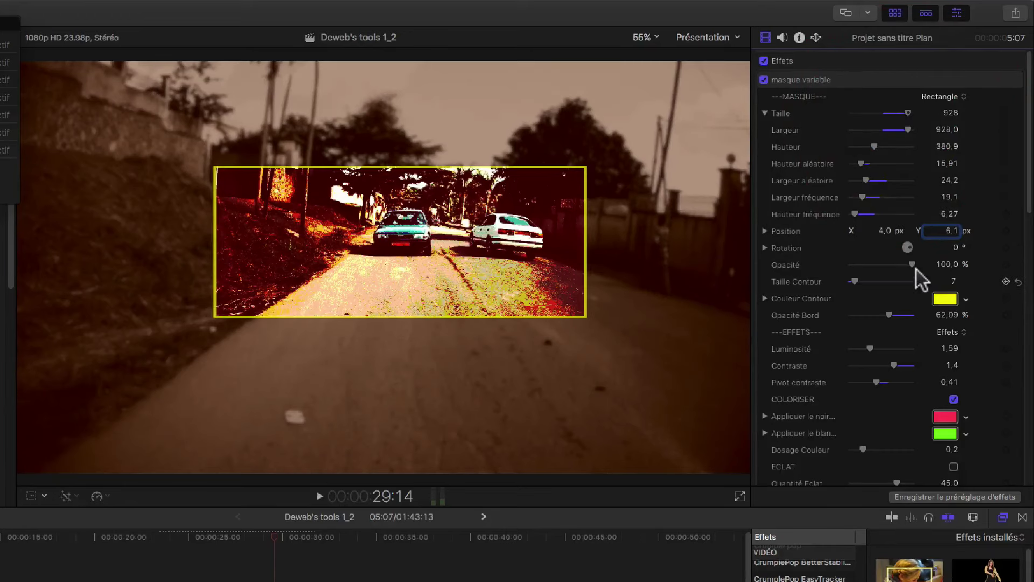
Step: Rotate the mask to 5°, trying 7° first, and keep its Opacité at 100 %
left_click(953, 249)
type("7")
key("Return")
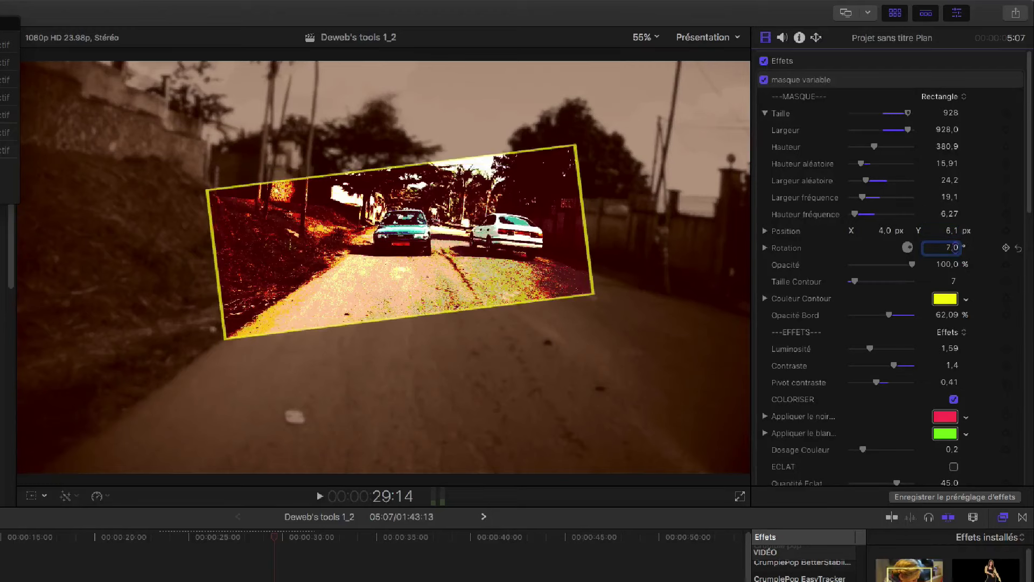
key("Down")
key("Down")
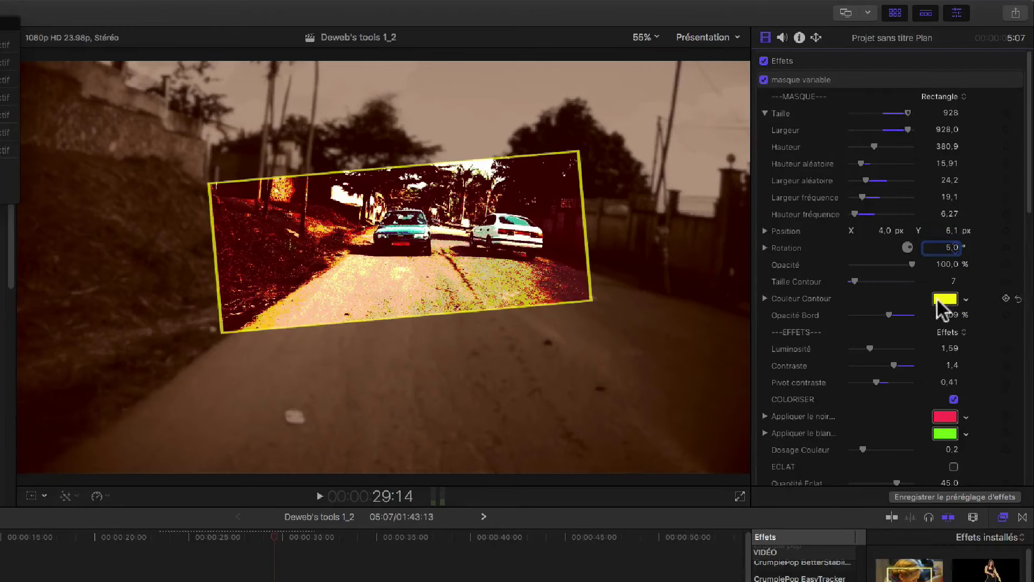
mouse_move(911, 265)
left_mouse_down()
mouse_move(854, 272)
mouse_move(923, 266)
left_mouse_up()
Step: Set the mask outline's Taille Contour to 5, its colour to light red and Opacité Bord to 57.86 %
left_click(951, 280)
type("5")
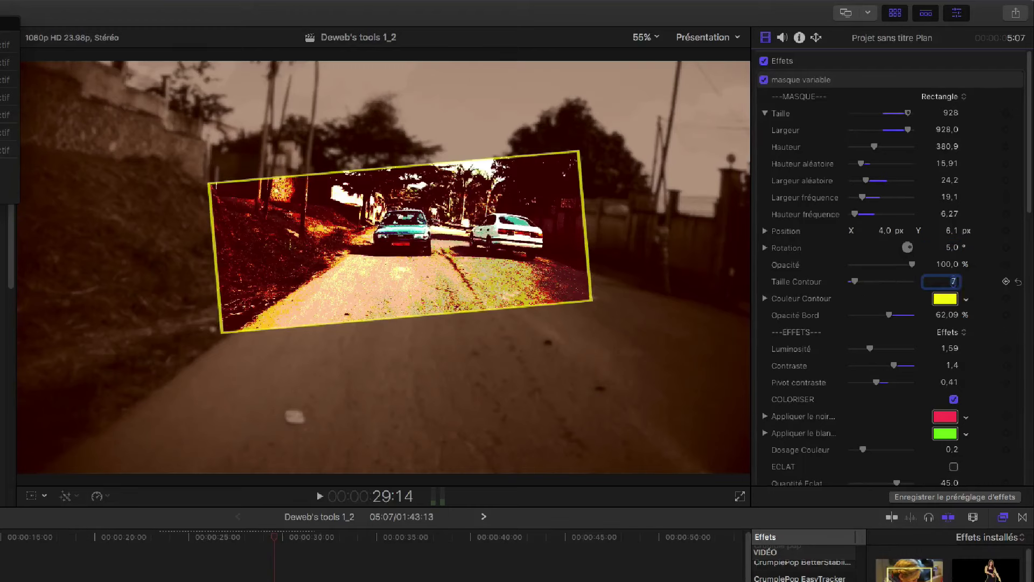
left_click(946, 298)
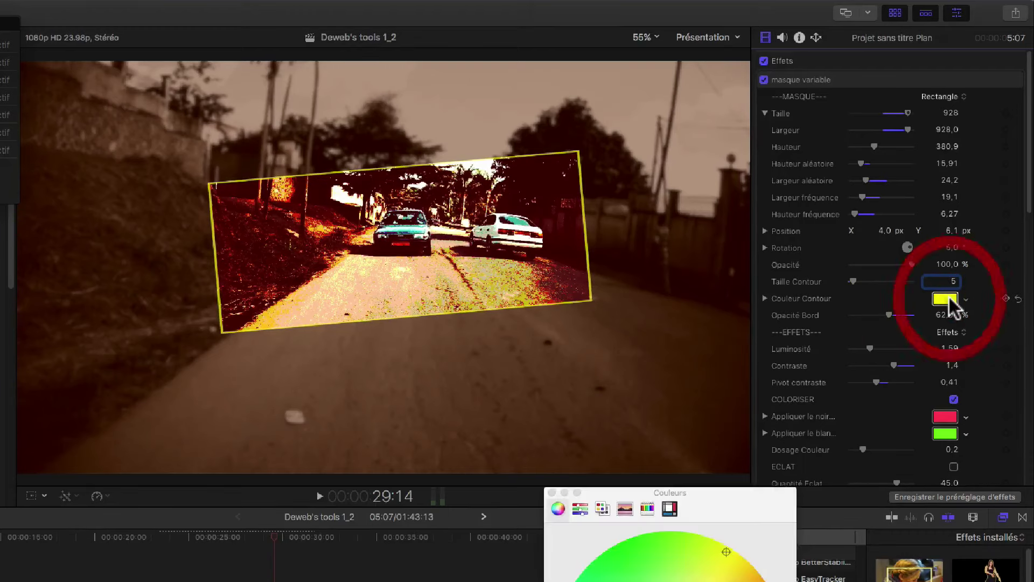
left_click_drag(726, 551, 754, 580)
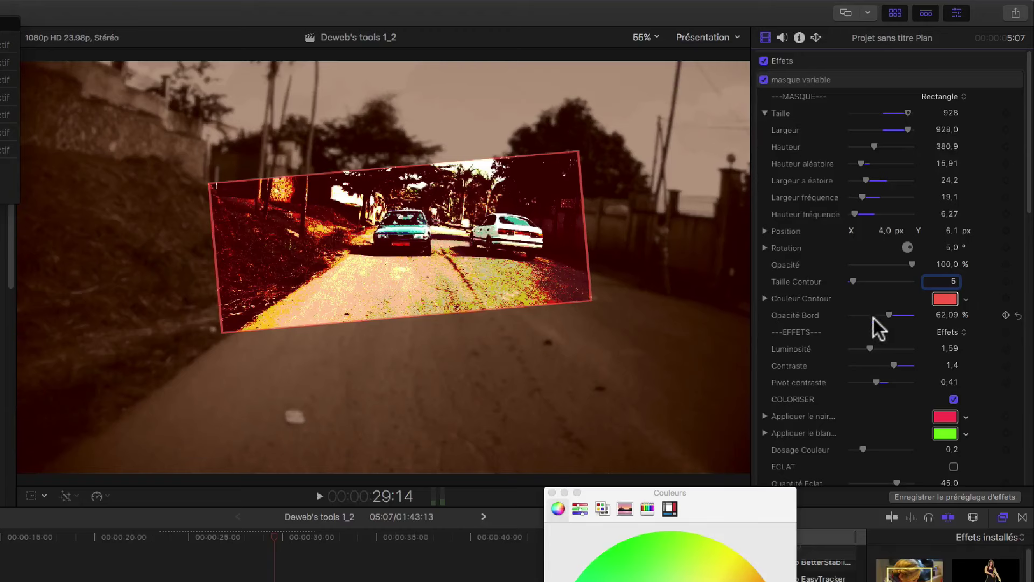
left_click(893, 314)
mouse_move(894, 312)
left_mouse_down()
mouse_move(933, 316)
mouse_move(852, 316)
mouse_move(882, 325)
left_mouse_up()
left_click(551, 492)
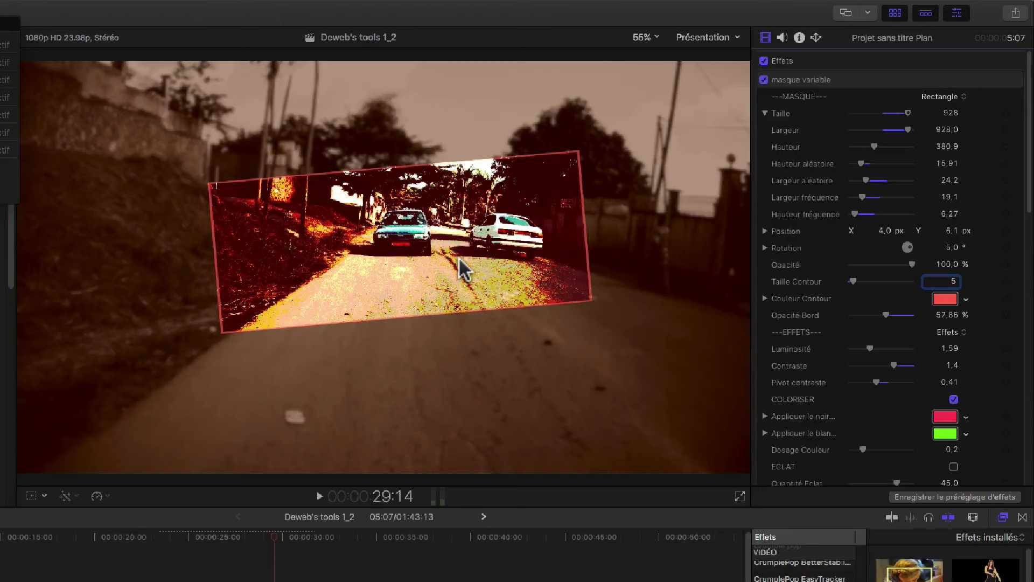
Step: Turn off COLORISER, OSC Rayons, POSTERISER and Flou Fond in the masque variable effect
scroll(1009, 351, "down", 5)
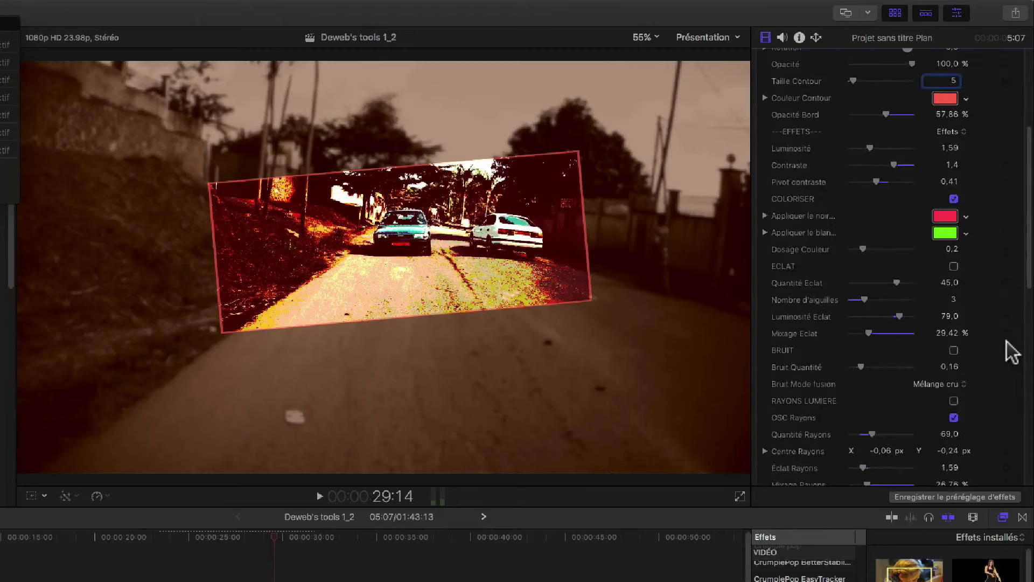
left_click(953, 417)
scroll(1012, 422, "down", 5)
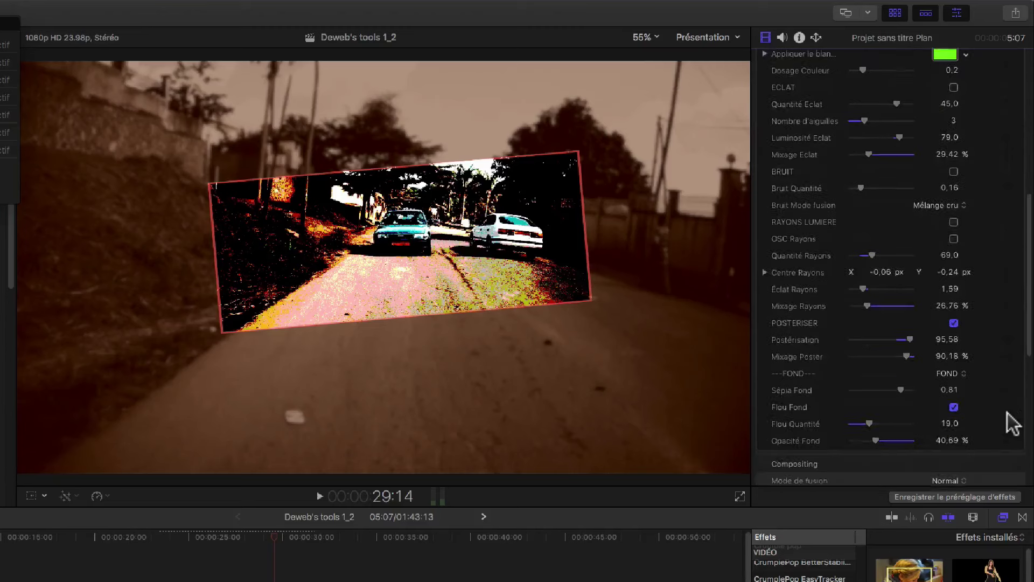
left_click(953, 322)
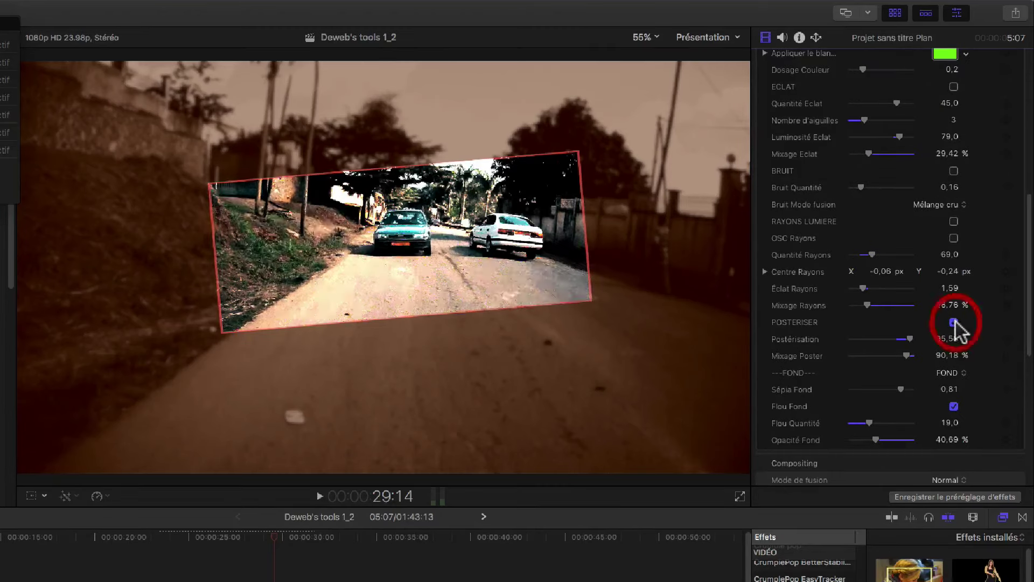
left_click(952, 406)
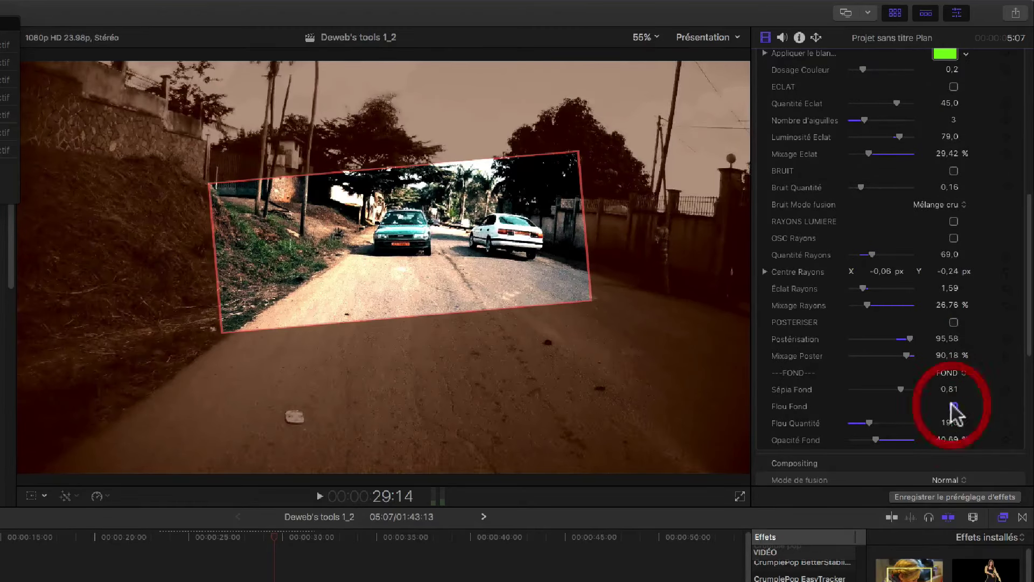
scroll(974, 393, "down", 5)
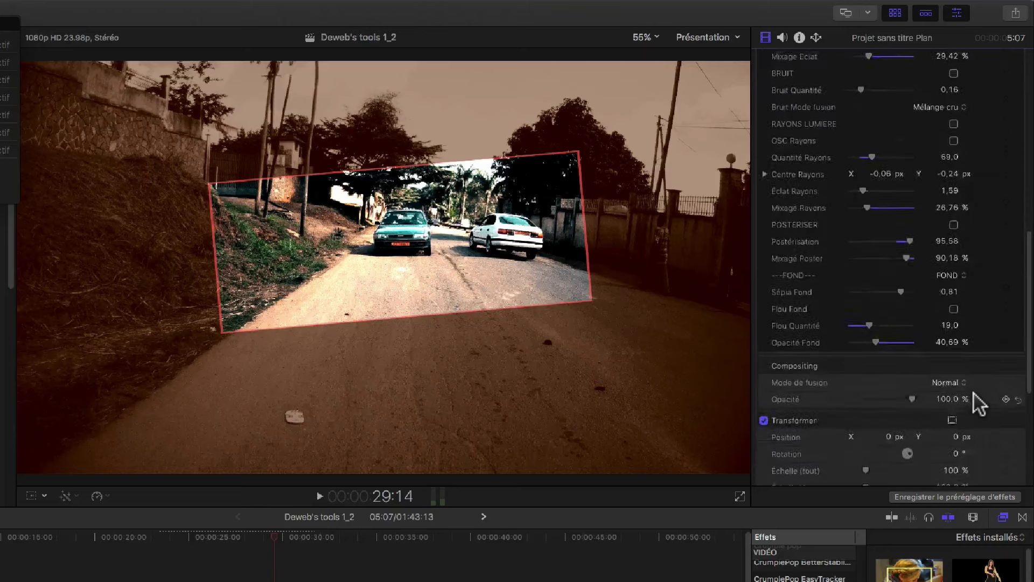
Step: Set the masked area's Luminosité to 1.36, Contraste to 1.34 and Pivot contraste to 0.48
scroll(970, 251, "up", 10)
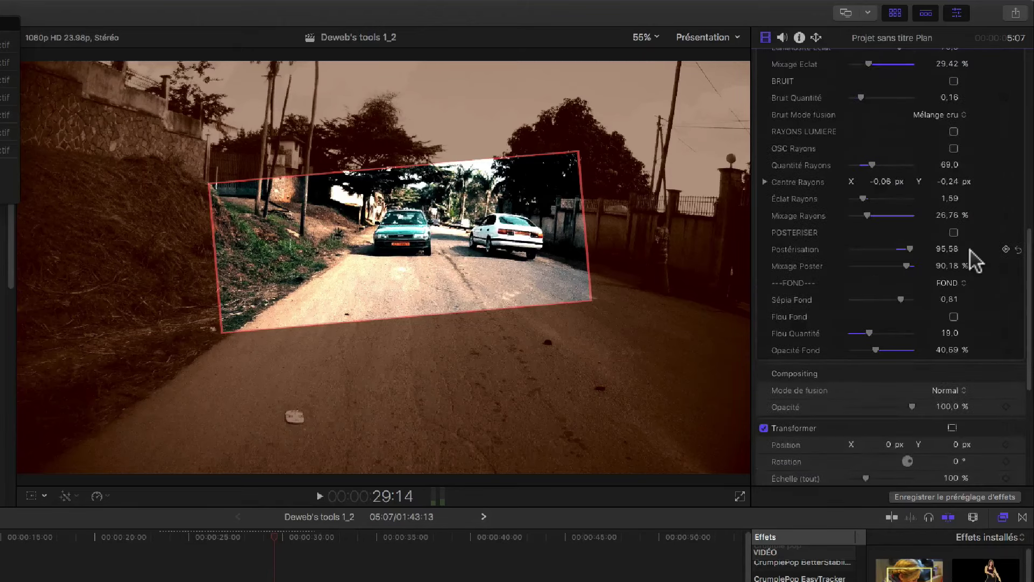
scroll(970, 253, "up", 4)
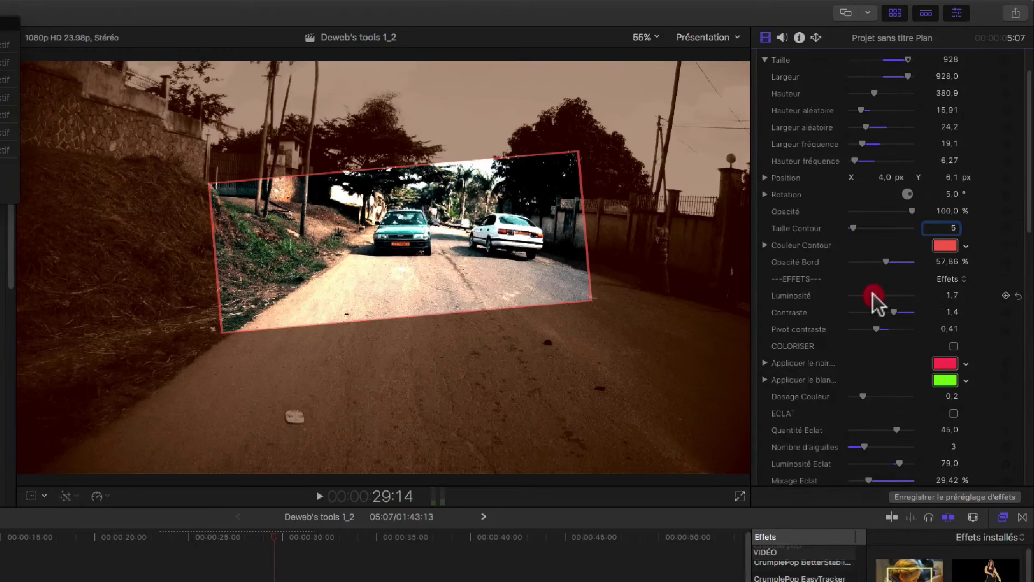
left_click_drag(872, 296, 880, 330)
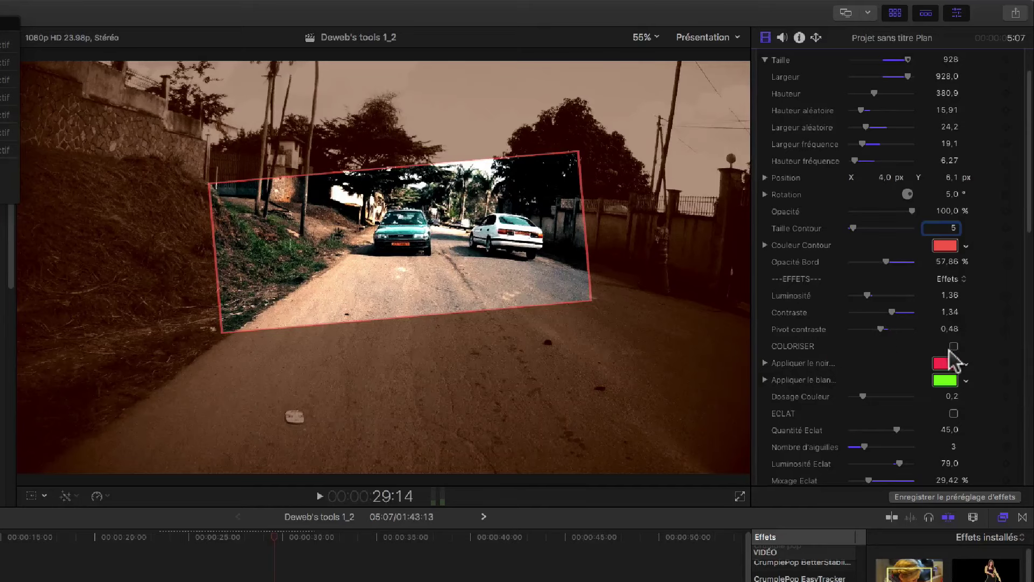
Step: Turn on COLORISER and choose a crimson red as the colour applied to the blacks
scroll(960, 353, "down", 3)
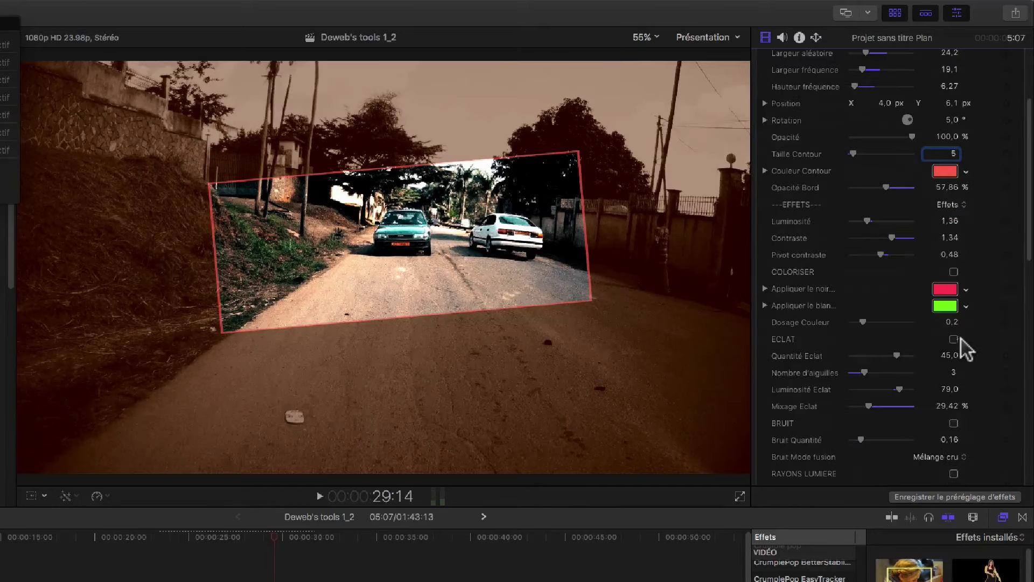
left_click(954, 272)
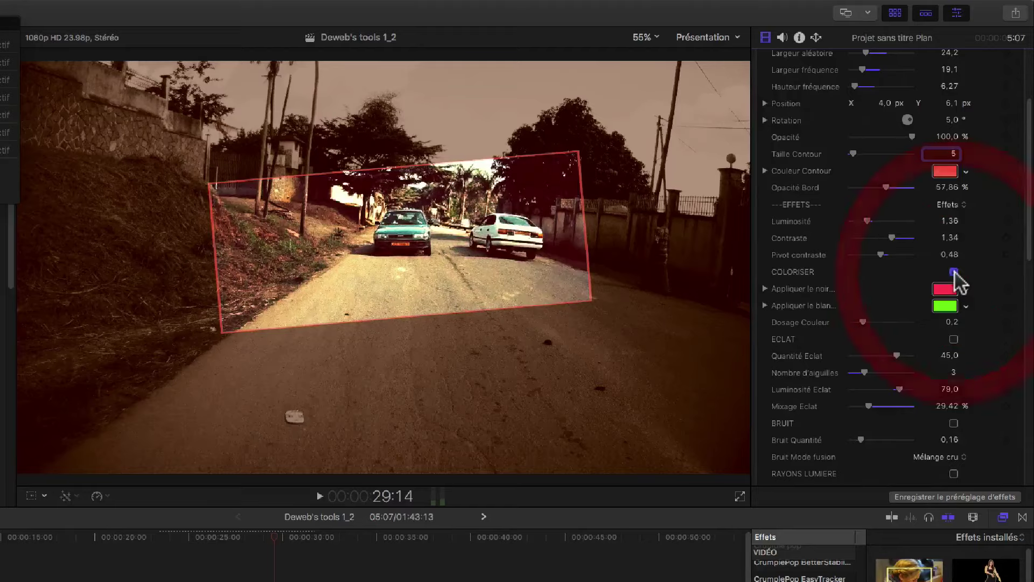
left_click(952, 289)
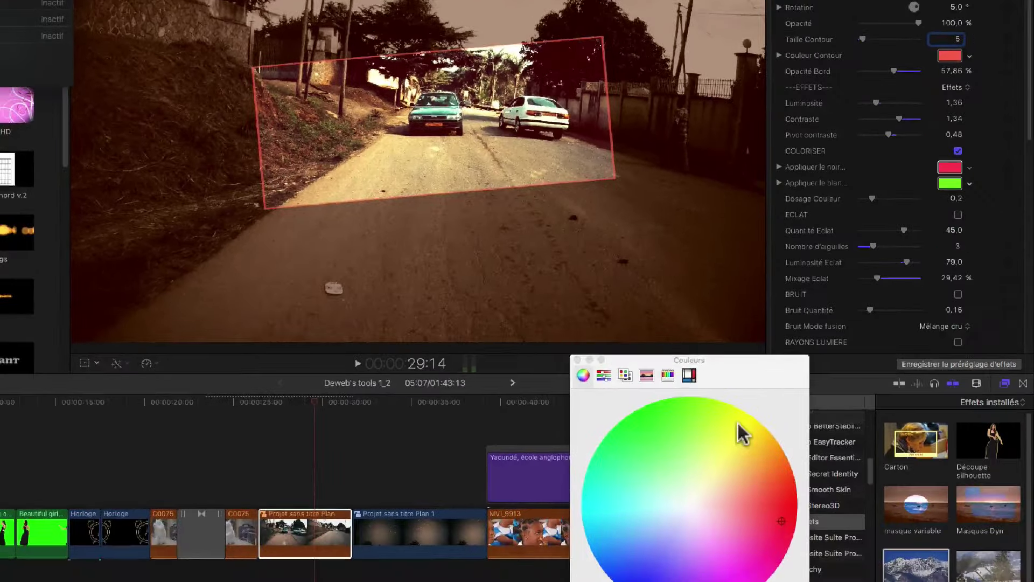
mouse_move(740, 433)
left_mouse_down()
mouse_move(697, 450)
mouse_move(657, 531)
mouse_move(742, 525)
mouse_move(774, 500)
left_mouse_up()
left_click(777, 515)
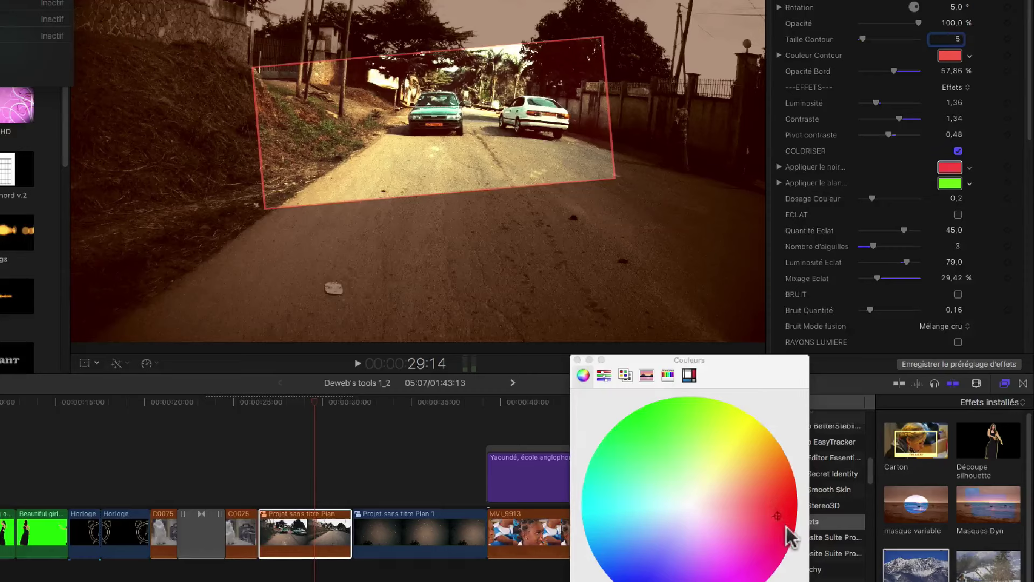
left_click(787, 528)
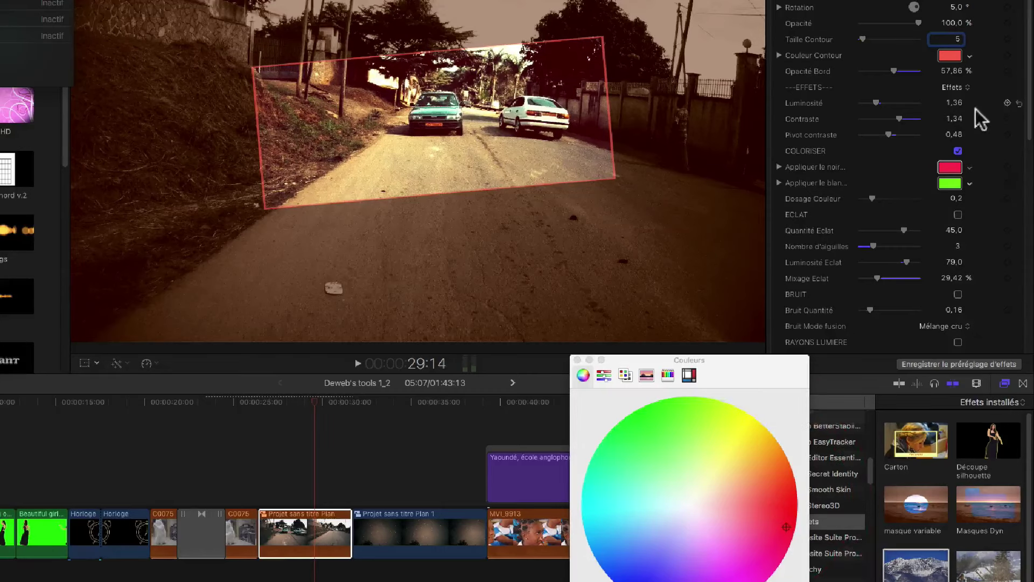
Step: Change the colour applied to the whites from green to a darkened, muted pink
left_click(955, 184)
left_click(766, 516)
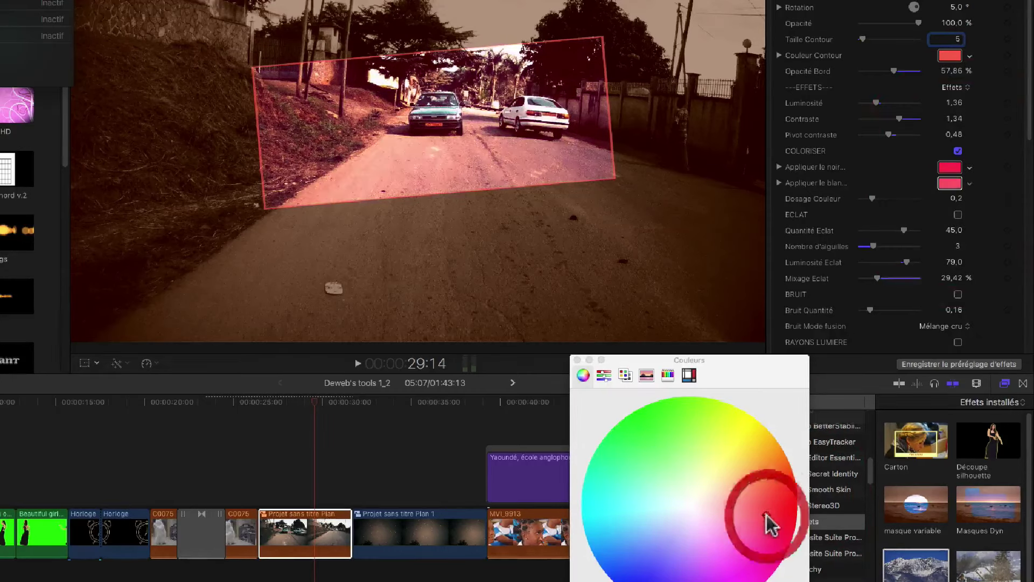
left_click(730, 504)
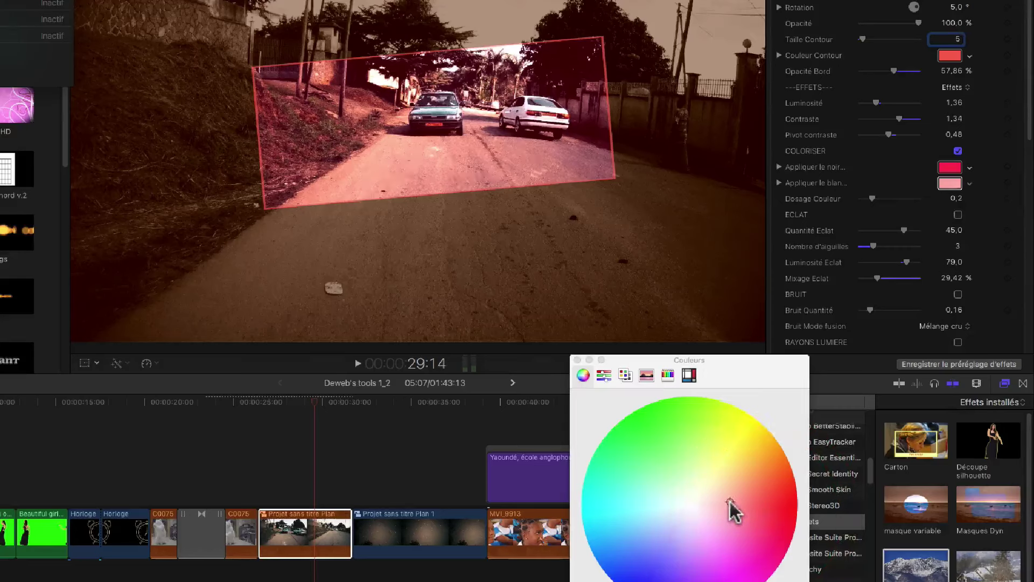
left_click_drag(690, 581, 635, 581)
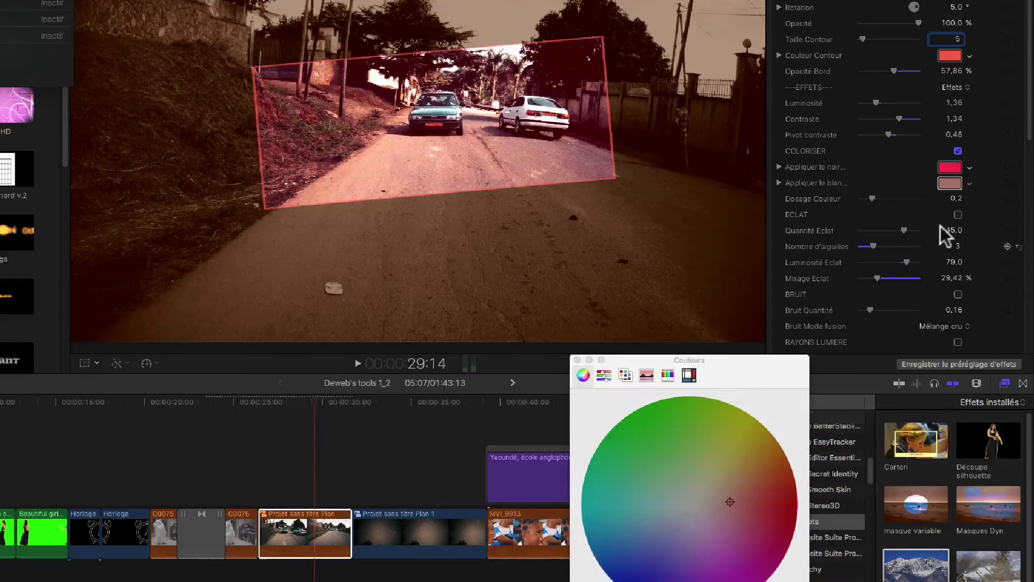
Step: Set the colour applied to the blacks to orange-yellow and Dosage Couleur to 0.18, and turn off COLORISER
left_click(969, 168)
left_click_drag(895, 286, 924, 197)
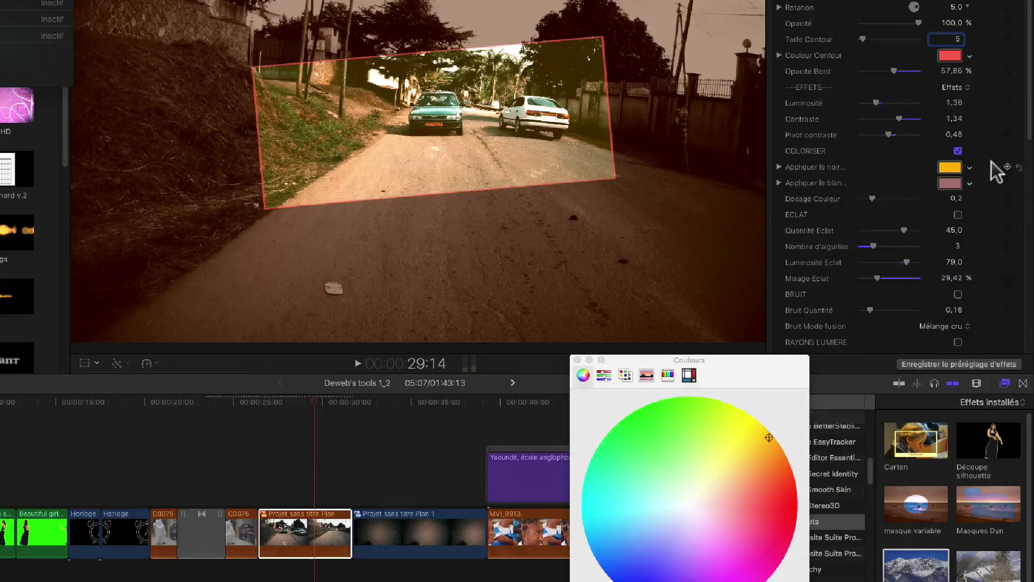
mouse_move(873, 196)
left_mouse_down()
mouse_move(893, 197)
mouse_move(873, 199)
left_mouse_up()
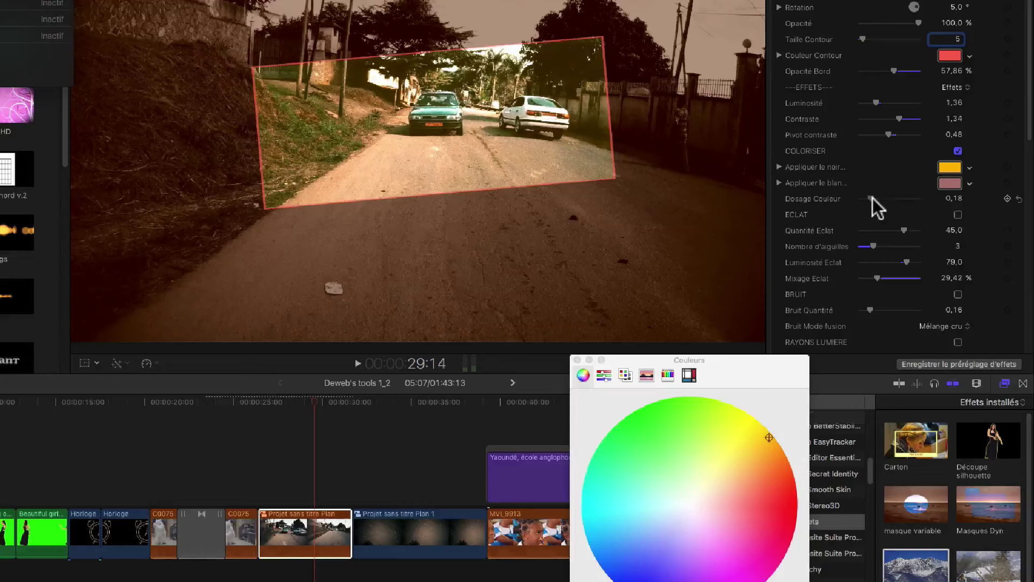
left_click(872, 198)
left_click(957, 151)
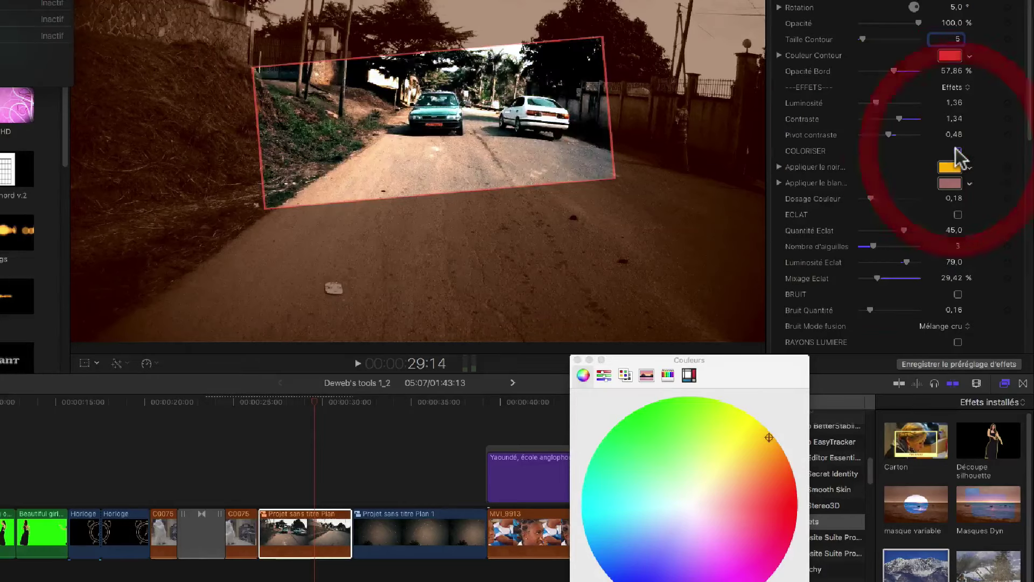
Step: Try ECLAT with Quantité 37, 2 aiguilles, Luminosité 87 and Mixage 53.23 %, turn it back off, and close the colour picker
left_click(957, 214)
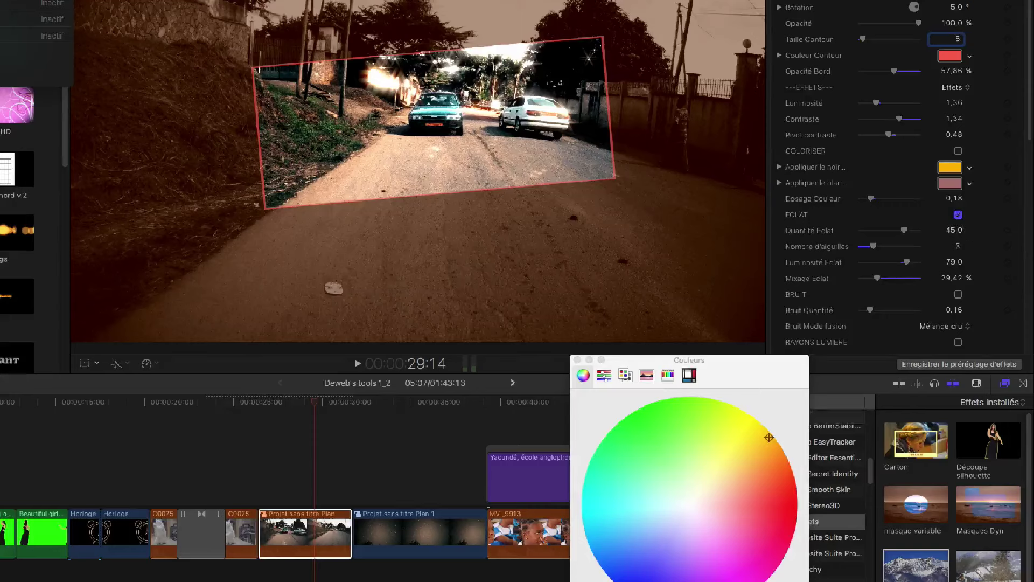
left_click_drag(890, 231, 889, 278)
left_click(894, 246)
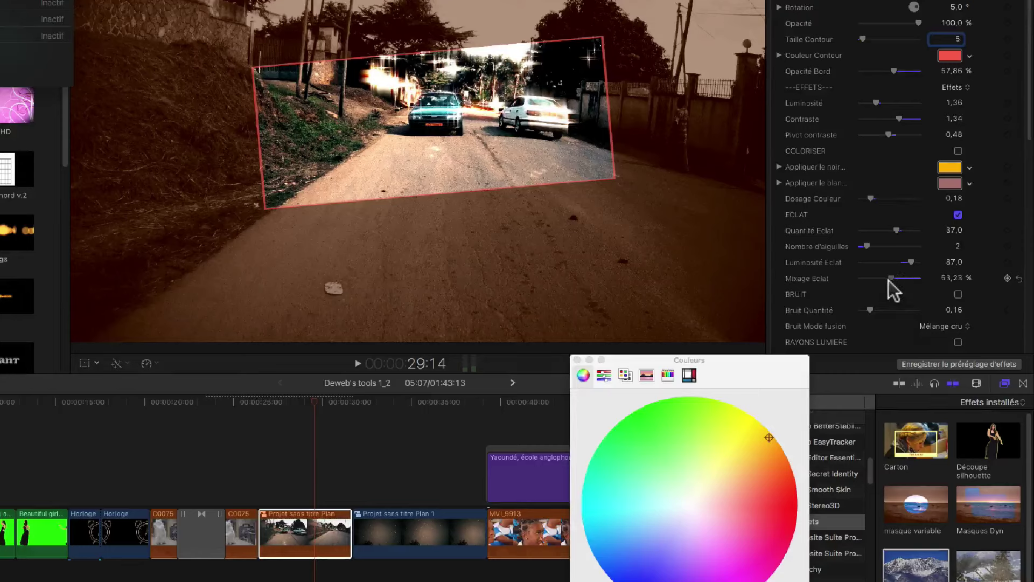
left_click(889, 279)
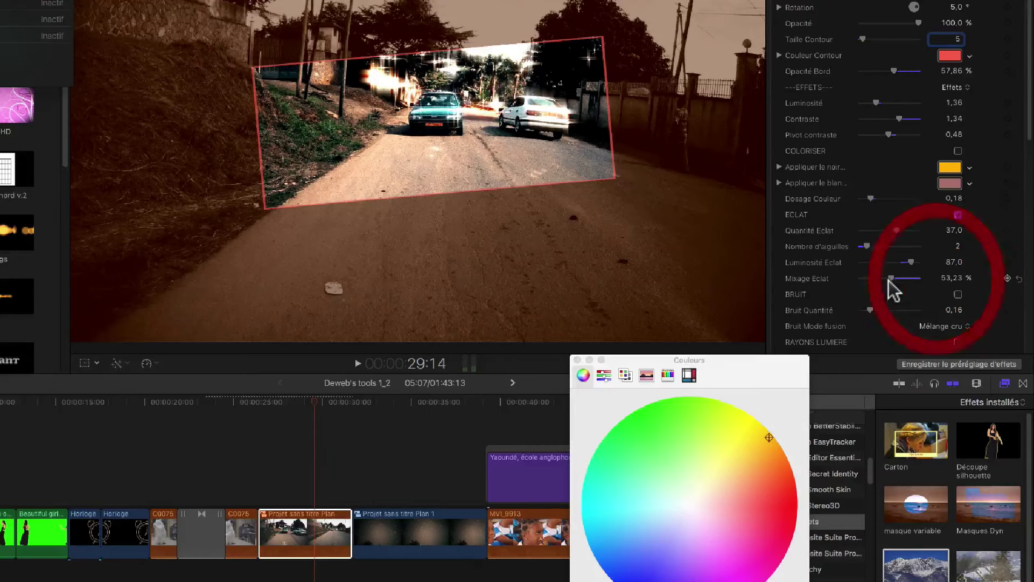
left_click(958, 215)
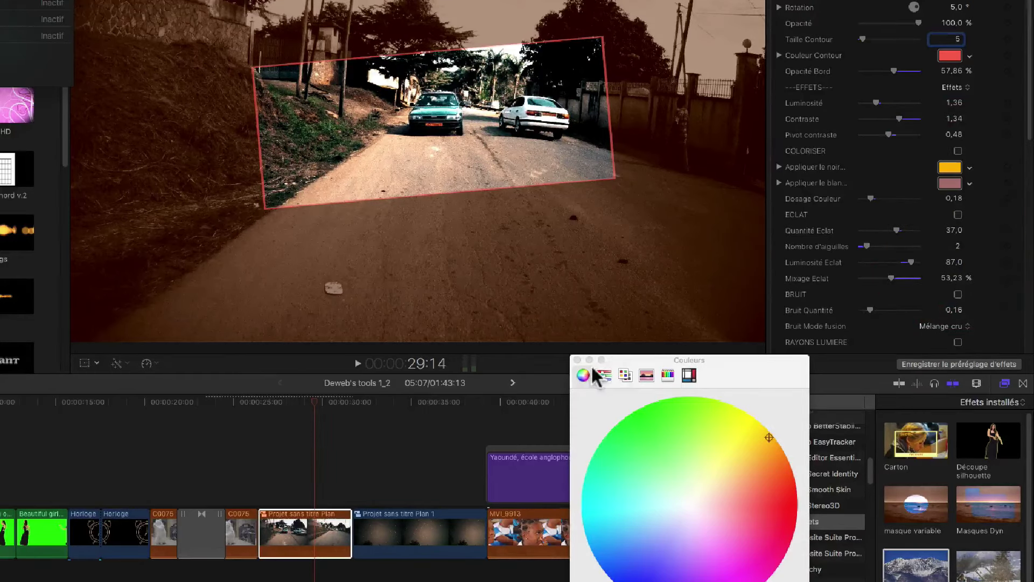
left_click(577, 359)
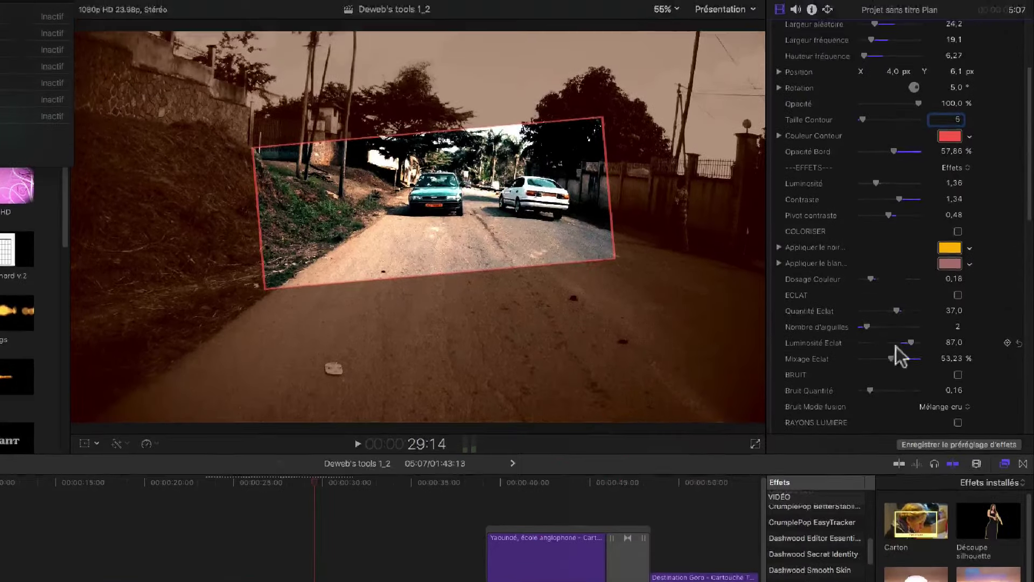
Step: Try BRUIT with Bruit Mode fusion set to Superposition and Bruit Quantité at 0.24, and turn BRUIT back off
left_click(958, 374)
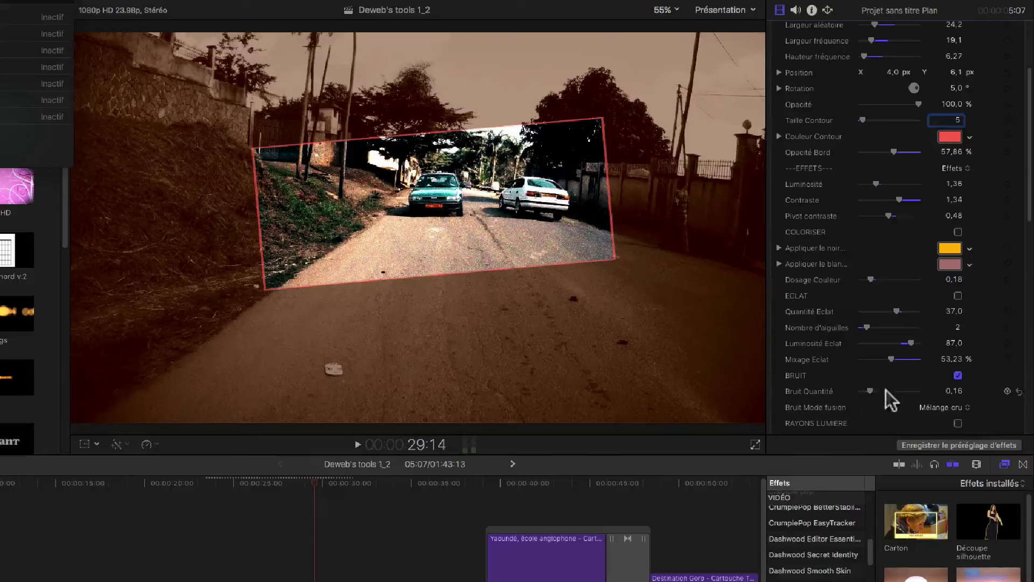
left_click(886, 390)
left_click_drag(886, 390, 873, 391)
left_click(951, 408)
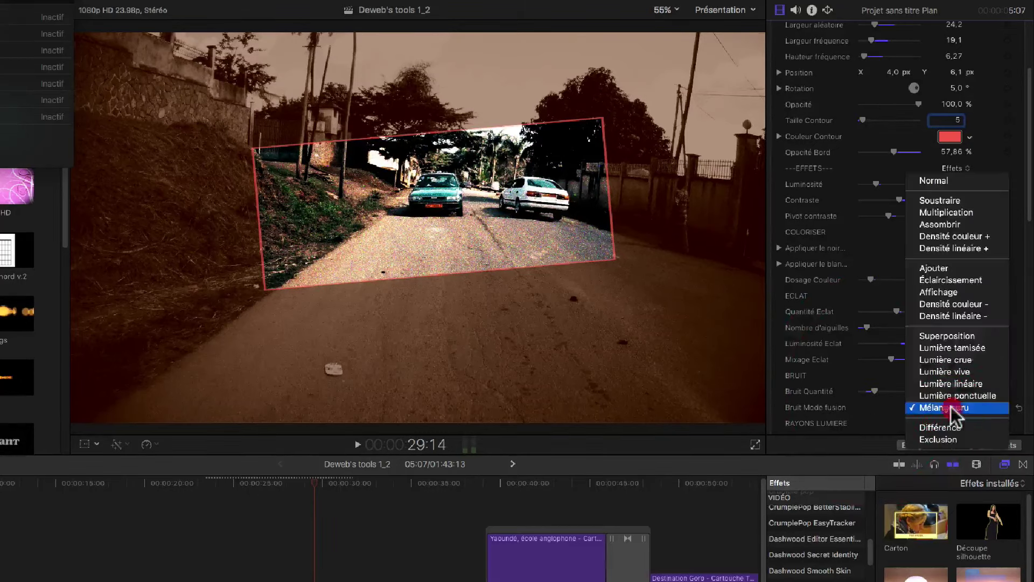
left_click(956, 337)
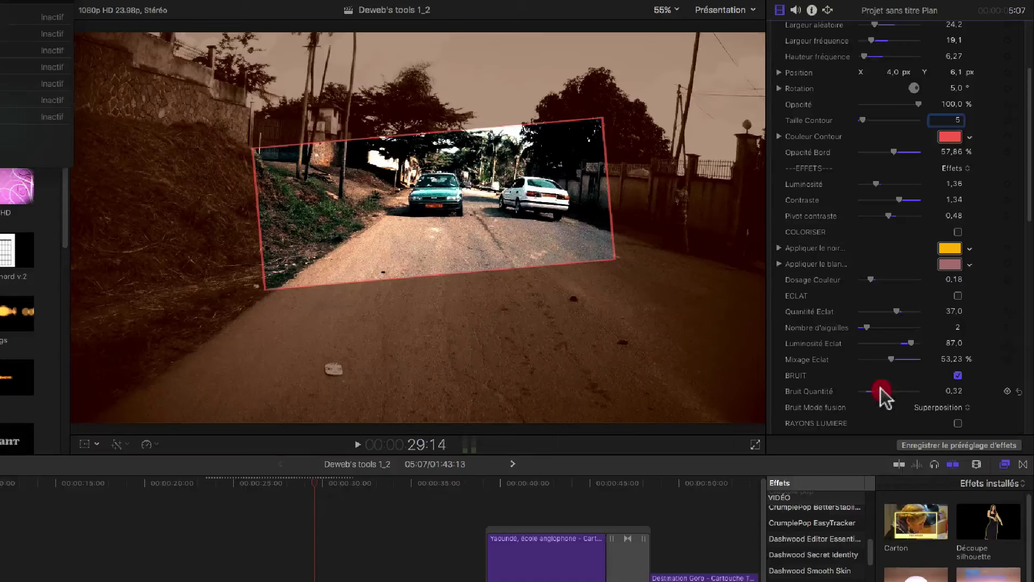
left_click_drag(881, 389, 876, 388)
scroll(939, 312, "down", 8)
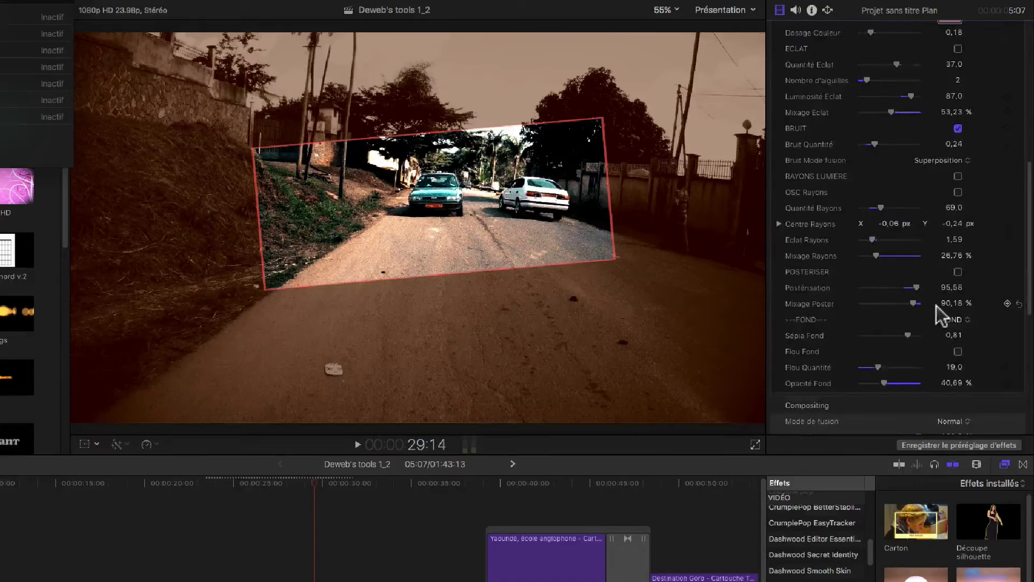
left_click(958, 128)
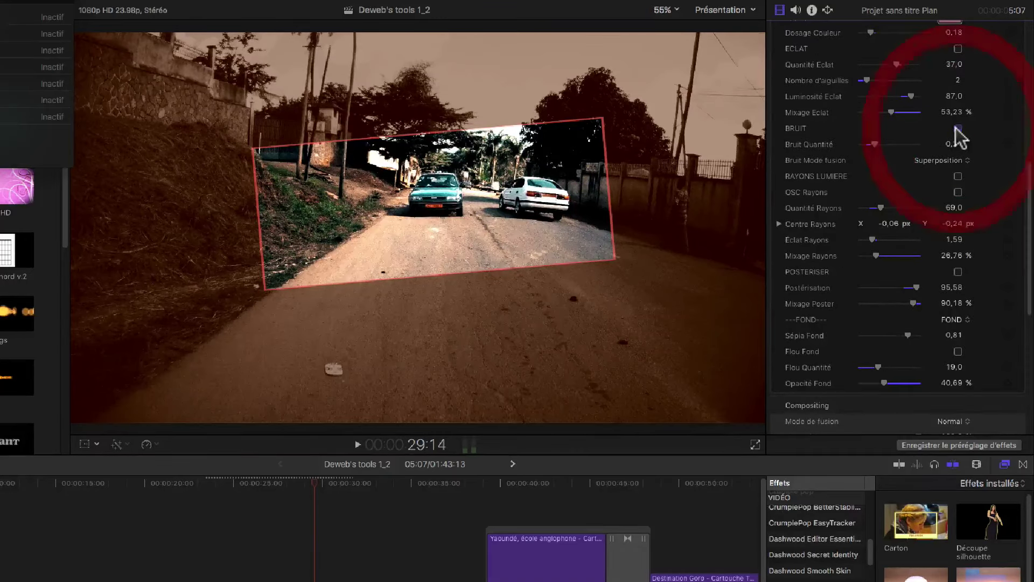
Step: Try RAYONS LUMIERE with Quantité 85, Centre X 0.44 and Y -0.44, Éclat 2.14 and Mixage 25.71 %, and turn it back off
left_click(957, 176)
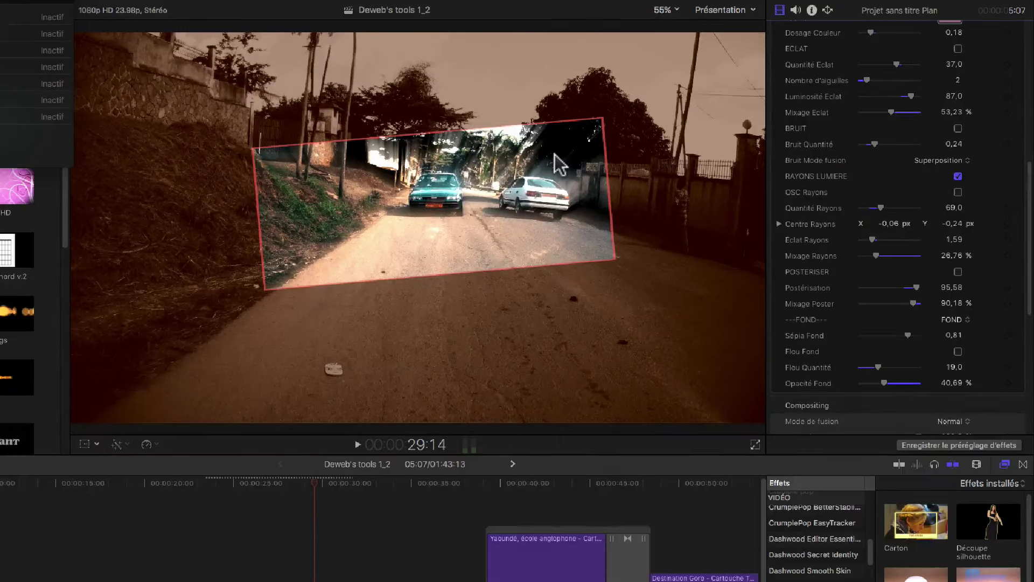
left_click_drag(880, 207, 884, 215)
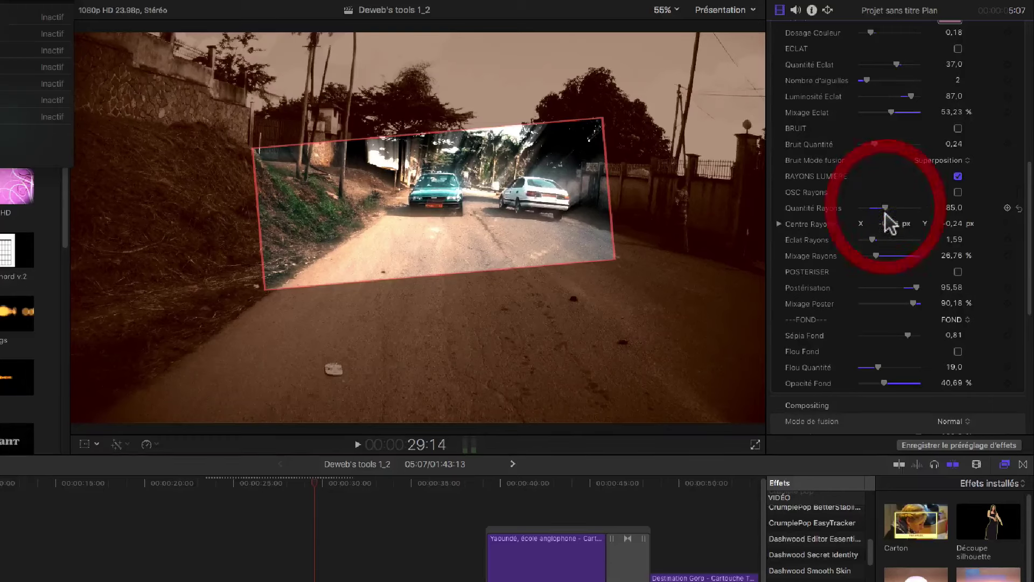
left_click(887, 223)
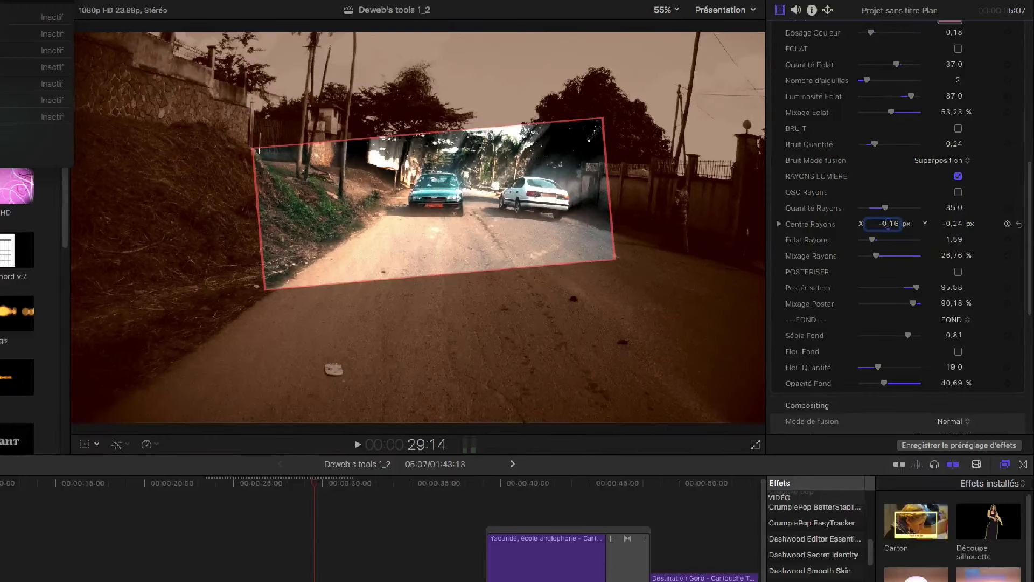
left_click_drag(887, 225, 951, 226)
left_click(951, 225)
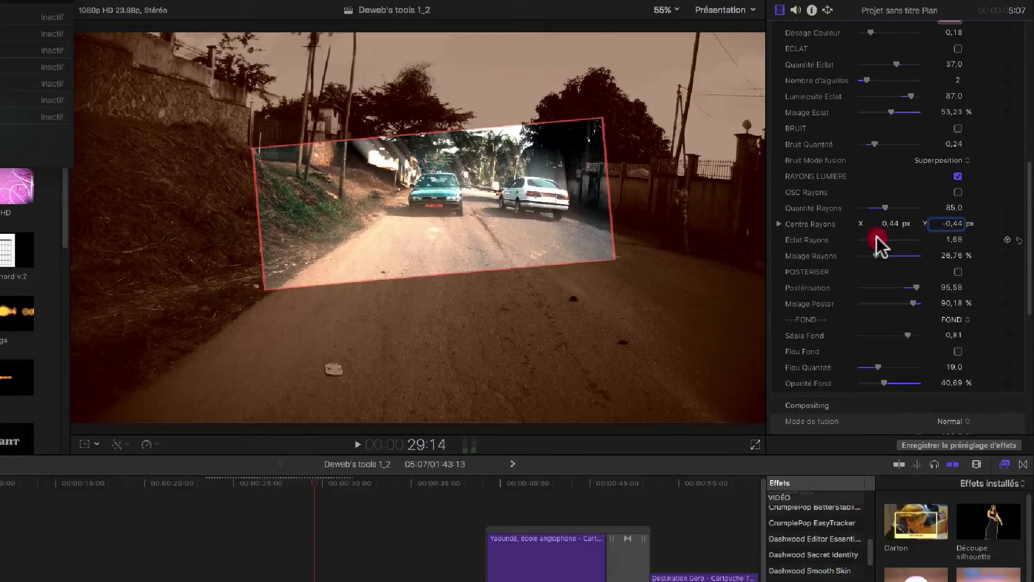
mouse_move(876, 237)
left_mouse_down()
mouse_move(876, 256)
mouse_move(894, 254)
mouse_move(875, 255)
left_mouse_up()
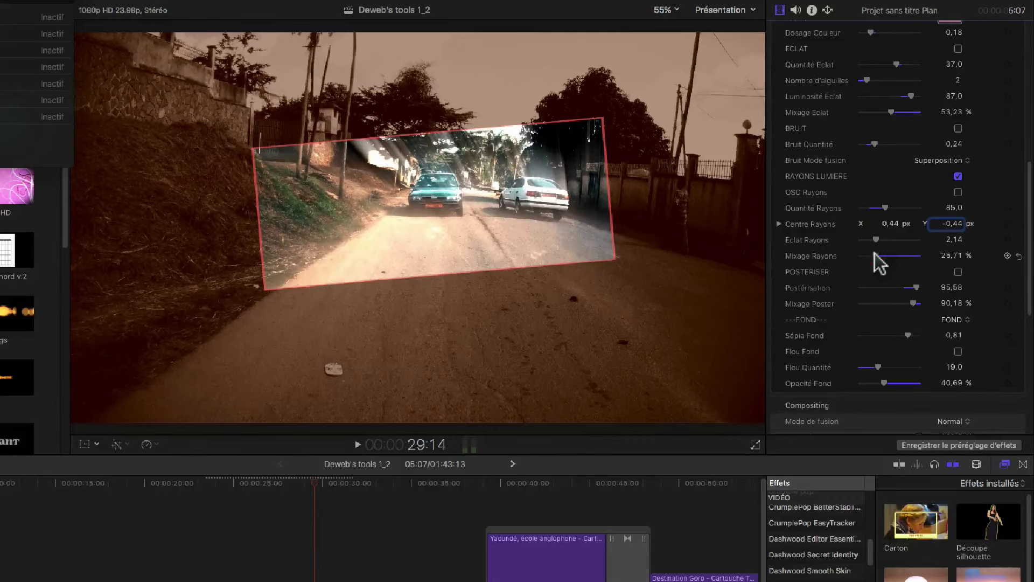
left_click(957, 176)
Step: Turn on POSTERISER with Postérisation at 81.08 and Mixage Poster at 85.58 %
left_click(957, 272)
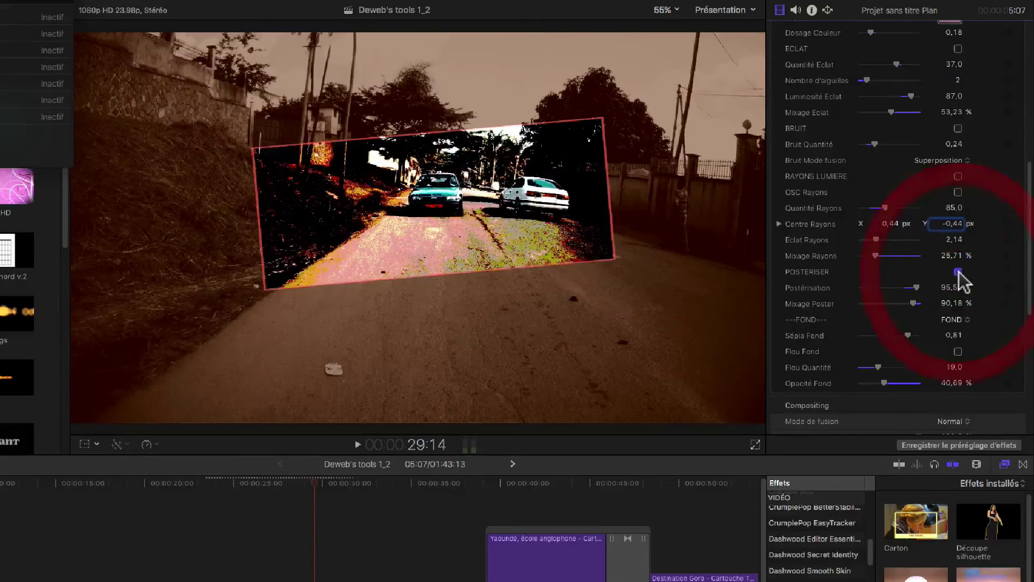
mouse_move(898, 287)
left_mouse_down()
mouse_move(881, 286)
mouse_move(908, 294)
left_mouse_up()
left_click(908, 287)
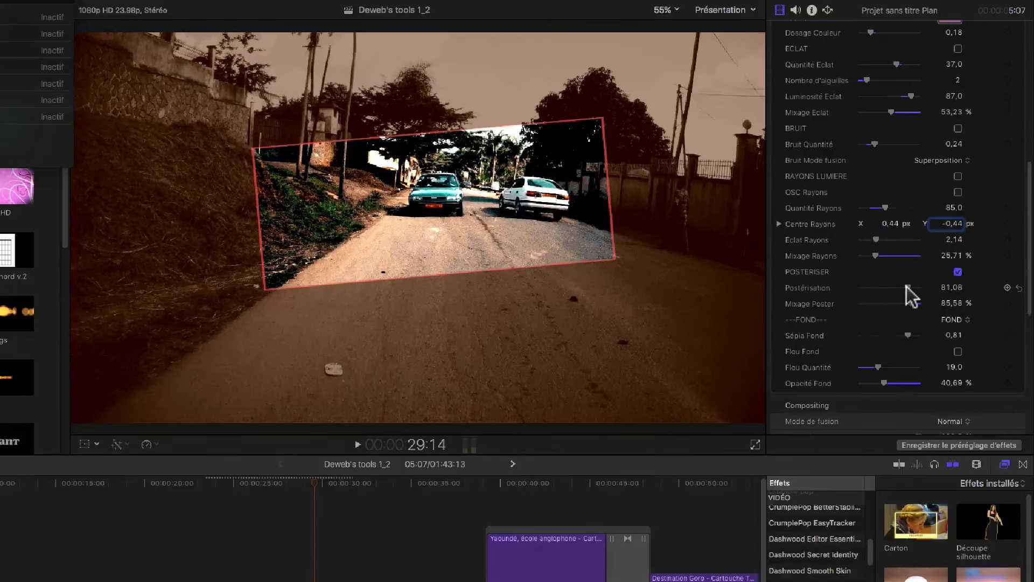
Step: Compare the mask with RAYONS LUMIERE on and off, leave it off, and turn ECLAT back on
left_click(956, 175)
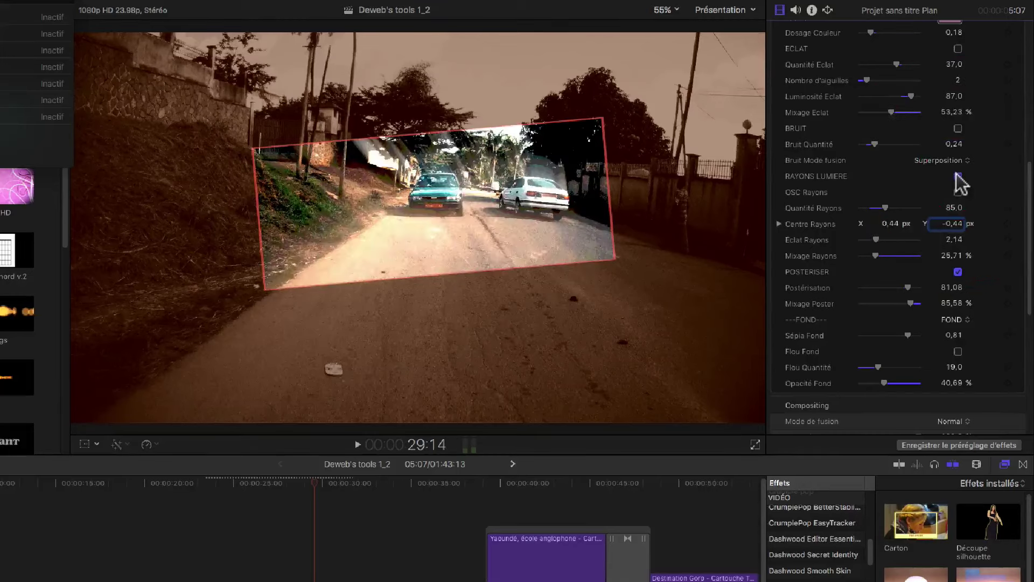
left_click(958, 177)
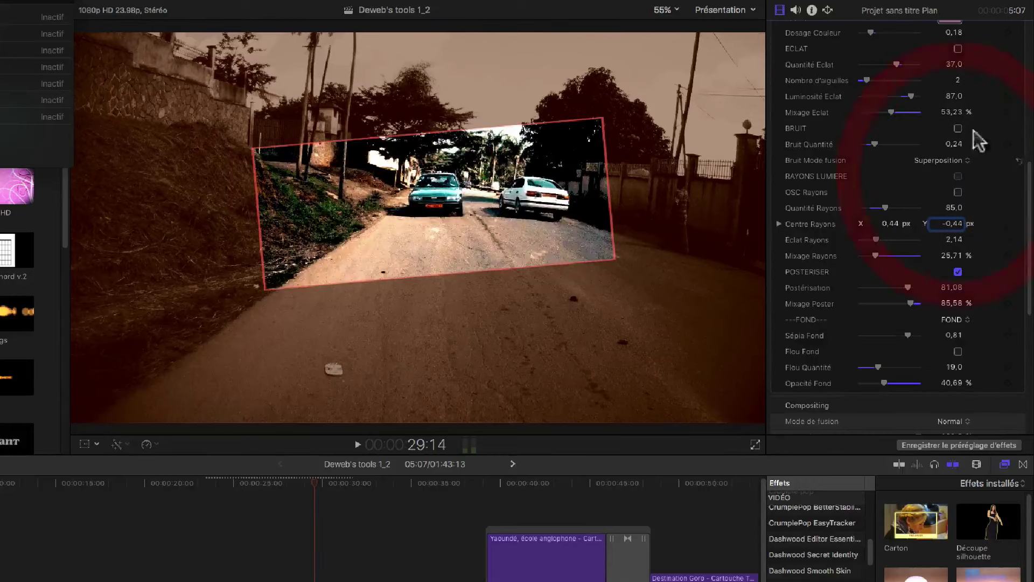
left_click(957, 48)
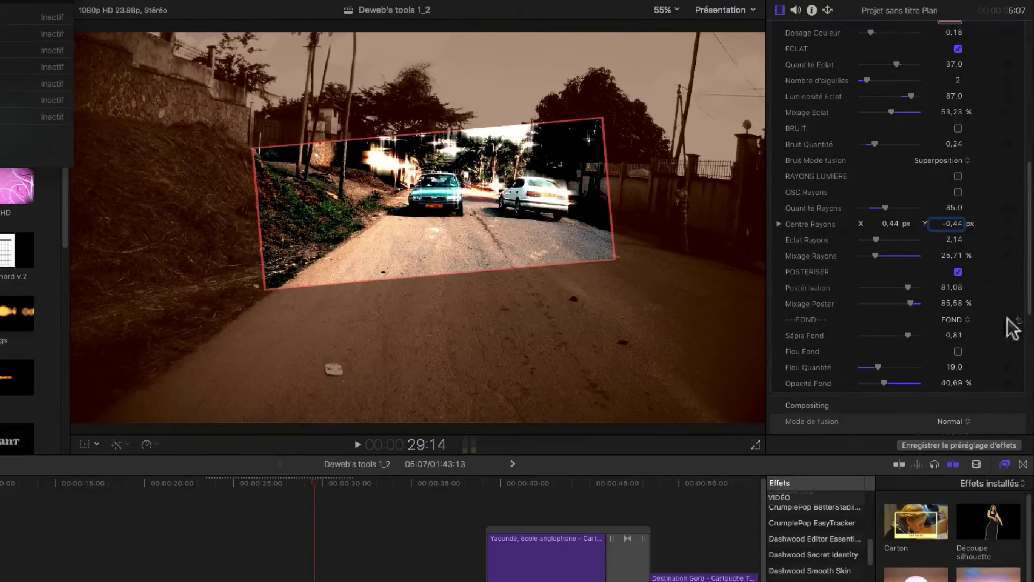
Step: Set the mask background's Sépia Fond to 0.38 and Opacité Fond to 54.57 %
scroll(1013, 329, "down", 5)
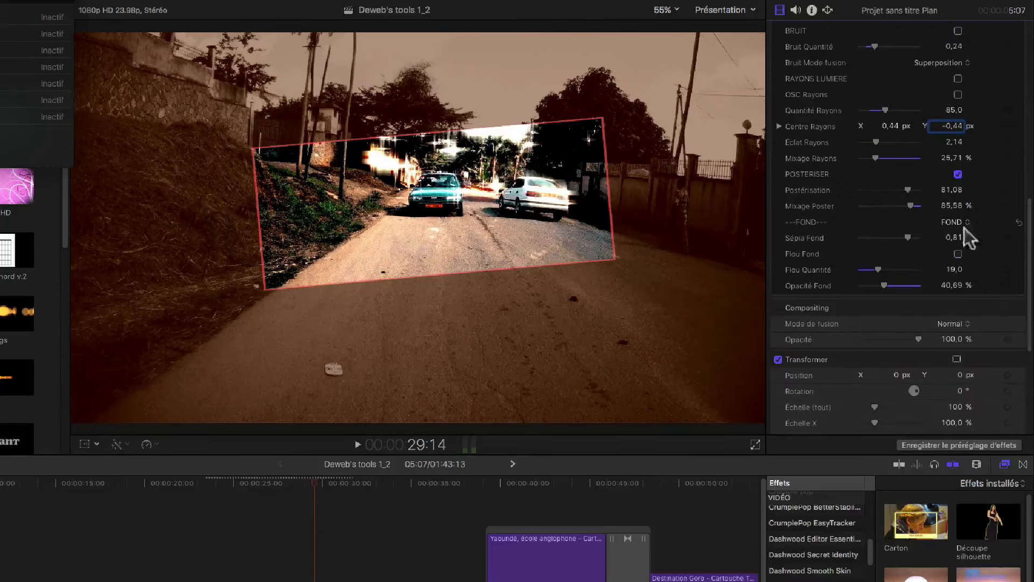
left_click_drag(908, 238, 848, 239)
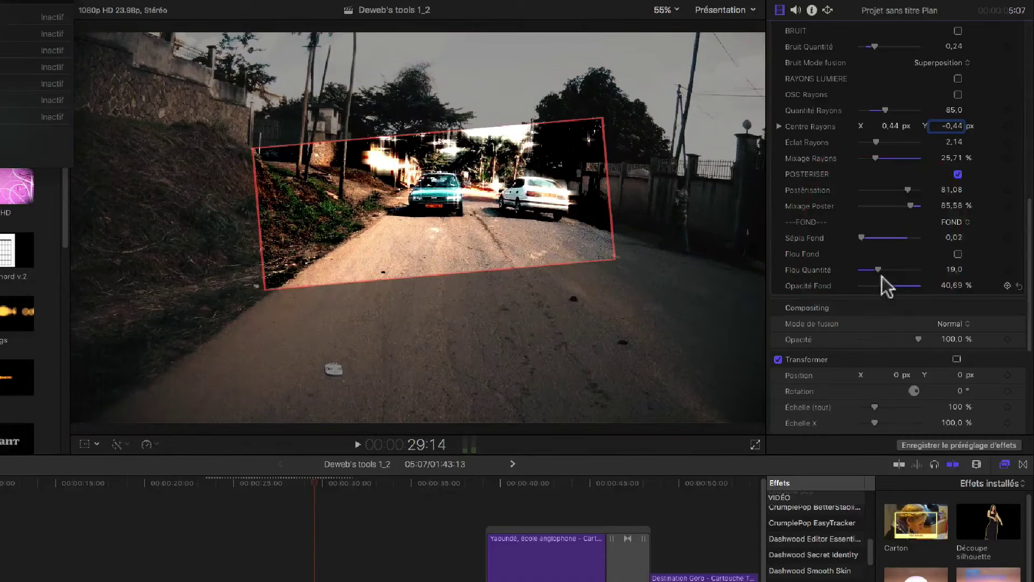
left_click_drag(852, 280, 890, 286)
left_click(883, 238)
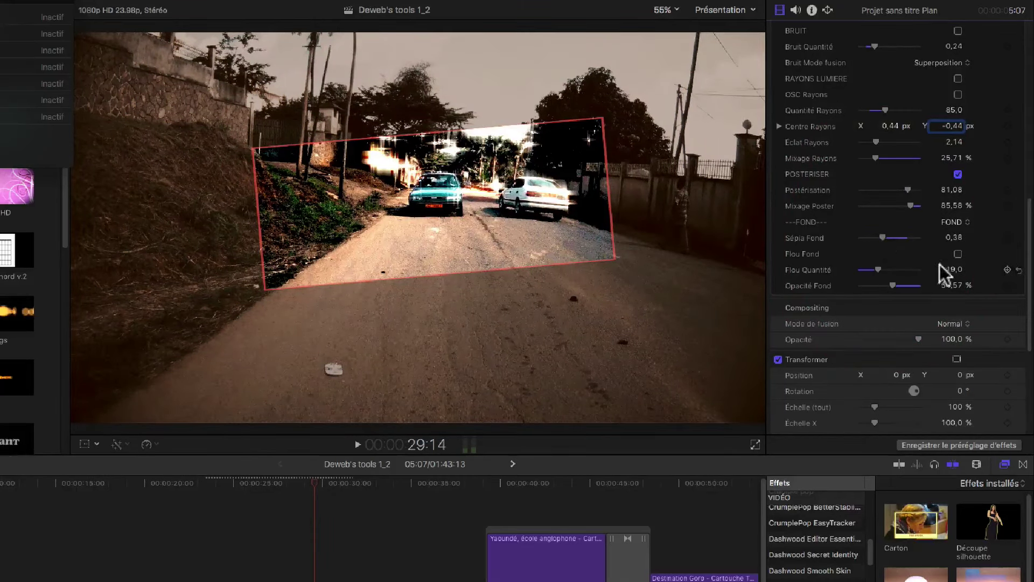
Step: Turn on Flou Fond for the background and set Flou Quantité to 32
left_click(957, 254)
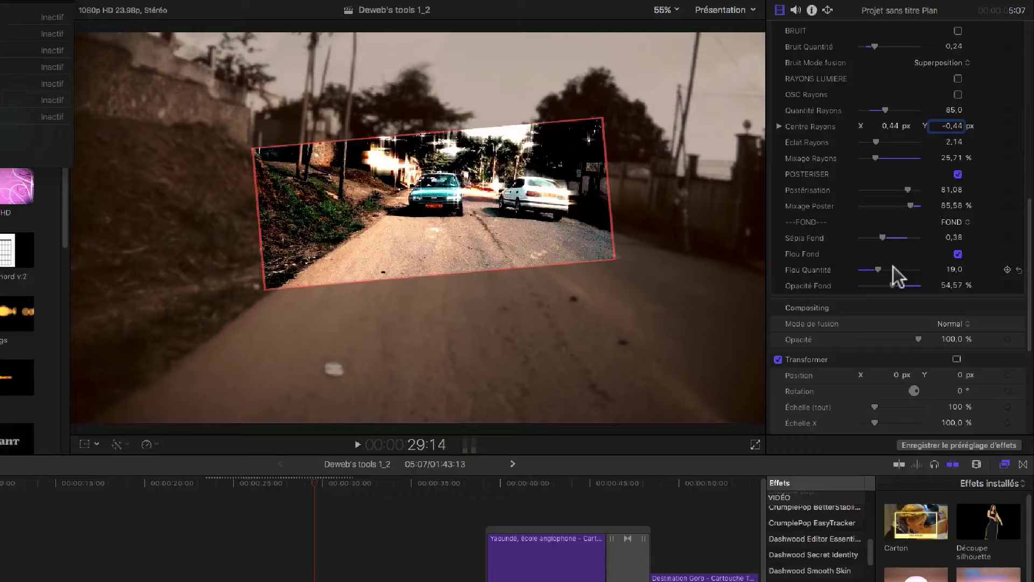
left_click(893, 268)
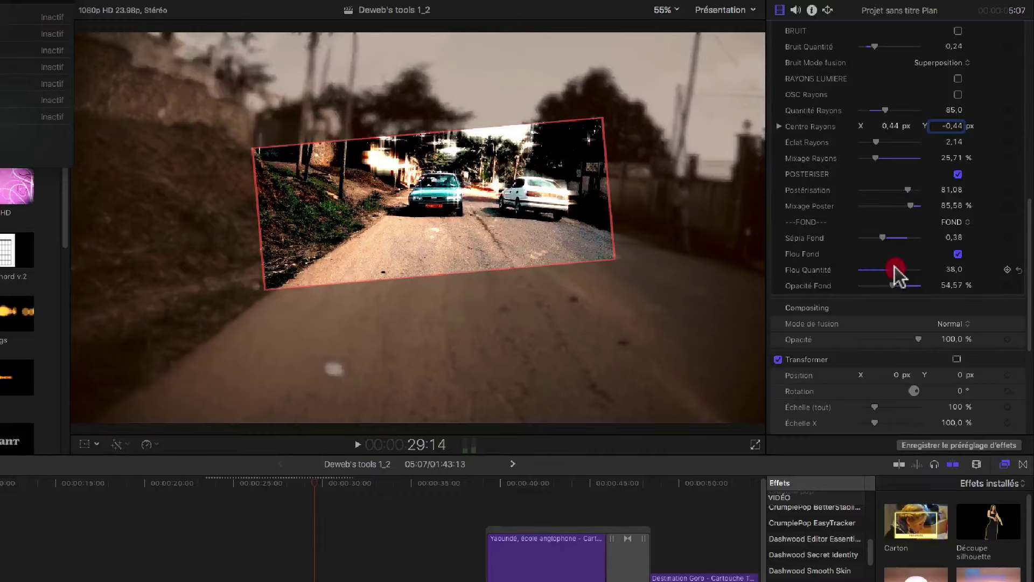
left_click_drag(887, 268, 886, 267)
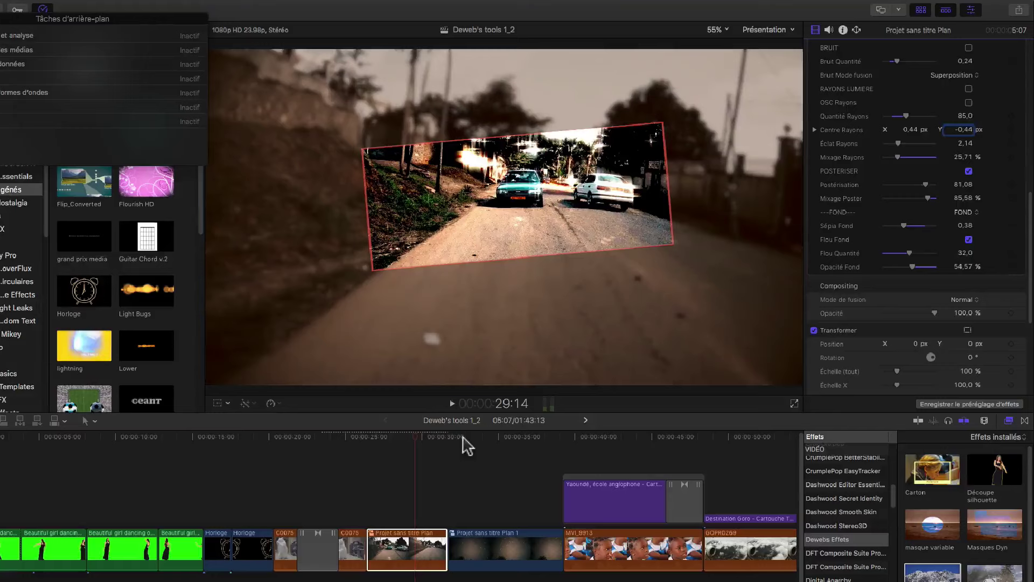
Step: Play the timeline through the Projet sans titre Plan 1 clip to view its masked starry sky
left_click(462, 438)
key("space")
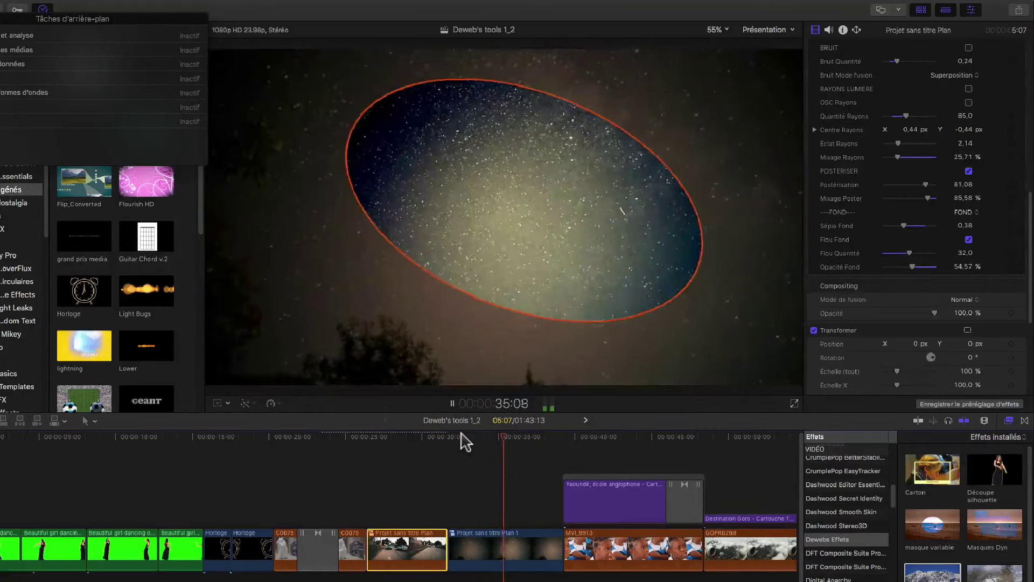
key("space")
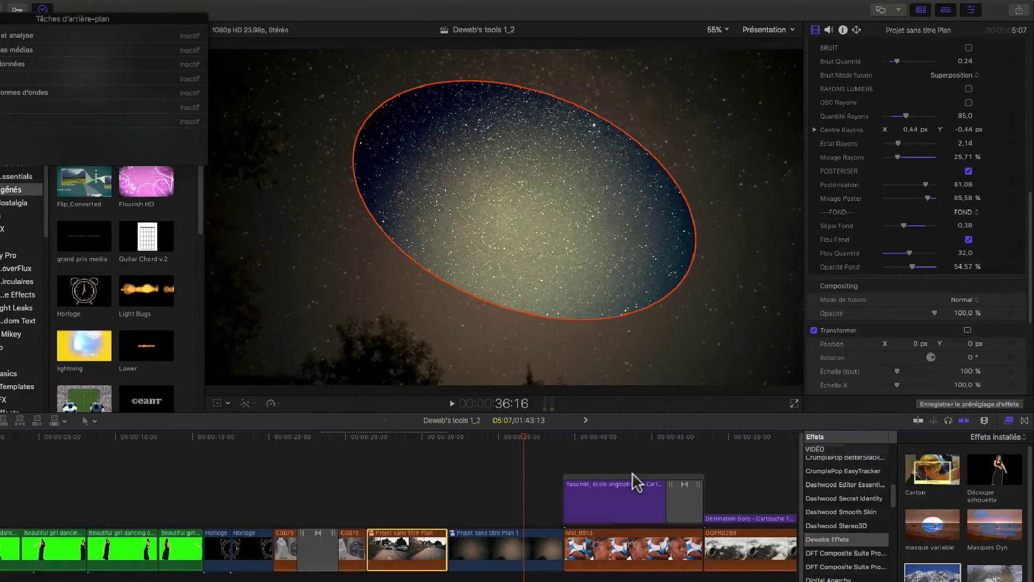
Step: Play the "Yaoundé, école anglophone" title from the start of the school clip
left_click(584, 436)
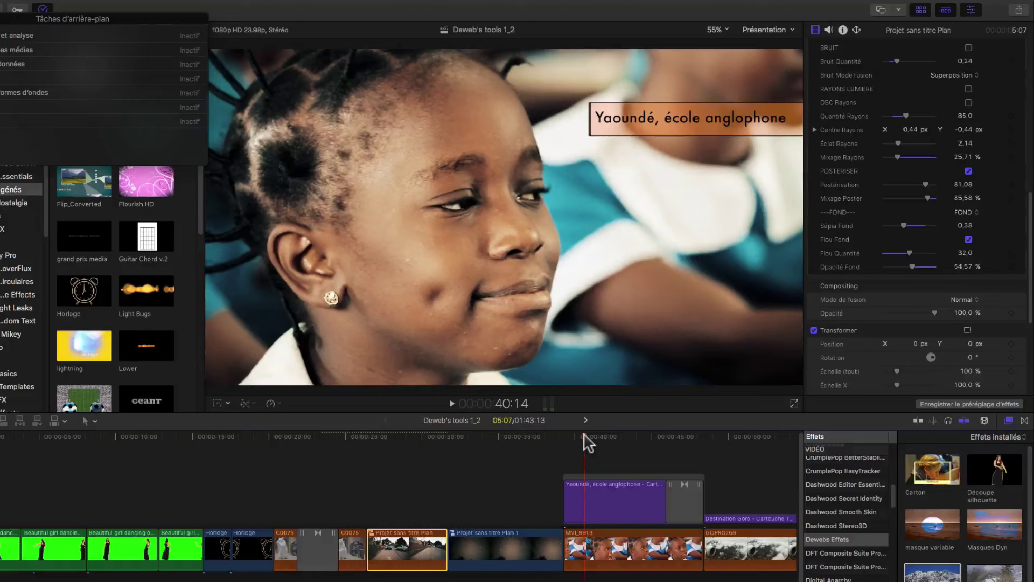
left_click_drag(585, 438, 566, 437)
key("space")
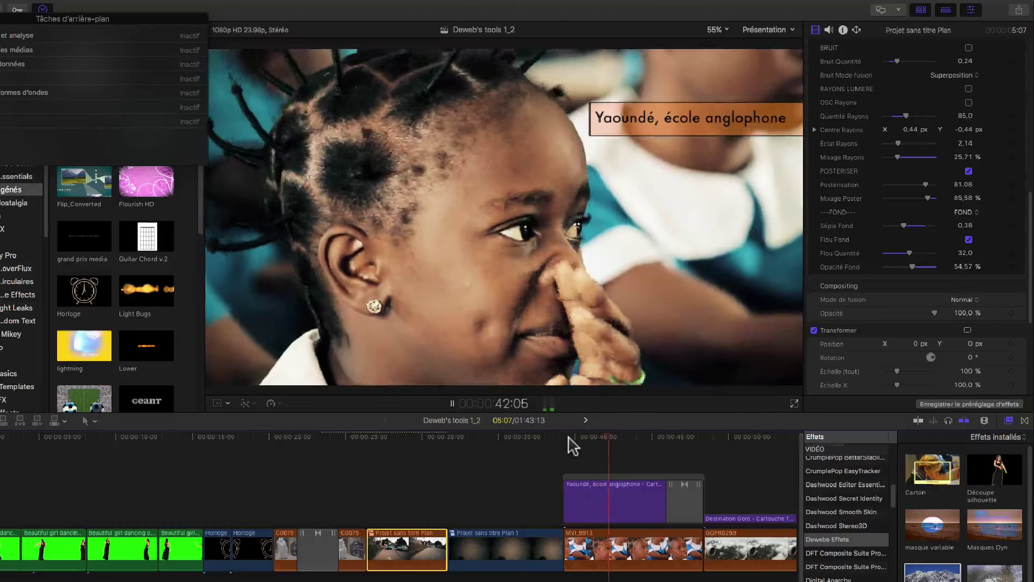
key("space")
Step: Select the "Yaoundé, école anglophone" title, view its text settings, and display its published parameters
left_click(609, 498)
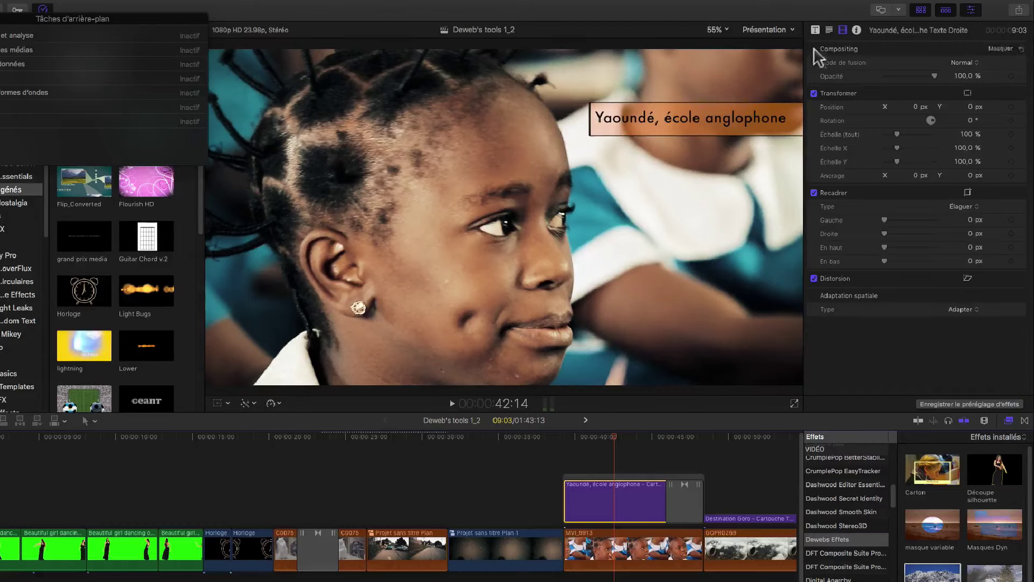
left_click(828, 31)
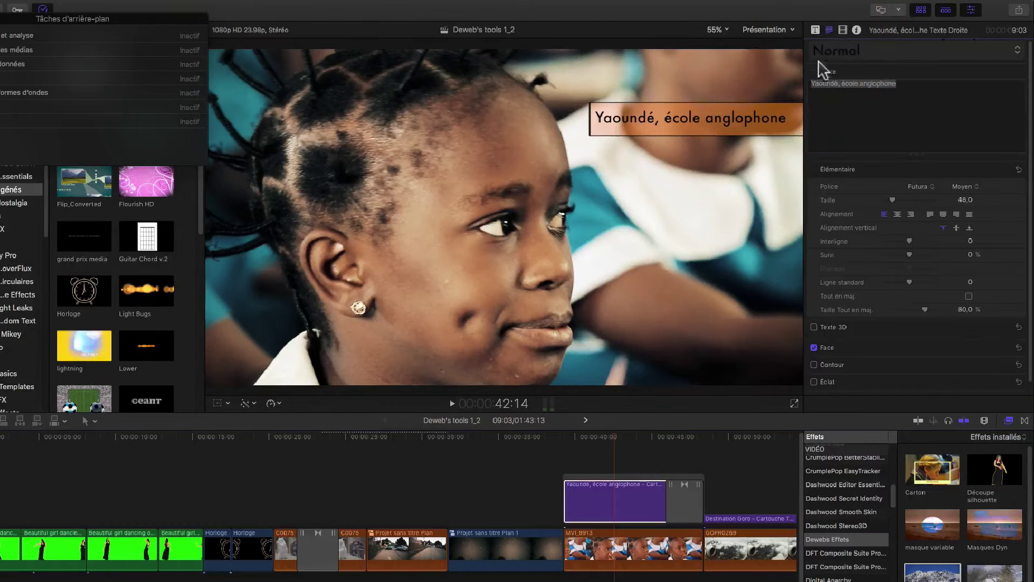
left_click(816, 29)
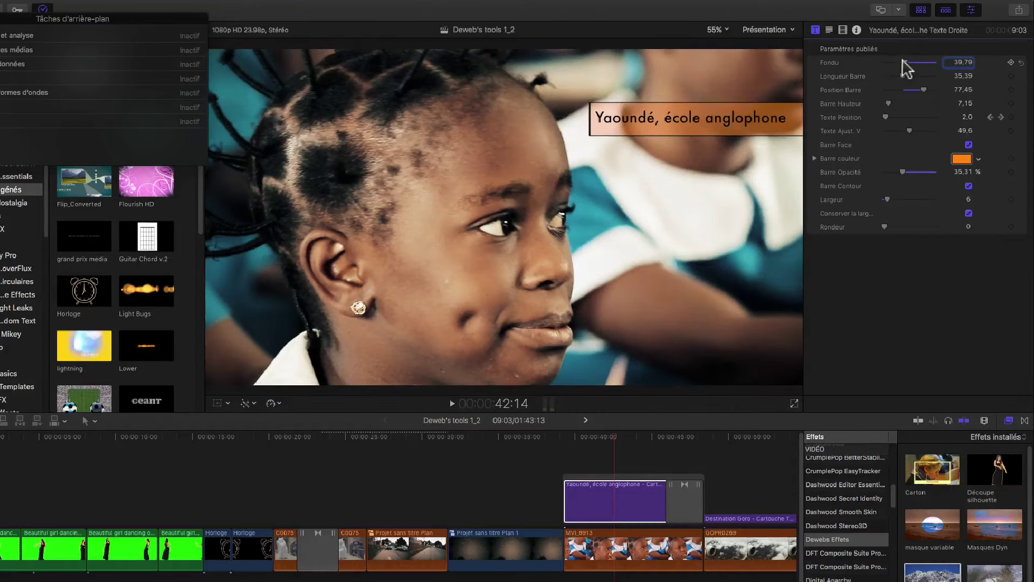
Step: Try the title's Fondu at 0.59 and play it from its beginning
left_click_drag(907, 67, 883, 62)
left_click(561, 439)
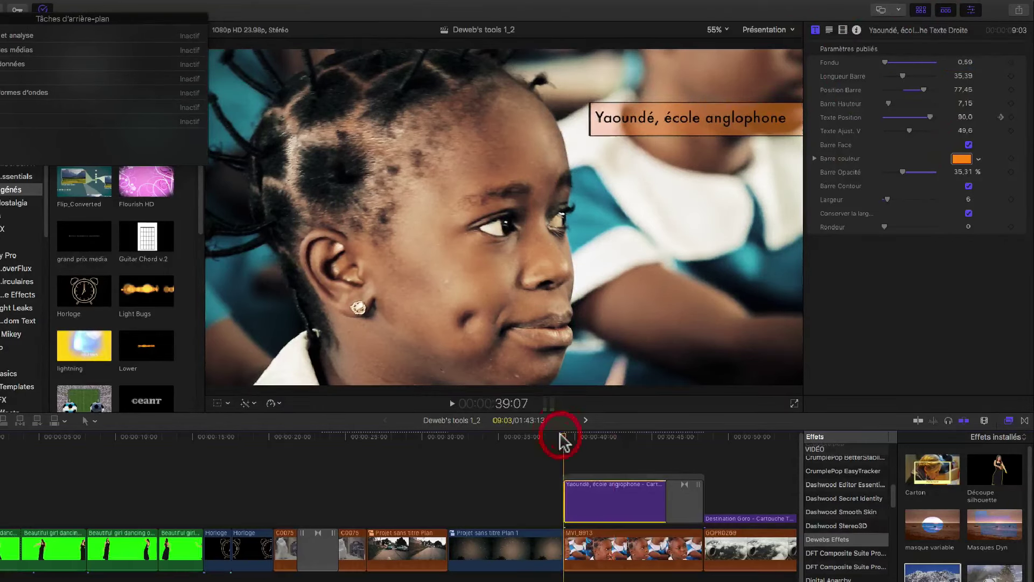
key("space")
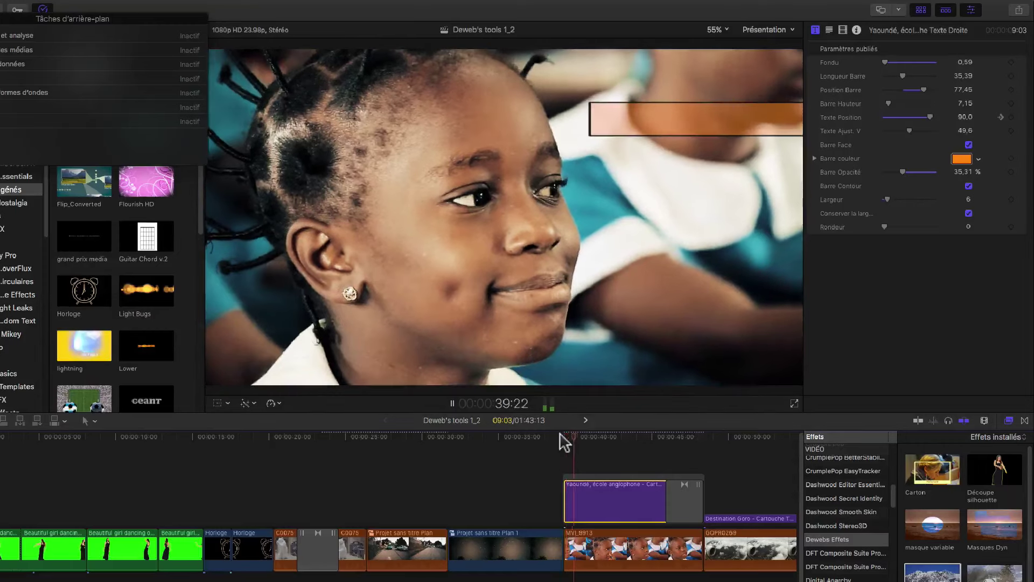
key("space")
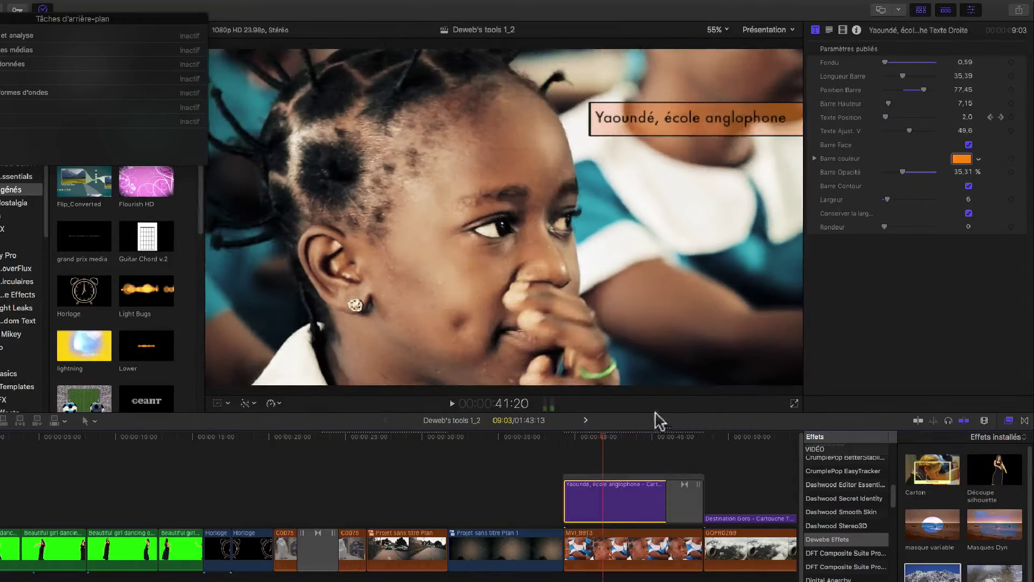
Step: Set the title's Fondu to 52.12 and replay it from its beginning
left_click(910, 63)
left_click(565, 437)
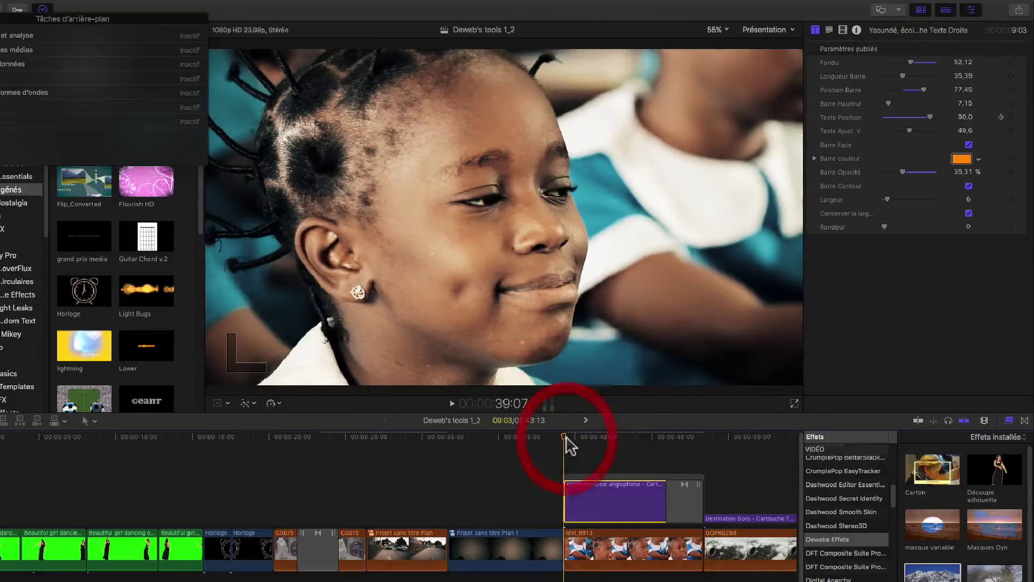
key("space")
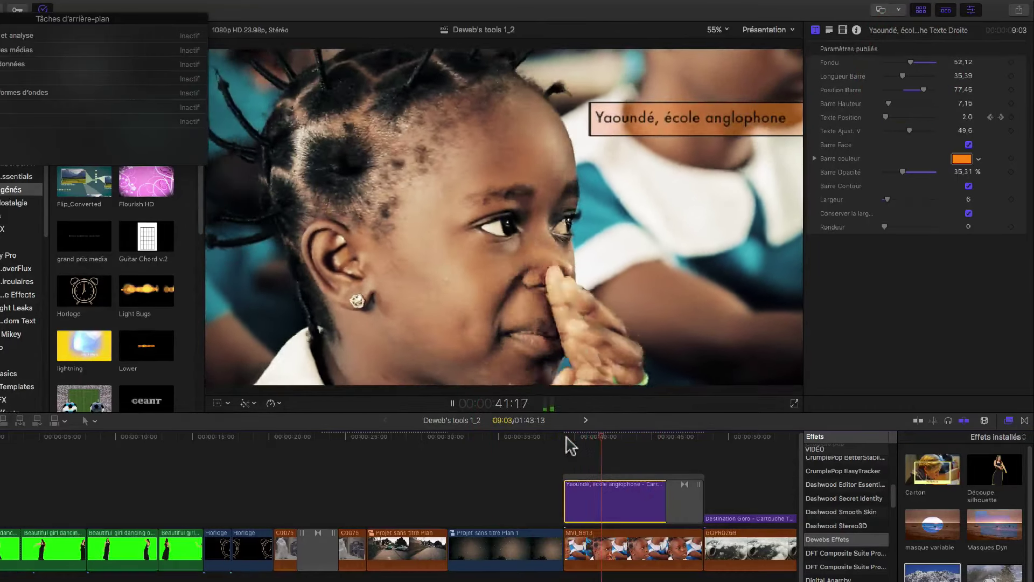
key("space")
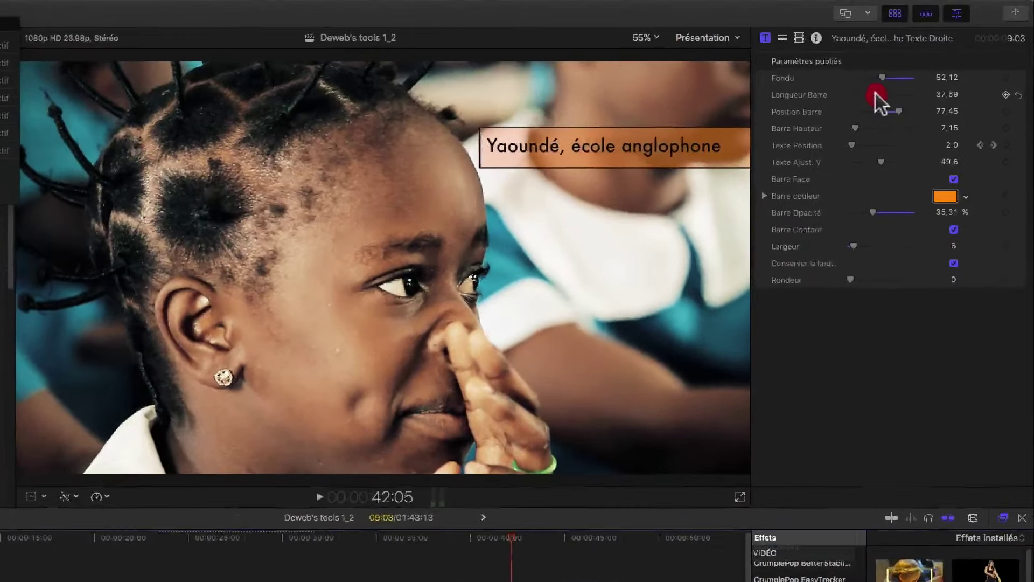
Step: Set the title's Longueur Barre to 34.24, Position Barre to 82.82 and Barre Hauteur to 5.56
left_click_drag(903, 76, 875, 102)
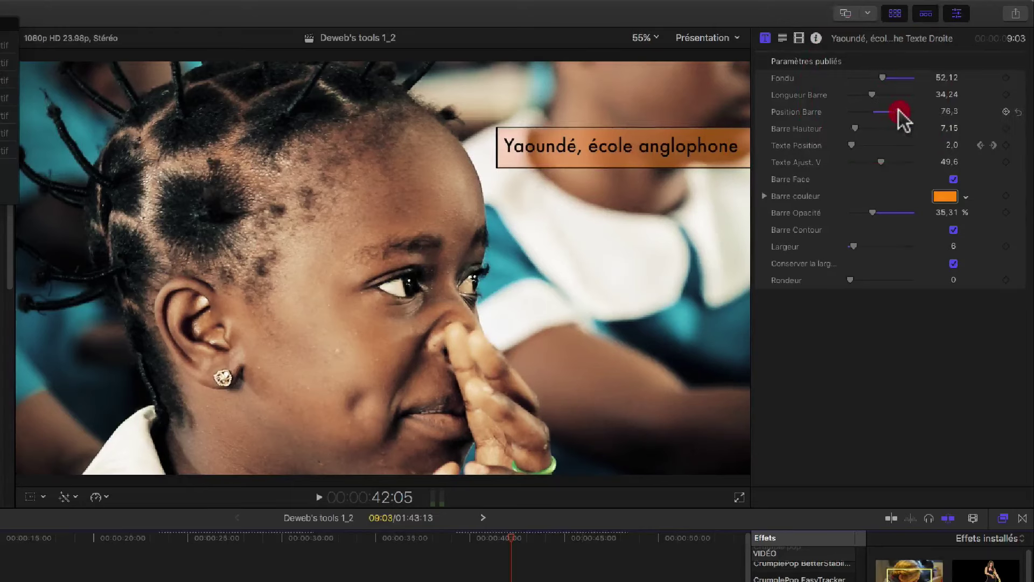
left_click_drag(898, 111, 854, 131)
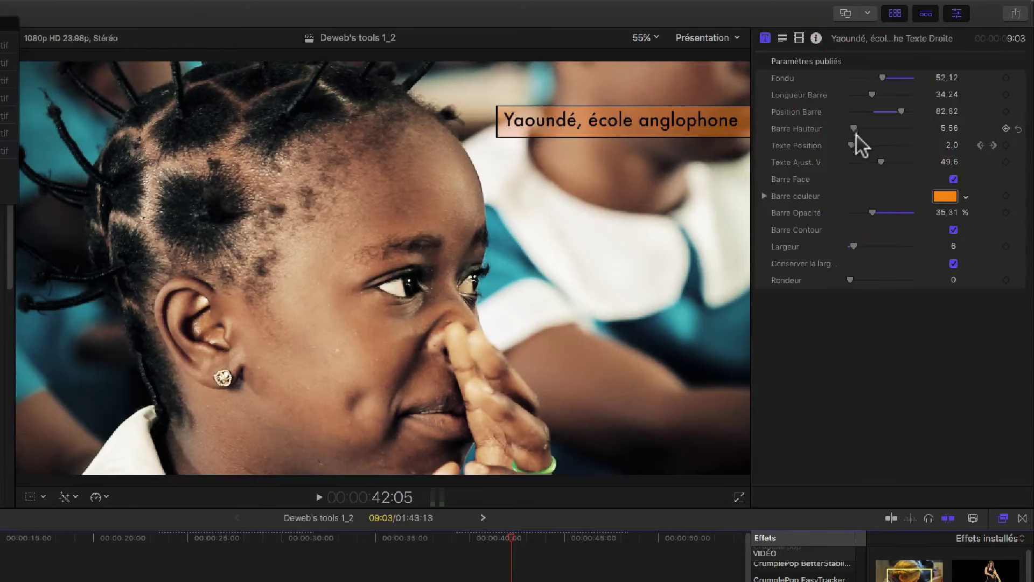
Step: Try Texte Position values of 10 and 80 on the title
left_click(948, 146)
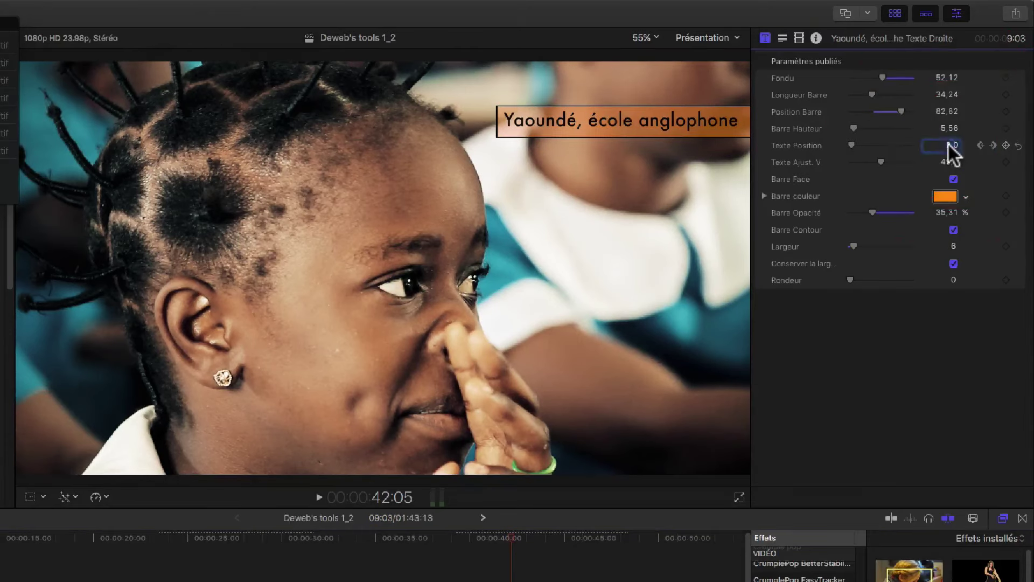
type("10")
key("Return")
type("80")
key("Return")
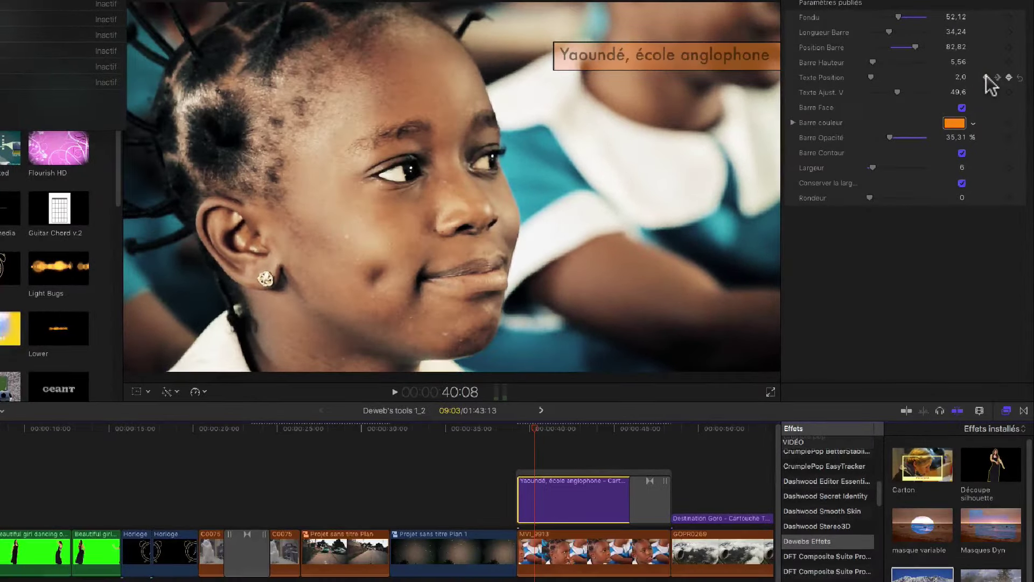
Step: Step back and forth between the title's Texte Position keyframes to compare their values
left_click(988, 77)
left_click(986, 77)
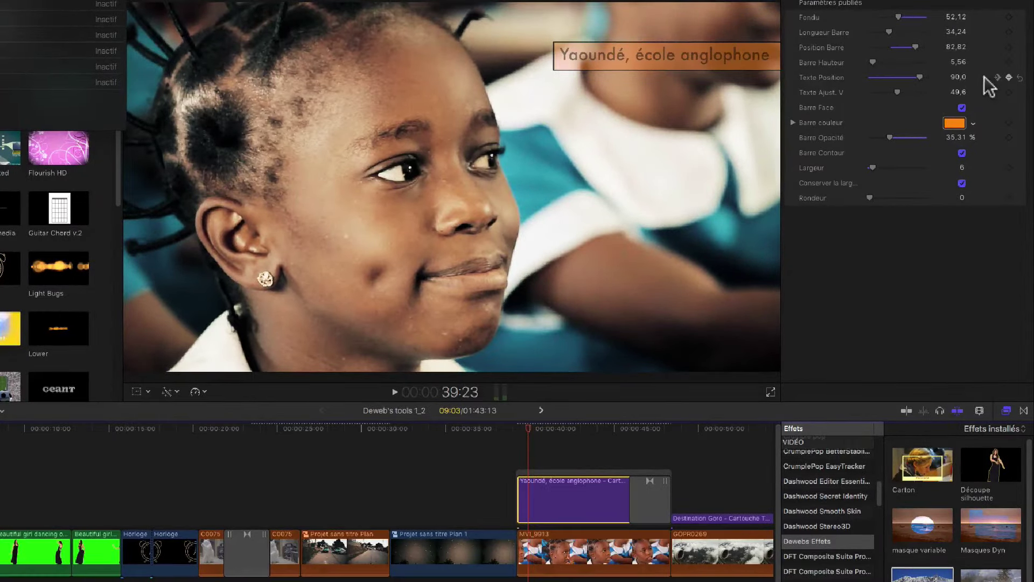
left_click(999, 77)
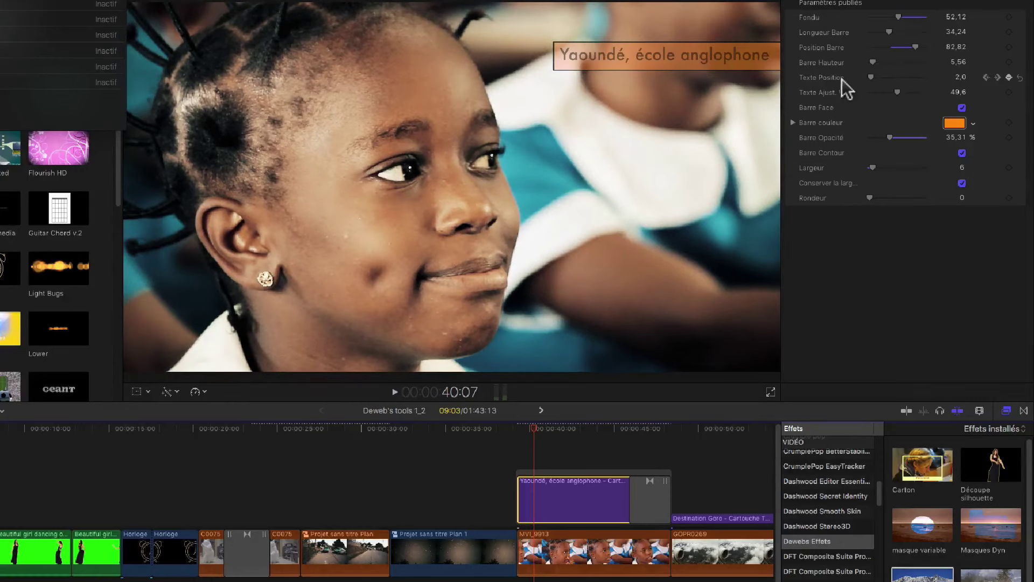
Step: Set the title's Fondu to 22.49 and turn Barre Face off and on again to compare
left_click(882, 17)
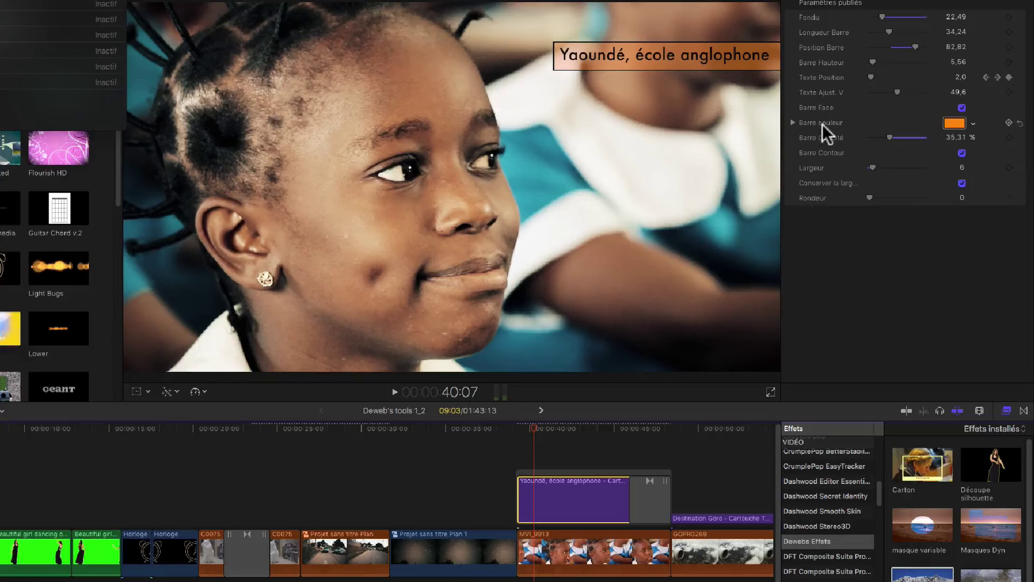
left_click(962, 108)
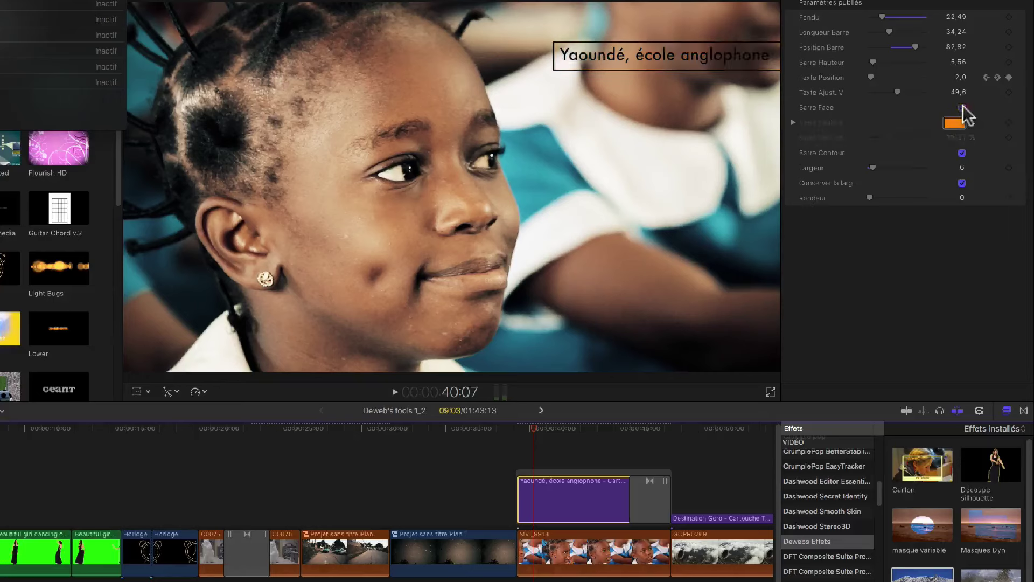
left_click(962, 107)
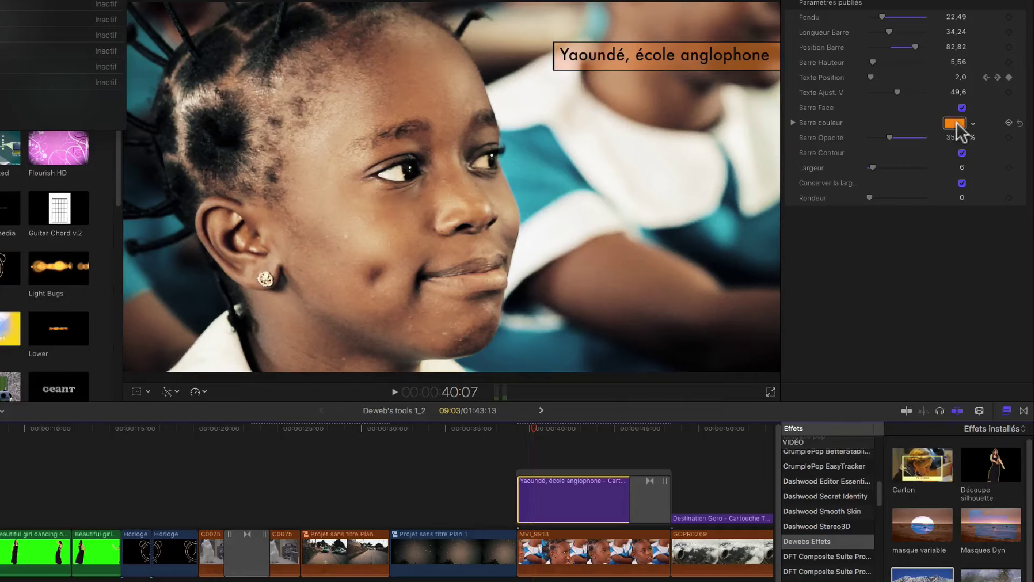
Step: Change the title's bar colour to light orange and set Barre Opacité to 65.52 %
left_click(954, 123)
left_click(757, 513)
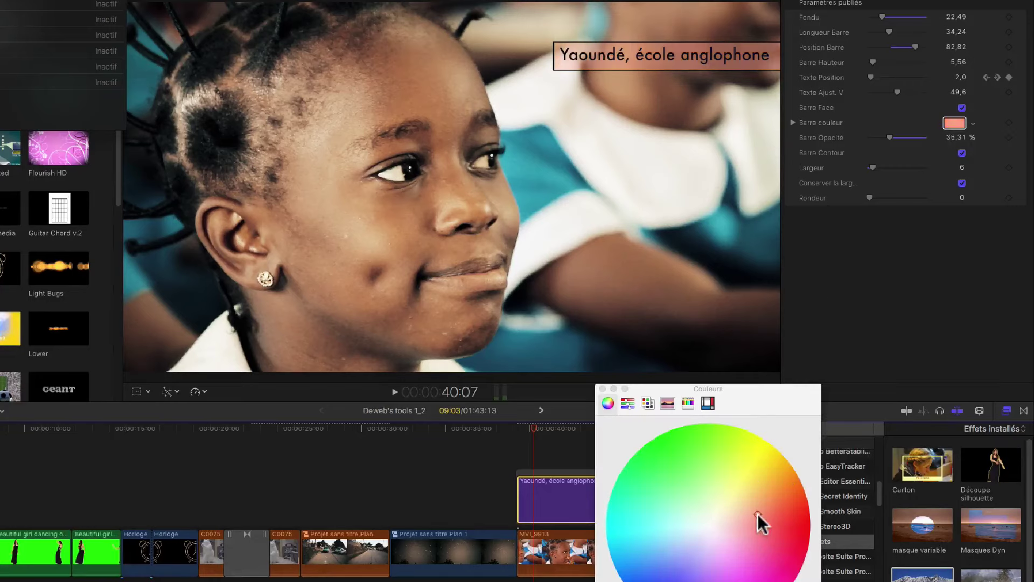
left_click(910, 138)
left_click_drag(907, 138, 904, 138)
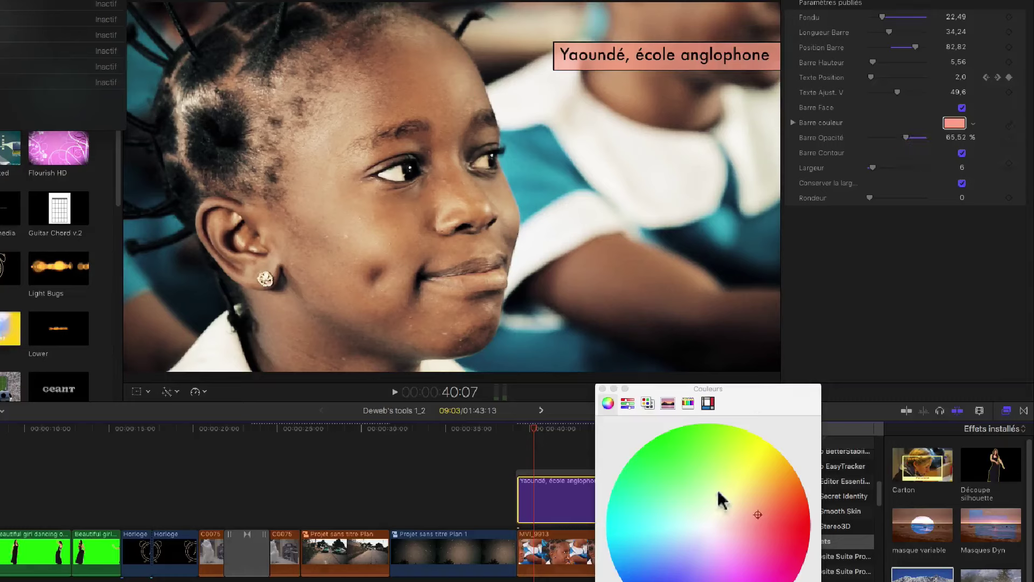
left_click(771, 493)
Step: Compare the title with and without Barre Contour, set the outline's Largeur to 15 and disable its width preservation
left_click(961, 153)
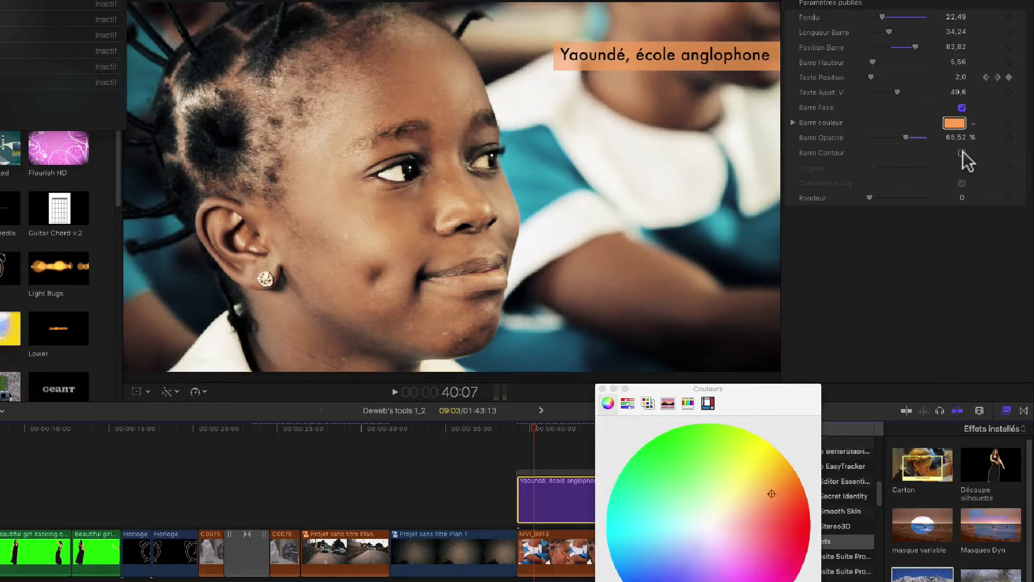
left_click(962, 154)
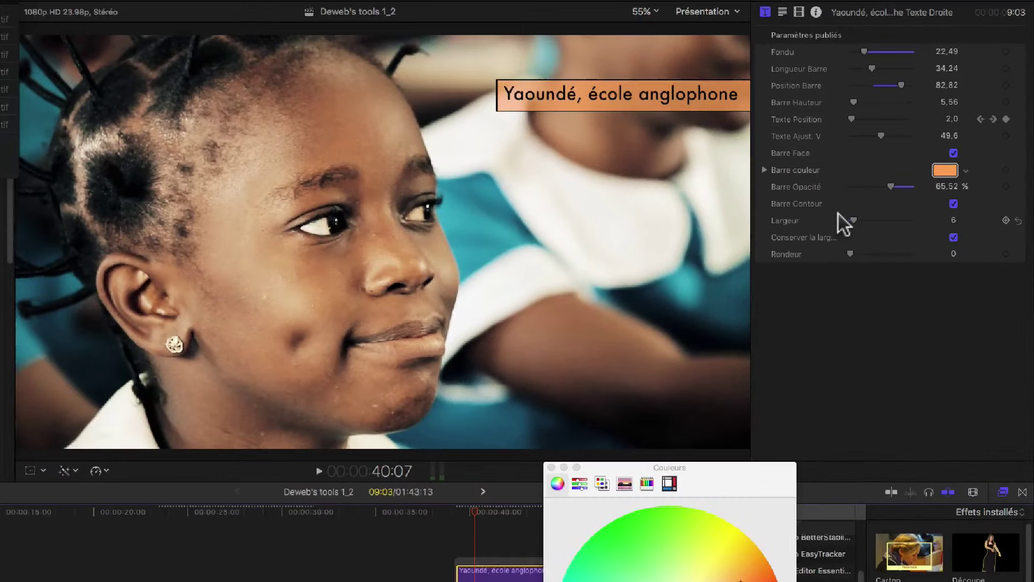
left_click_drag(850, 219, 858, 218)
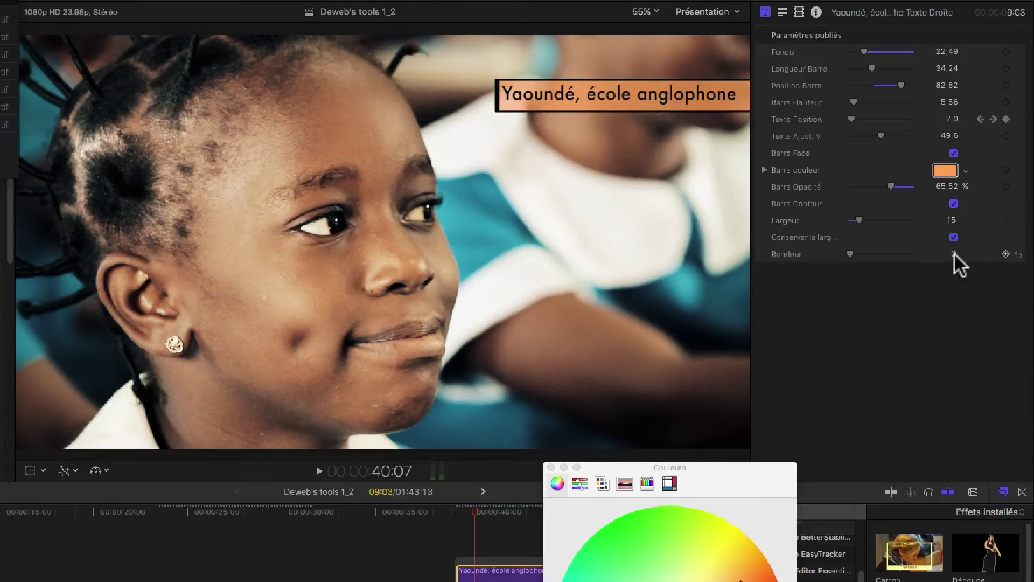
left_click(953, 238)
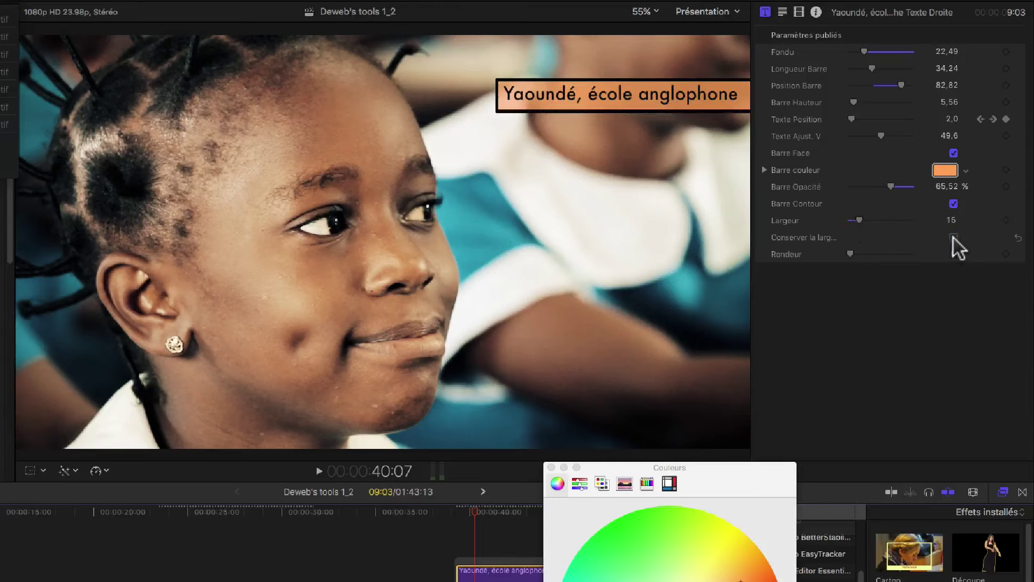
left_click(954, 238)
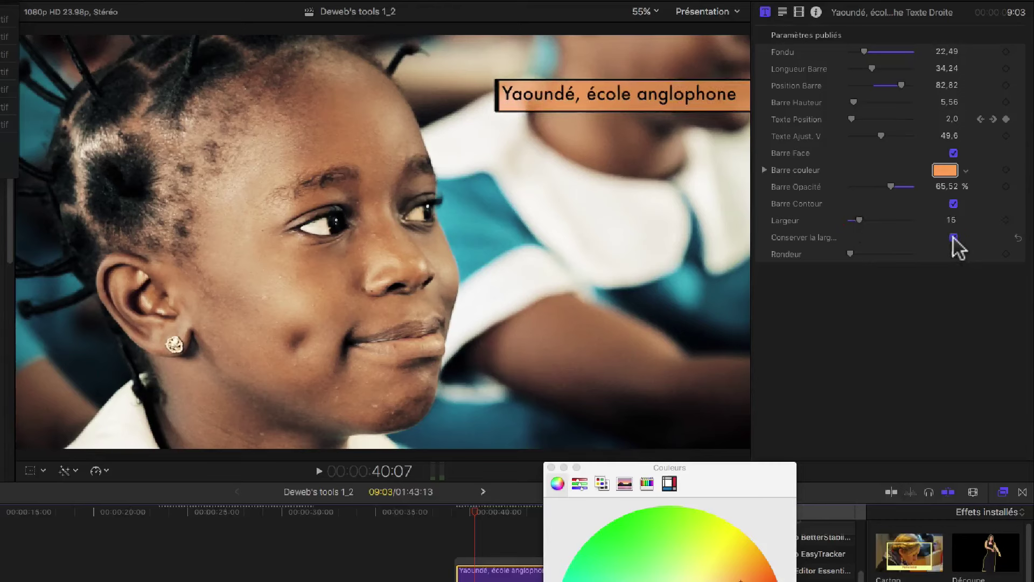
left_click(953, 238)
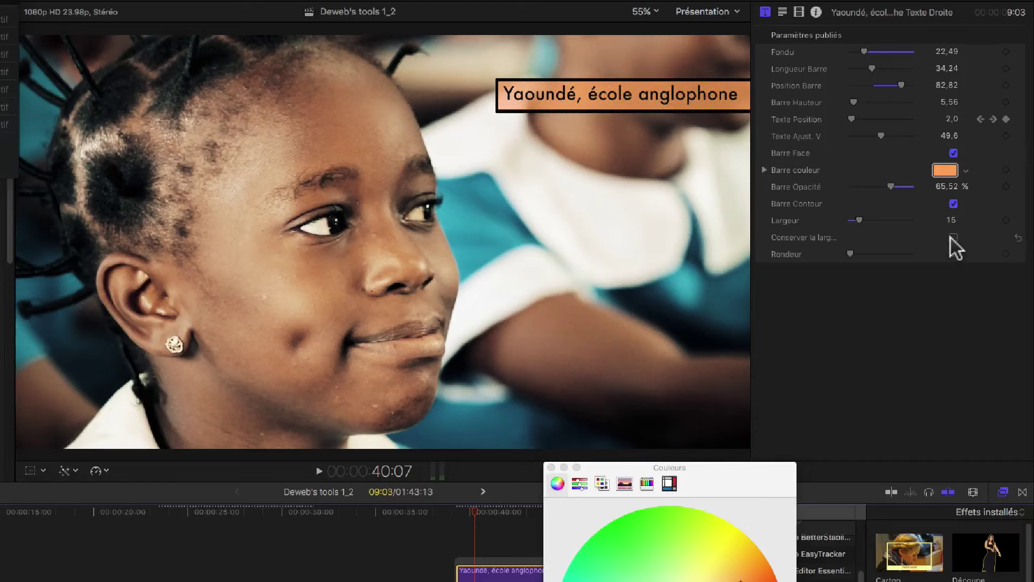
Step: Set the face colour of the "Yaoundé, école anglophone" text to red
left_click(782, 12)
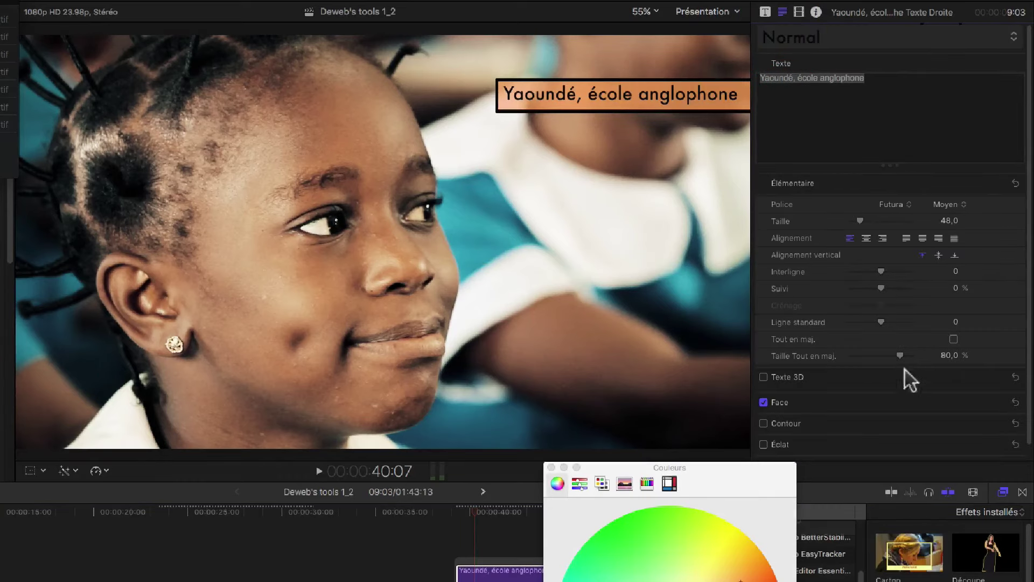
left_click(991, 401)
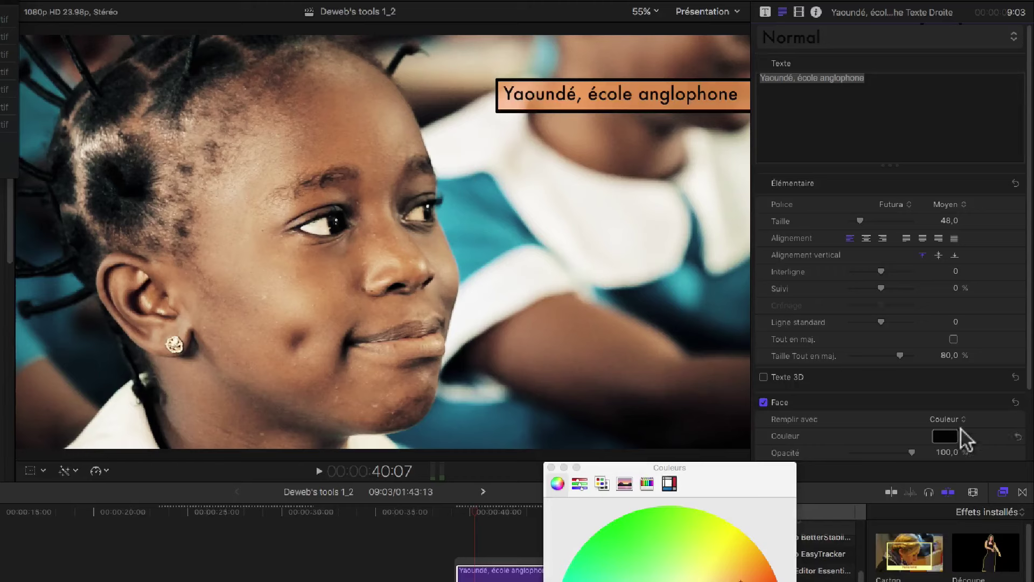
left_click(945, 435)
left_click_drag(937, 482, 929, 456)
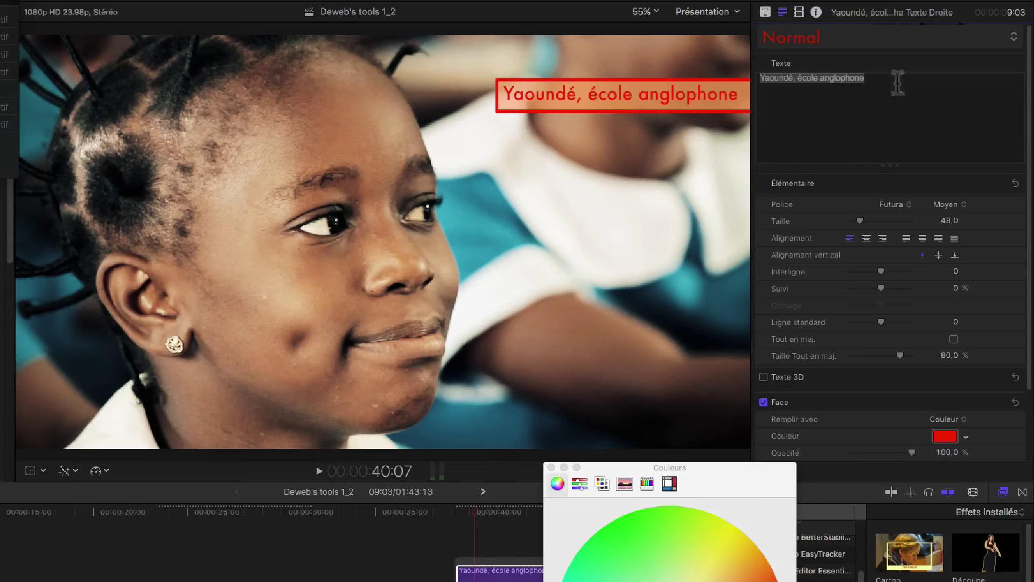
Step: Try the Rondeur setting in the title's published parameters and close the Couleurs window
left_click(764, 12)
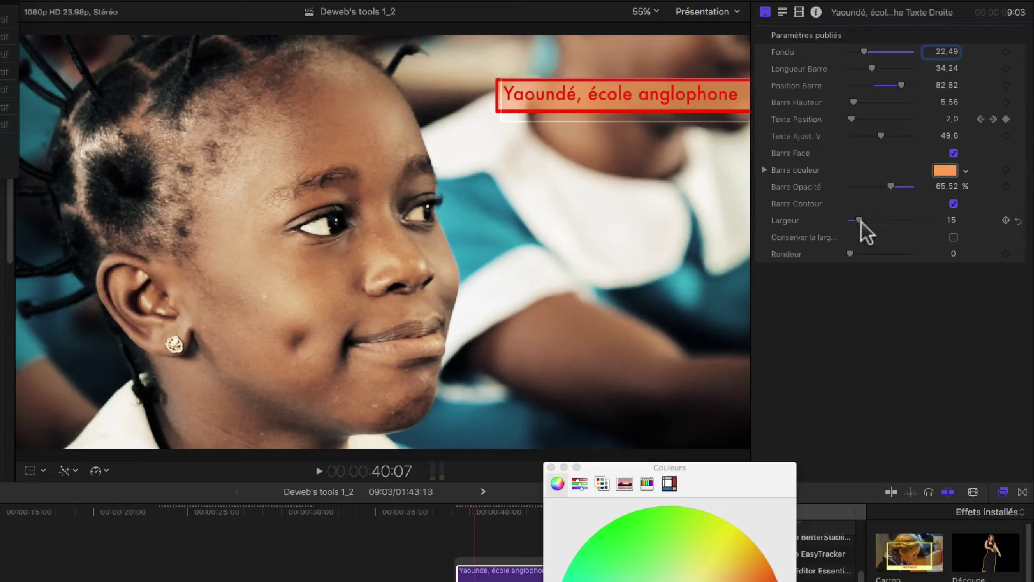
left_click_drag(848, 253, 826, 254)
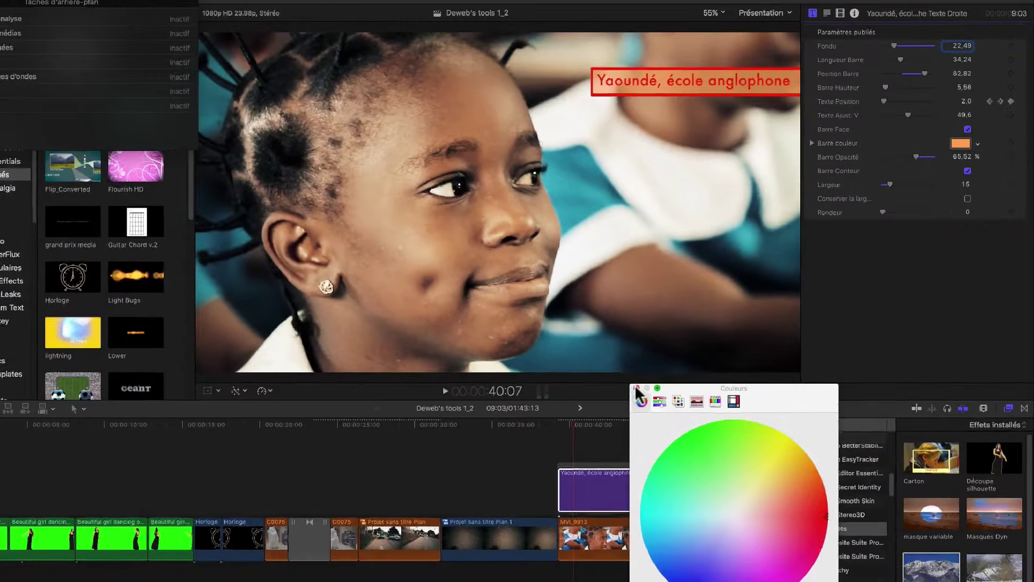
left_click(555, 463)
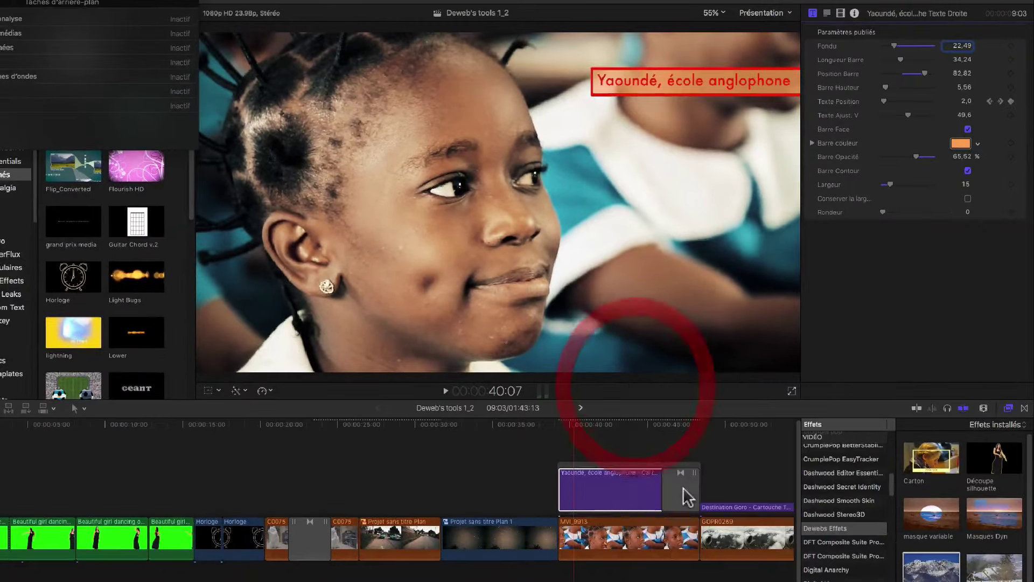
Step: Play the "Destination Goro" title from its beginning to review its animation
left_click(708, 422)
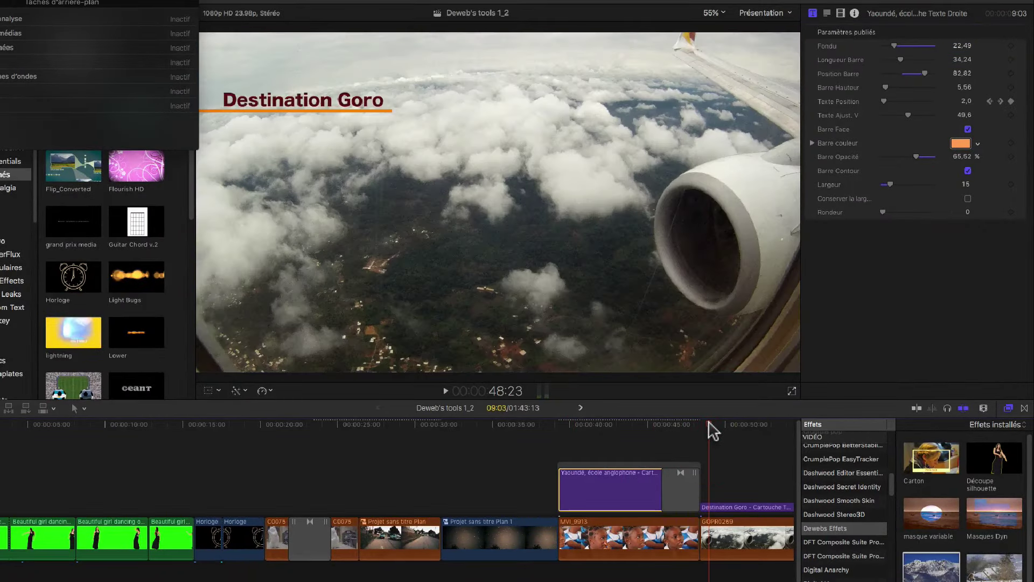
left_click(706, 423)
key("space")
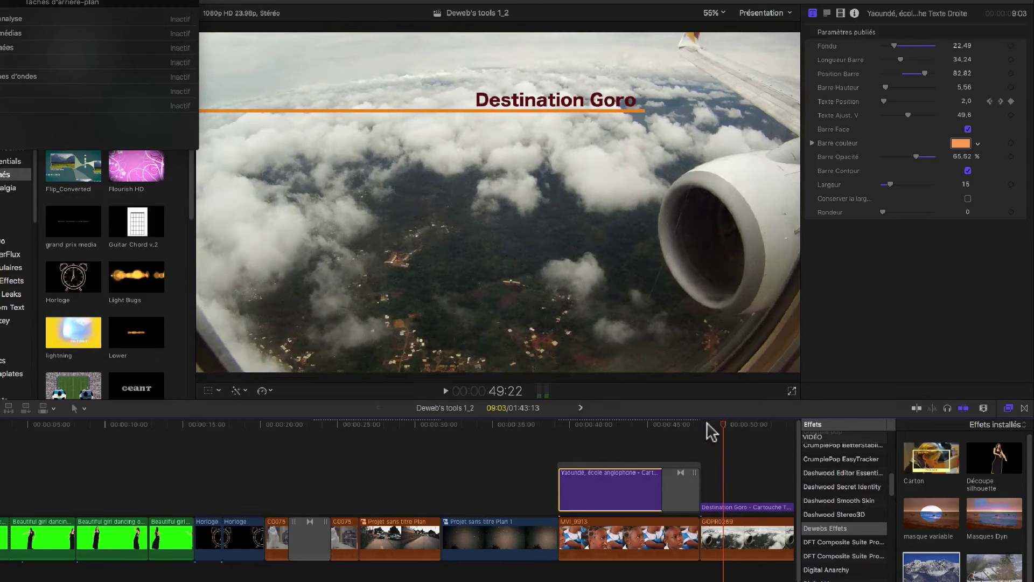
left_click(706, 422)
key("space")
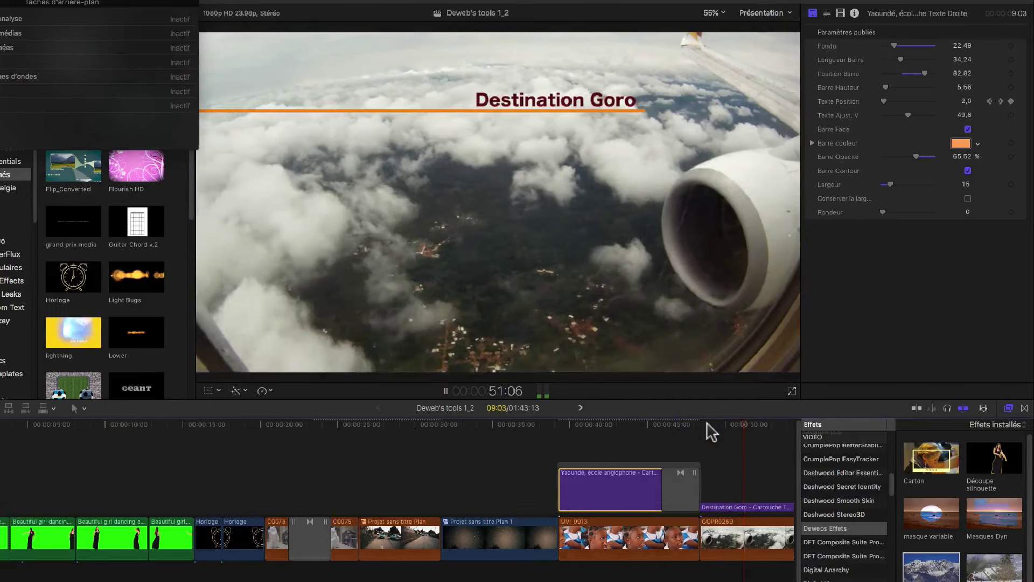
key("space")
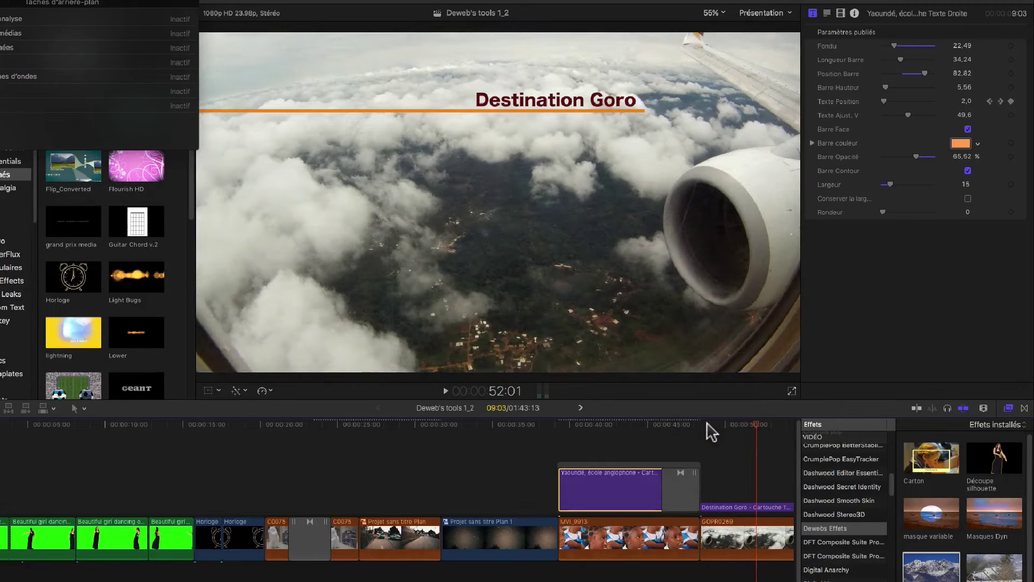
Step: Set Texte Ajust. V to 70 on the "Yaoundé, école anglophone" title
left_click(959, 115)
type("70")
key("Return")
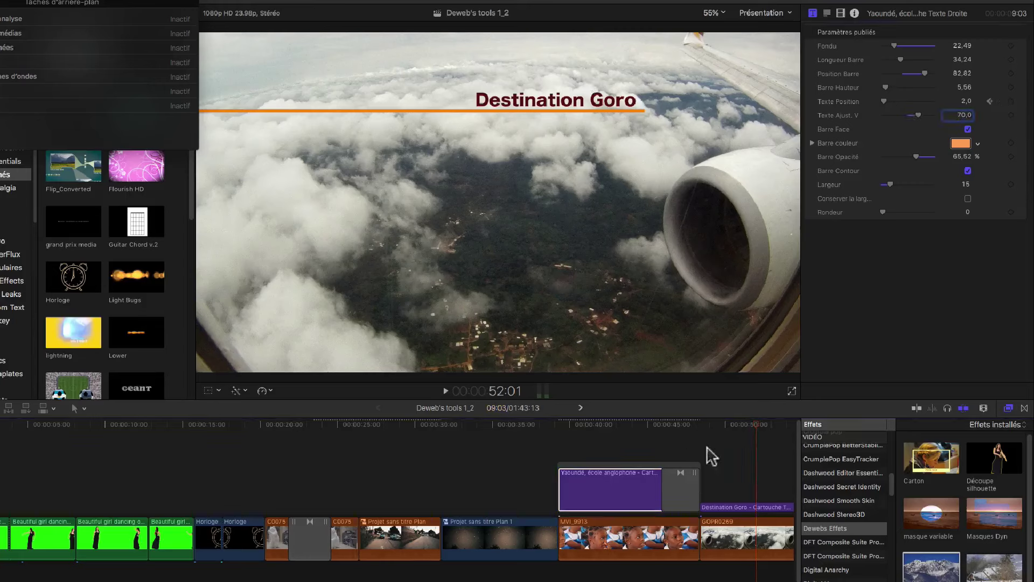
Step: Set Texte Ajust. V to 20 on the "Destination Goro" title so the text sits below the bar
left_click(739, 507)
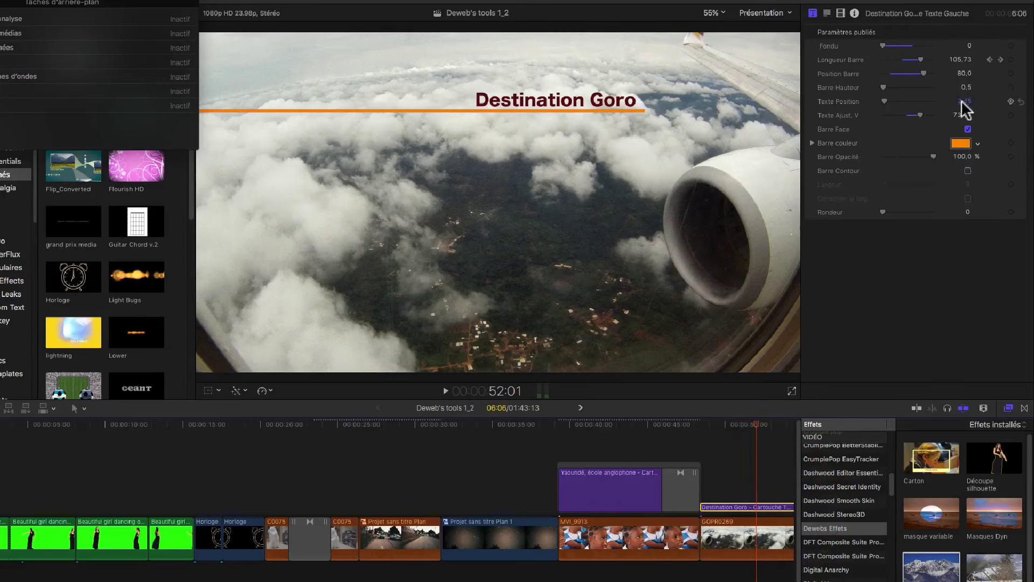
left_click(959, 114)
type("20")
key("Return")
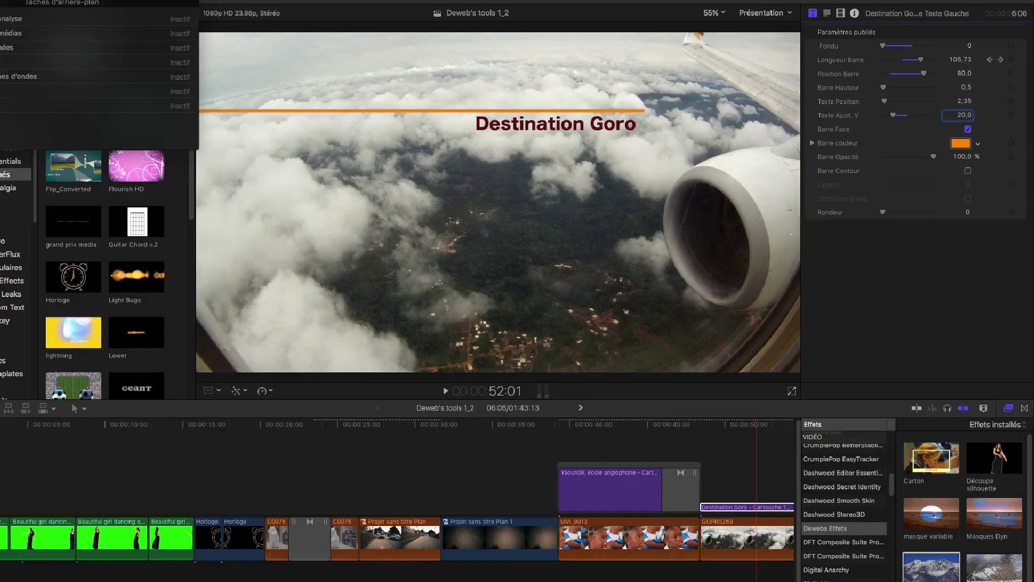
Step: Play the start of the MVI_9719 clip and select its first subtitle, "Je suis effectivement chargé des aspects reboisement"
scroll(399, 511, "right", 10)
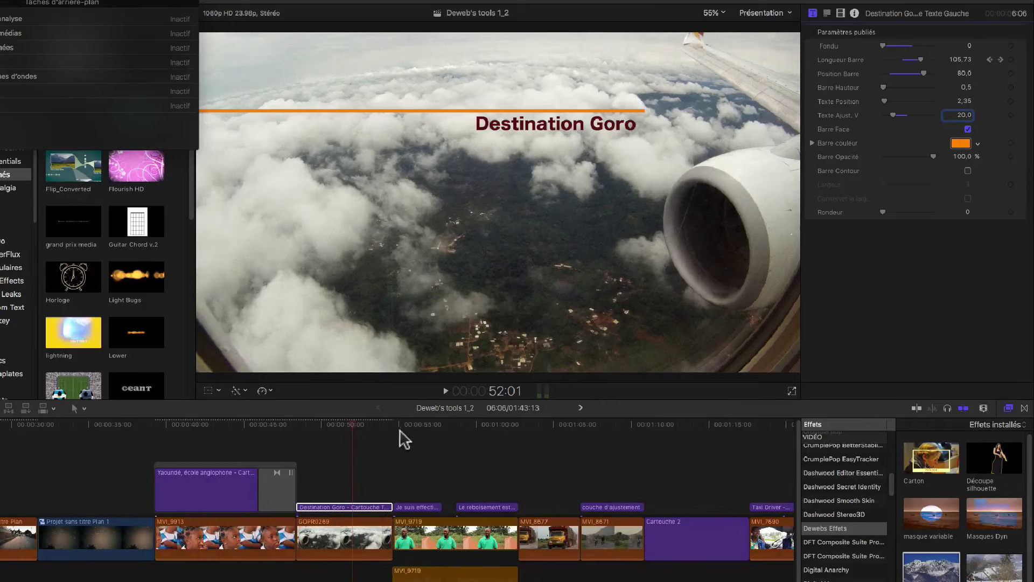
left_click(405, 425)
key("space")
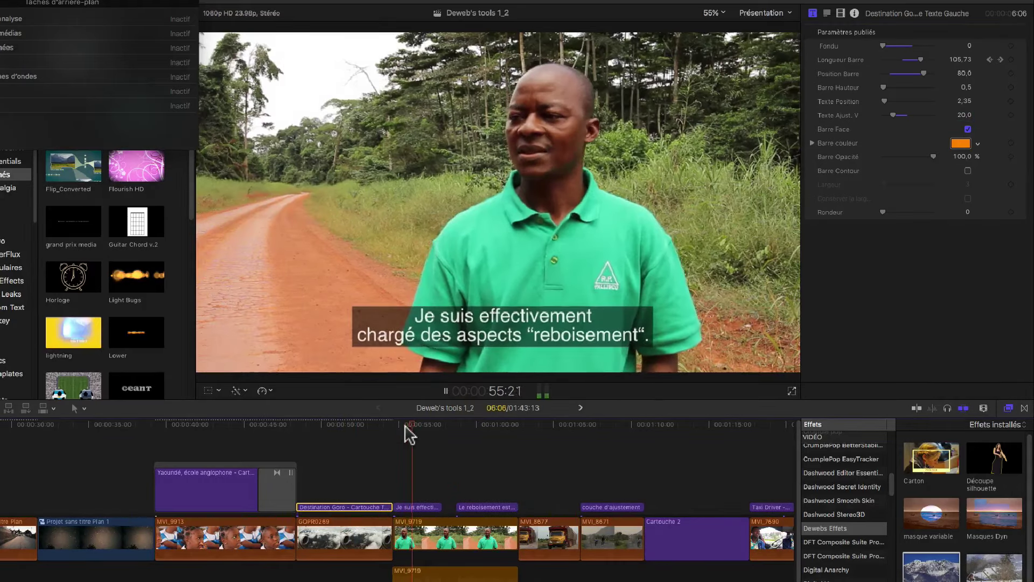
key("space")
left_click(420, 507)
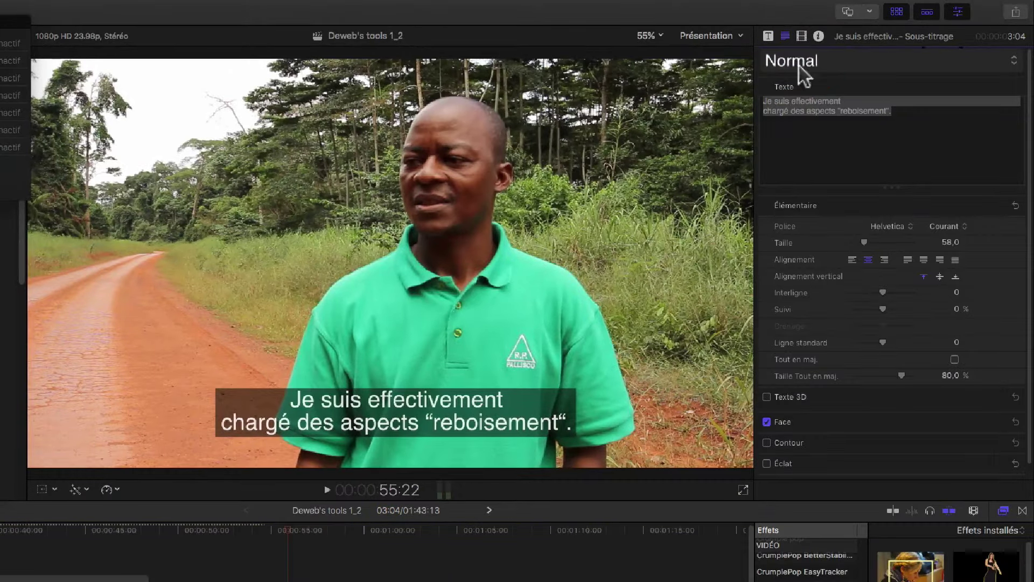
Step: Try extending the subtitle's second line with filler letters to test its background, and delete them again
left_click(910, 110)
type("jhjhjhjhjhj")
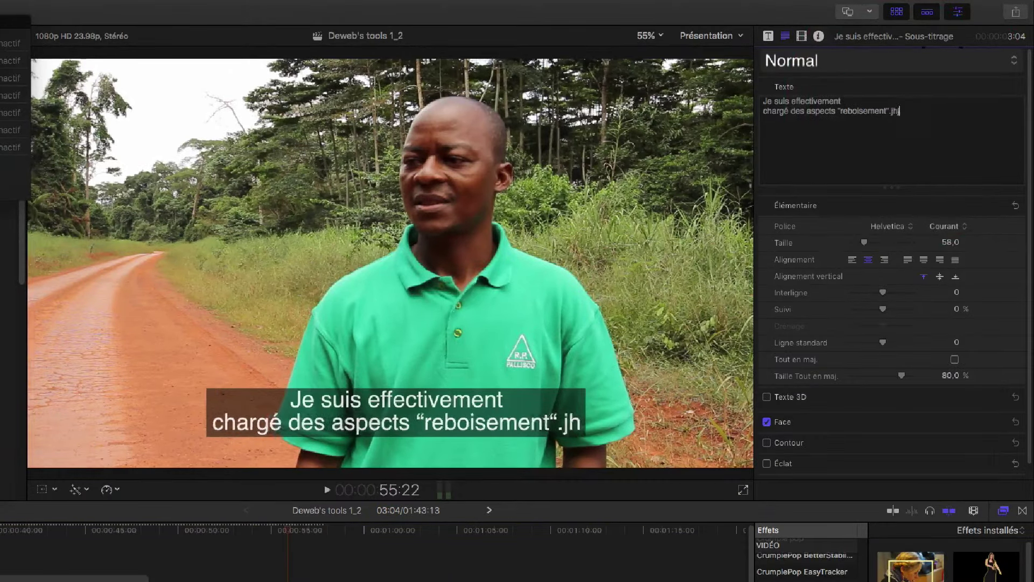
key("BackSpace")
key("BackSpace")
key("BackSpace")
key("BackSpace")
key("BackSpace")
key("BackSpace")
key("BackSpace")
key("BackSpace")
key("BackSpace")
key("BackSpace")
key("BackSpace")
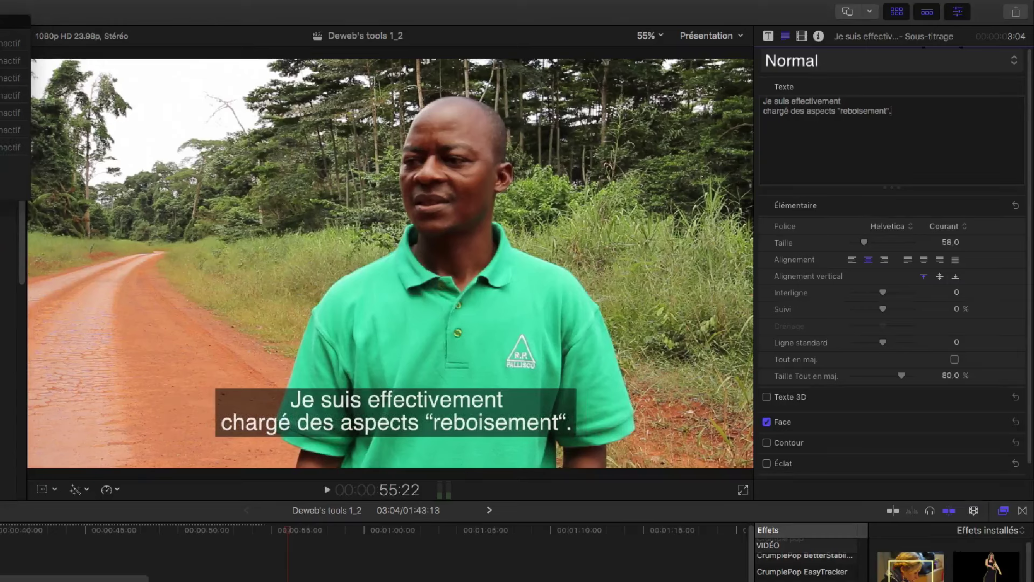
Step: Set the subtitle background's Longueur to 26 and hauteur to 12, and try its left and right margin settings
left_click(768, 36)
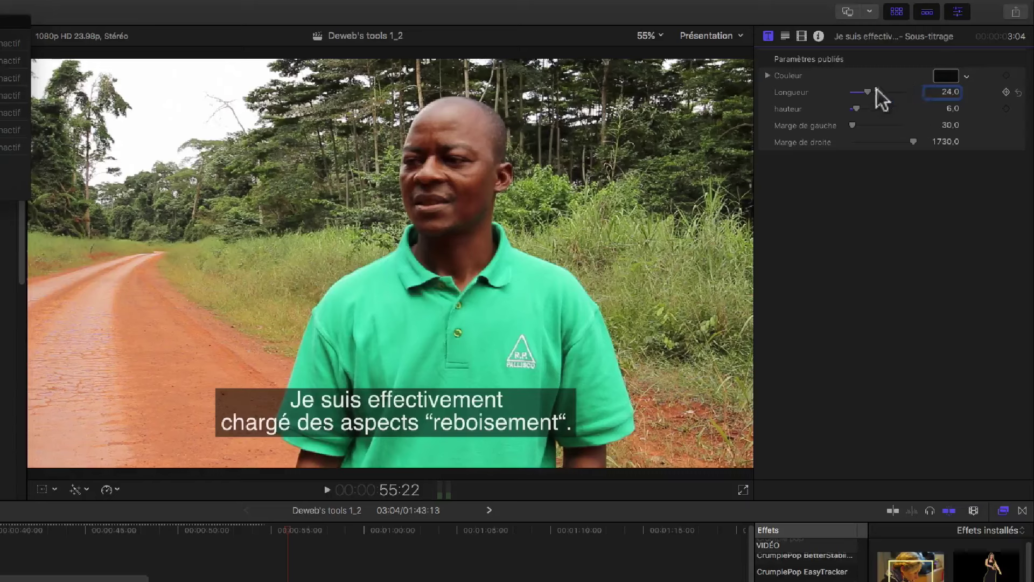
left_click_drag(869, 90, 850, 124)
left_click(861, 110)
left_click(862, 106)
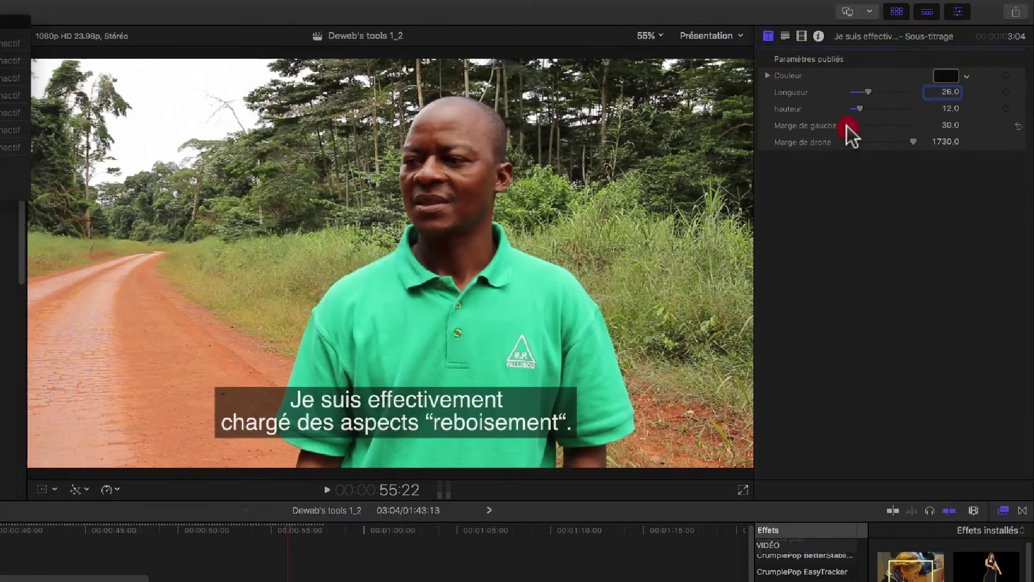
left_click_drag(914, 141, 920, 141)
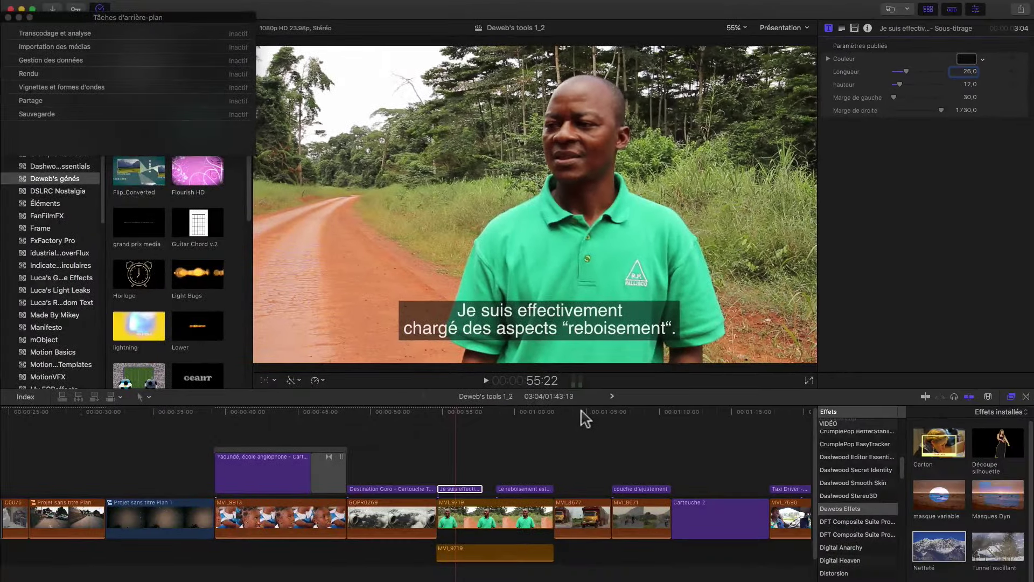
Step: Play the Cartouche 2 generator from its beginning to review its animated colours and sizes
left_click(576, 411)
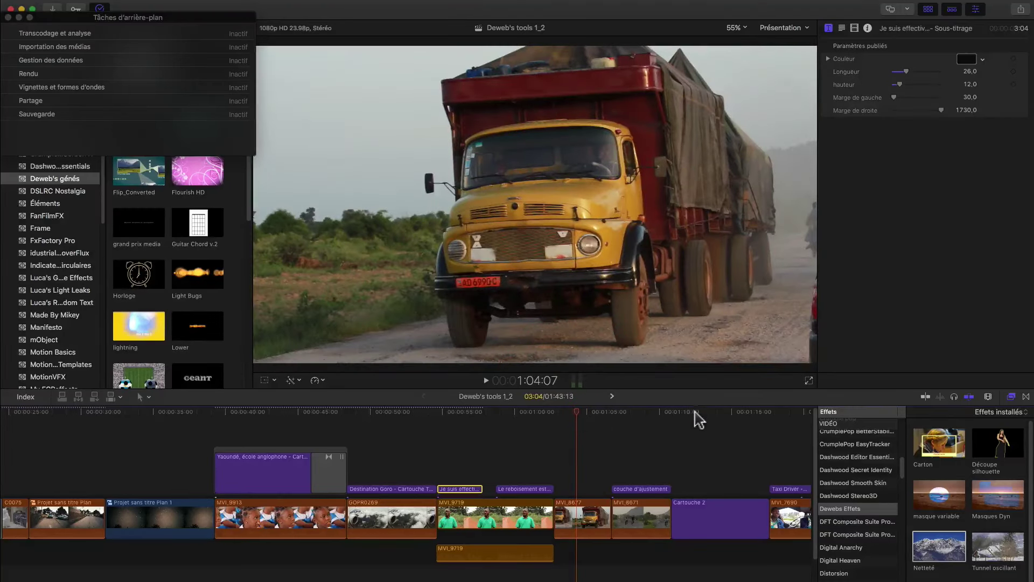
left_click(695, 412)
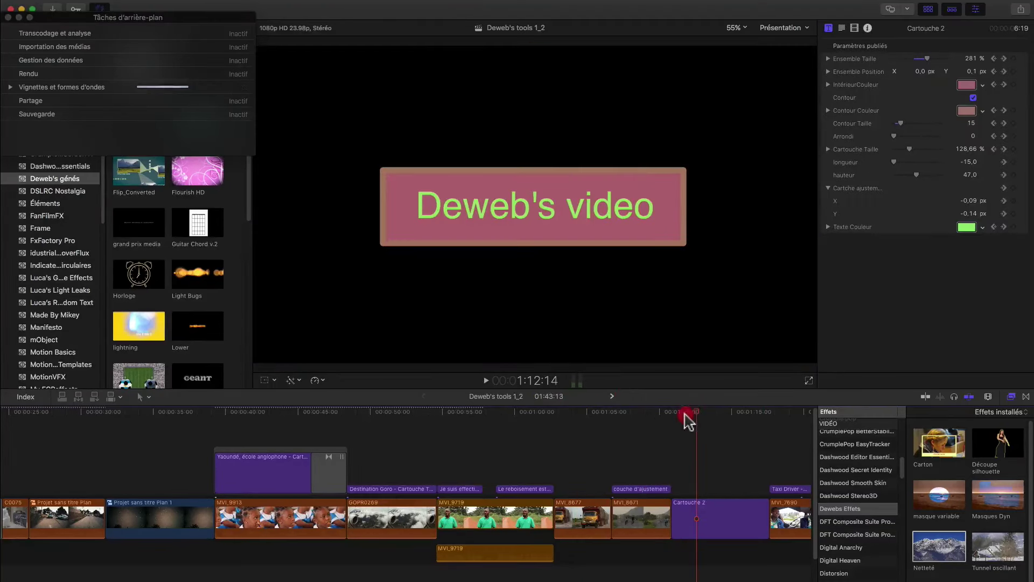
left_click(677, 412)
key("space")
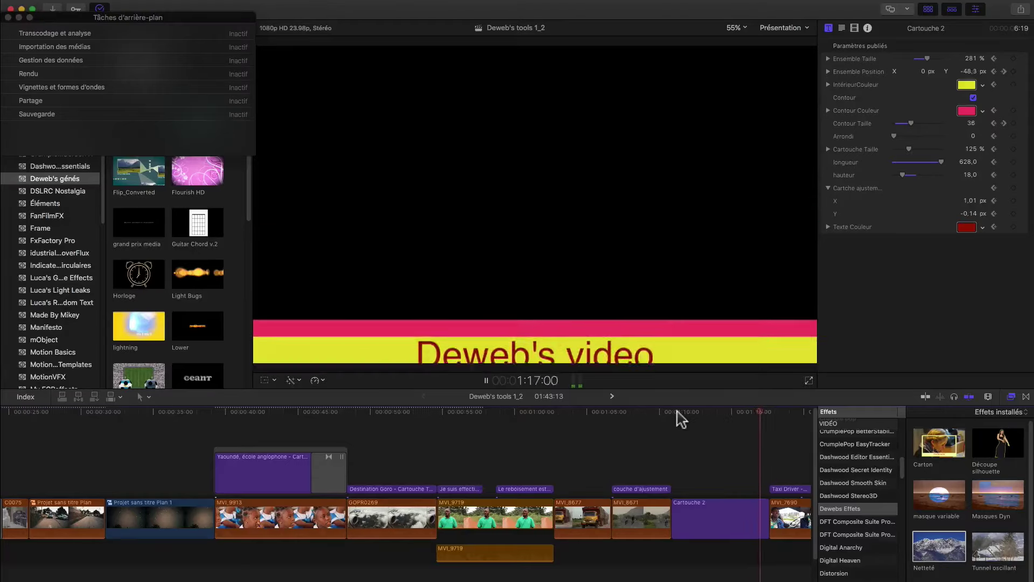
Step: Go back to the opening of the Cartouche 2 generator at about 1:12:03 and compare its video properties with its published parameters
left_click(678, 413)
key("space")
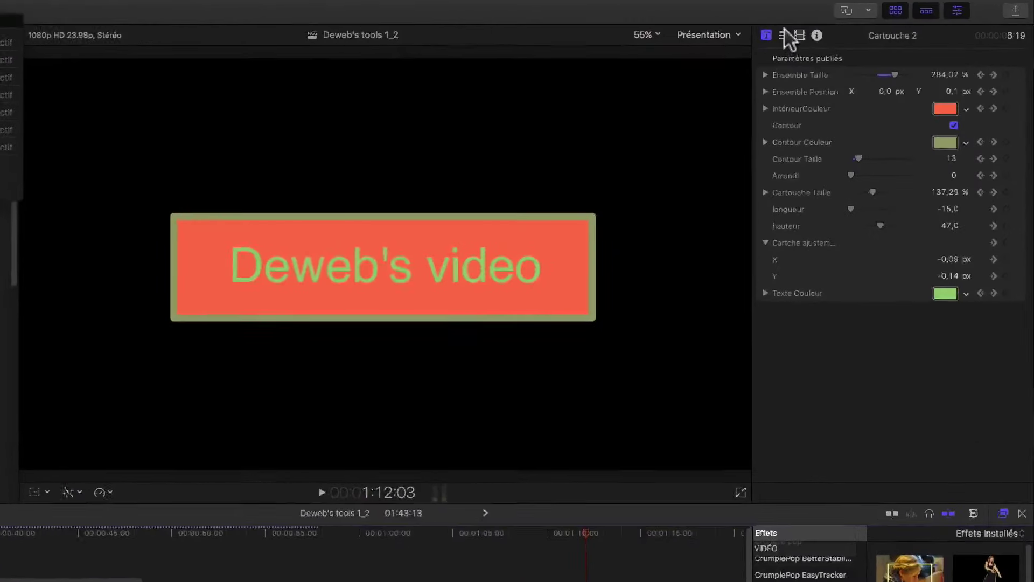
left_click(800, 36)
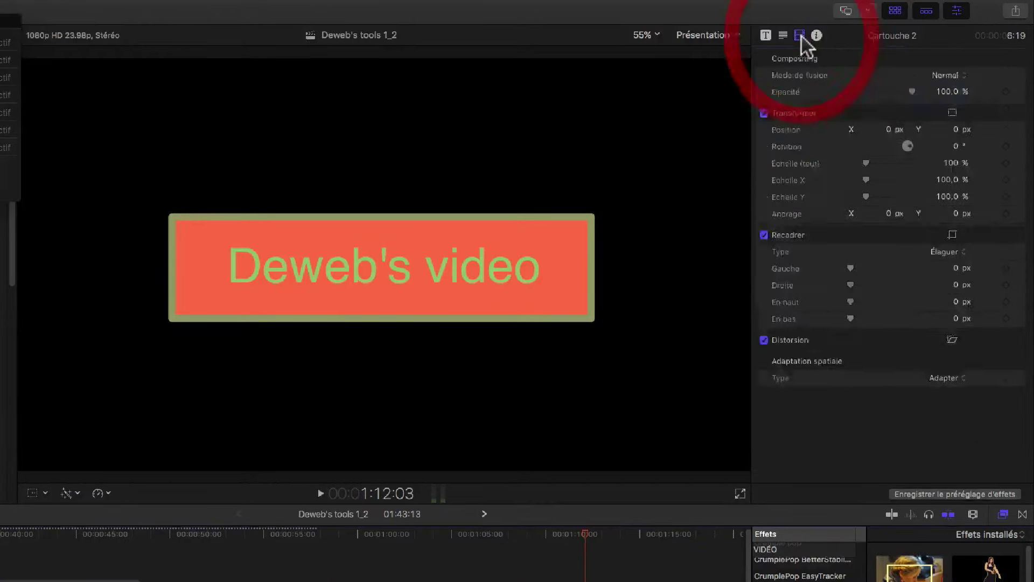
left_click(766, 35)
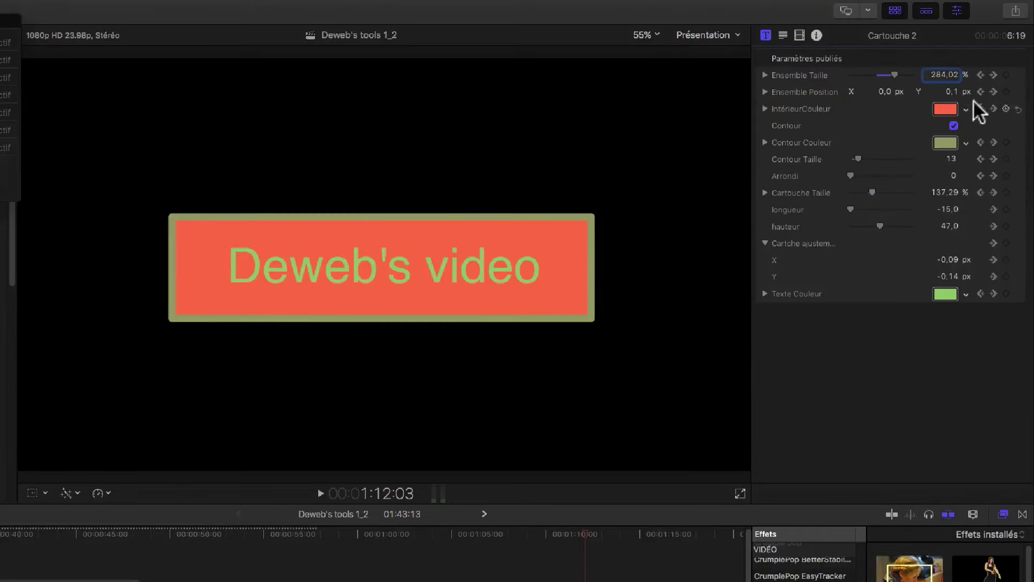
Step: At Cartouche 2's previous keyframe, 1:11:19, set Ensemble Taille to 286 % and the interior colour to bright yellow
left_click(981, 75)
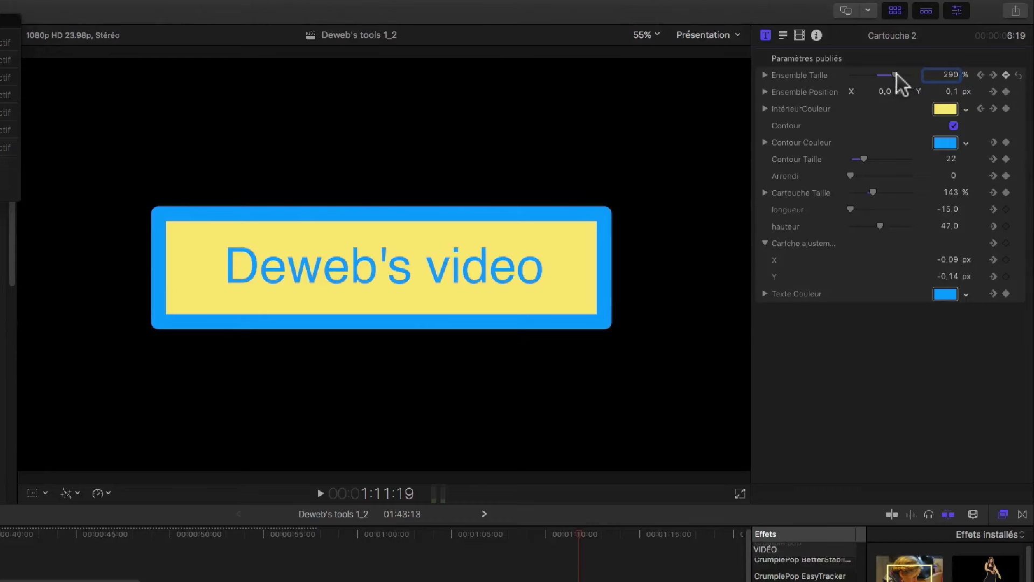
left_click_drag(896, 75, 888, 97)
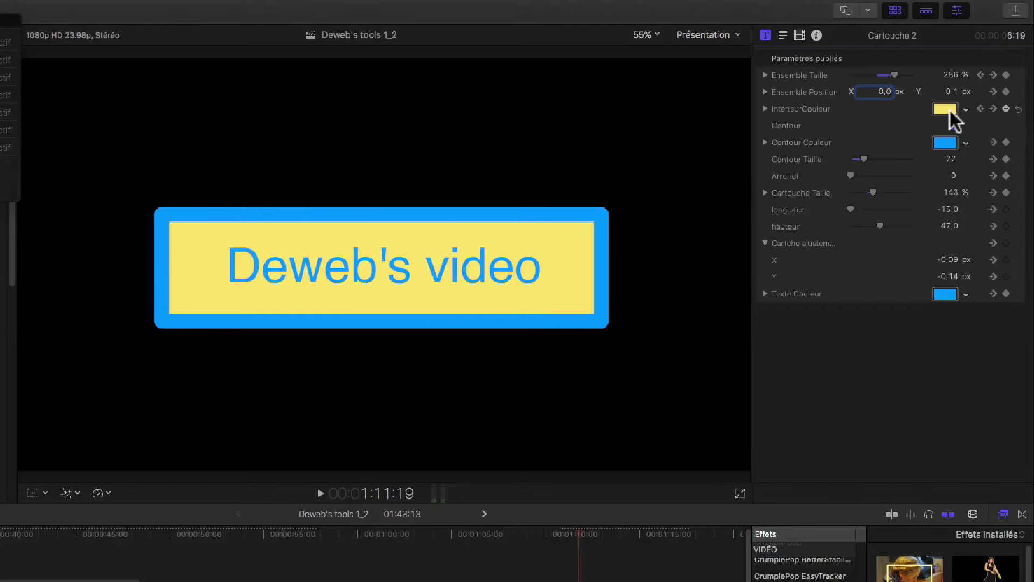
left_click_drag(966, 109, 925, 143)
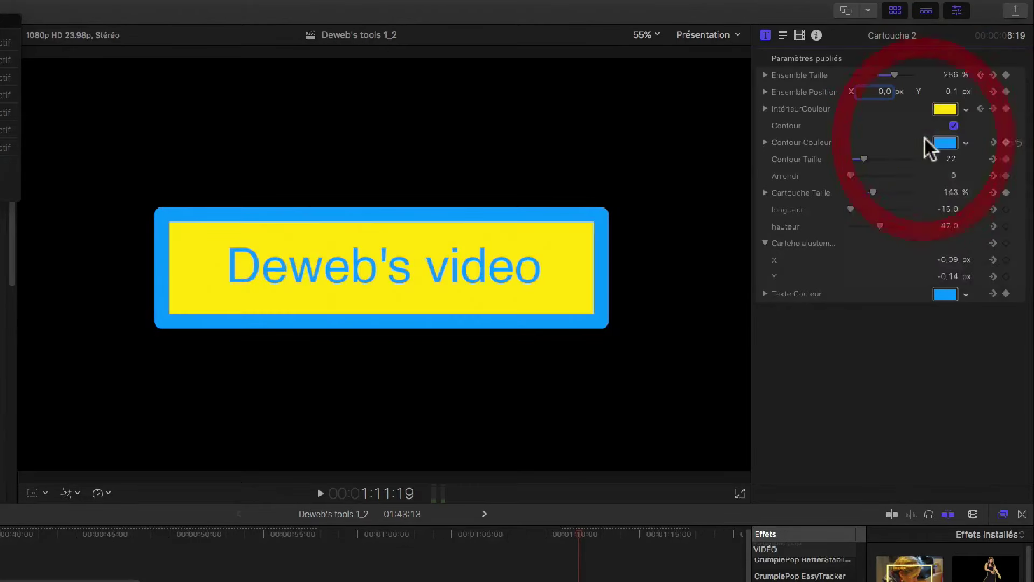
Step: Turn the Contour of Cartouche 2 off and on again, and set Contour Taille to 15 and Arrondi to 10
left_click(953, 126)
left_click(953, 126)
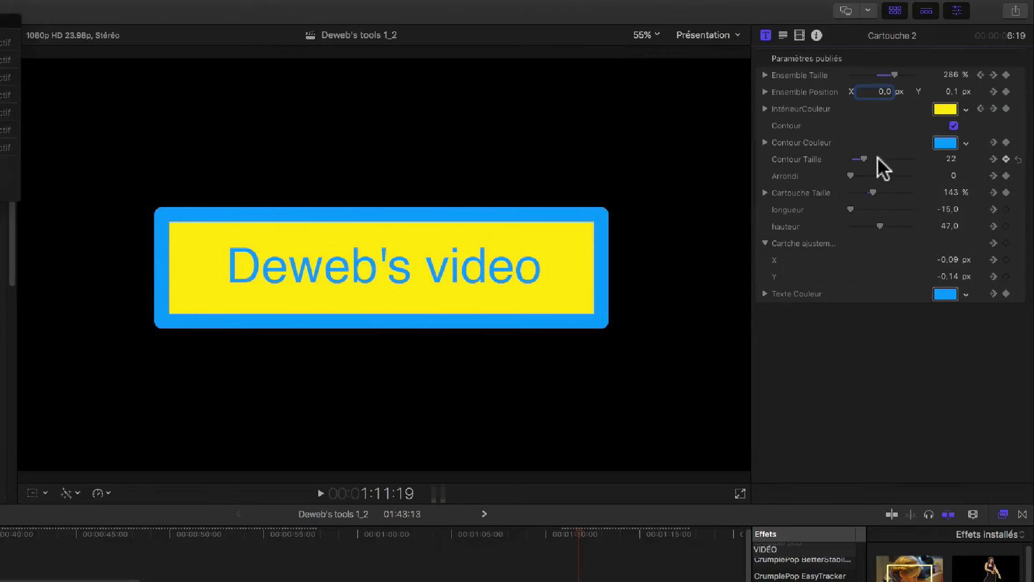
mouse_move(864, 159)
left_mouse_down()
mouse_move(854, 174)
mouse_move(863, 174)
left_mouse_up()
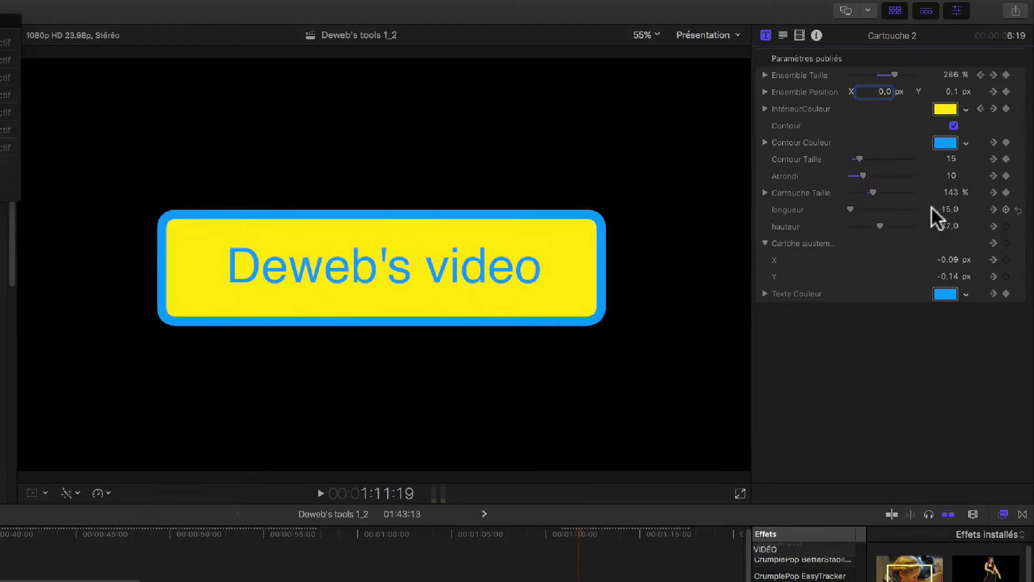
Step: Set Cartouche Taille to 142 %, longueur to -14, hauteur to 50, and the cartouche adjustment to X -0,15 px and Y -0,2 px
left_click(951, 192)
left_click_drag(950, 195, 951, 275)
left_click(944, 208)
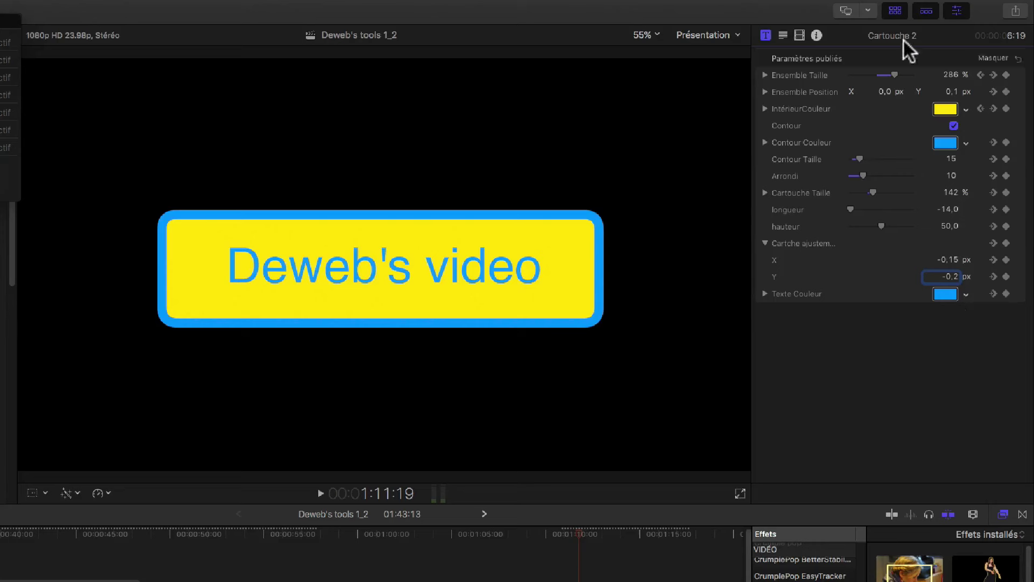
Step: Change the text colour of Cartouche 2 to a medium blue and play the generator to preview it
left_click(790, 34)
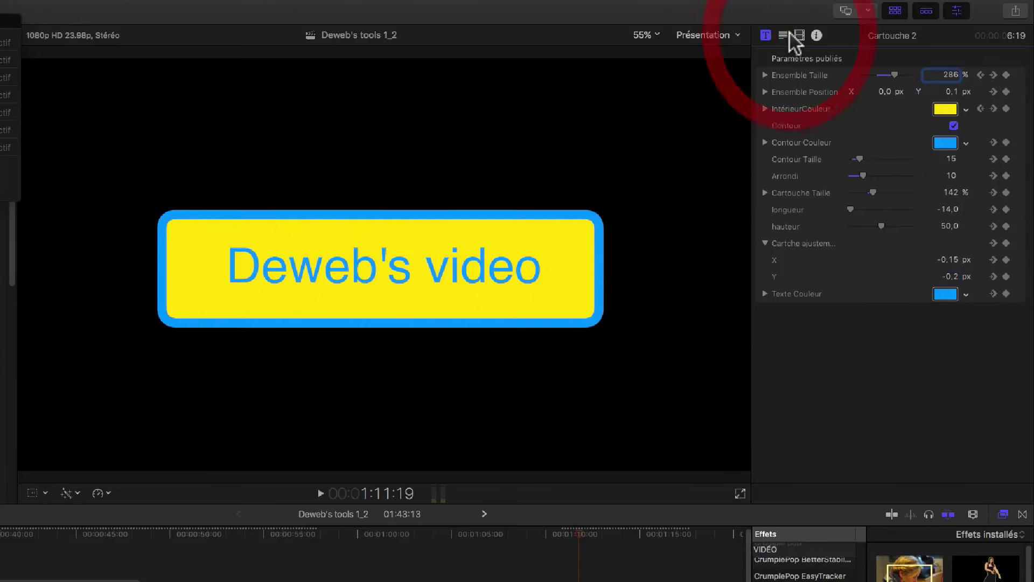
left_click(966, 295)
left_click(947, 309)
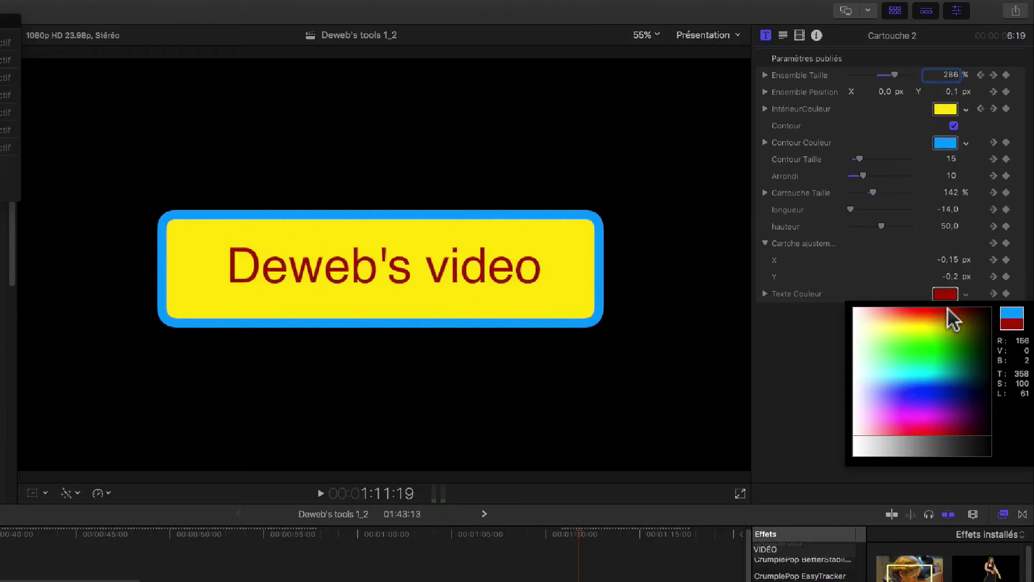
left_click_drag(950, 319, 907, 386)
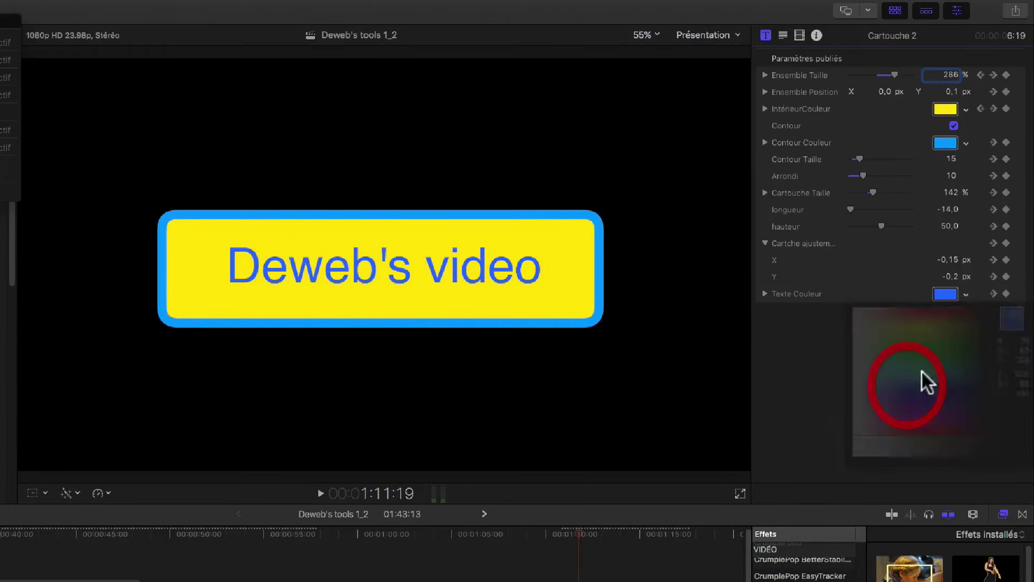
key("space")
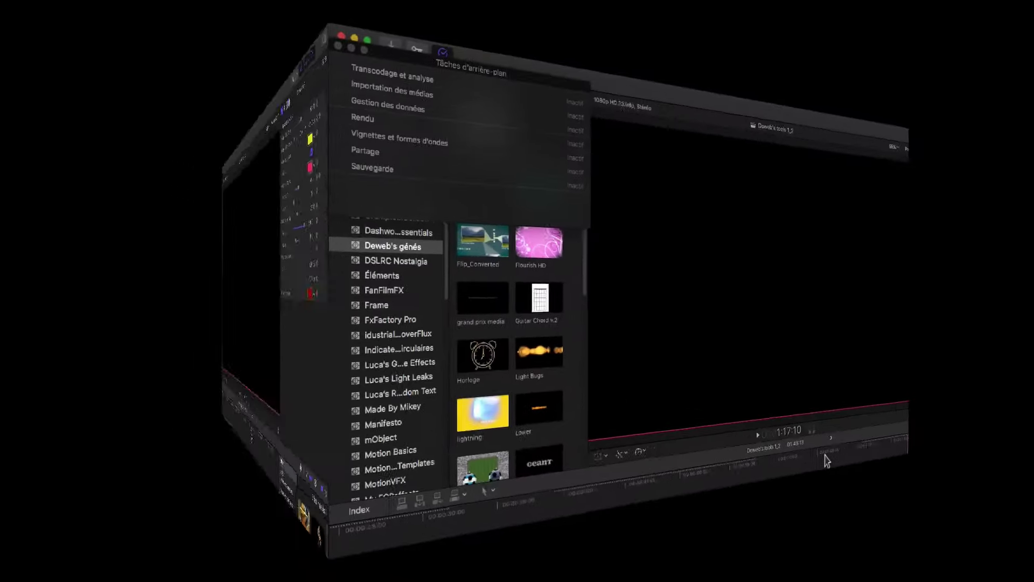
Step: Place a couche d'ajustement title above the MVI_8677 truck clip and put the playhead at 1:04:03
left_click(809, 558)
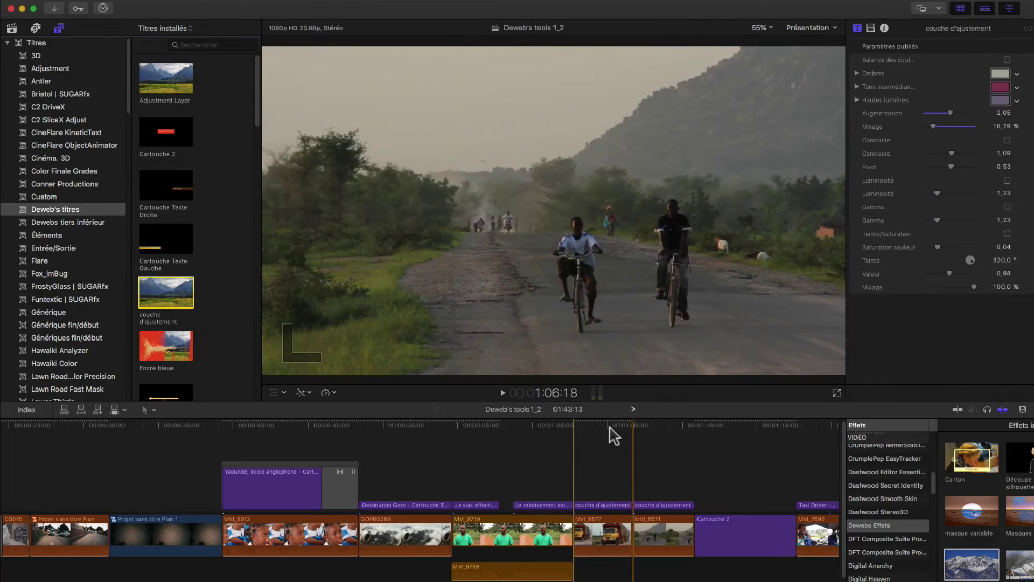
left_click_drag(592, 429, 594, 430)
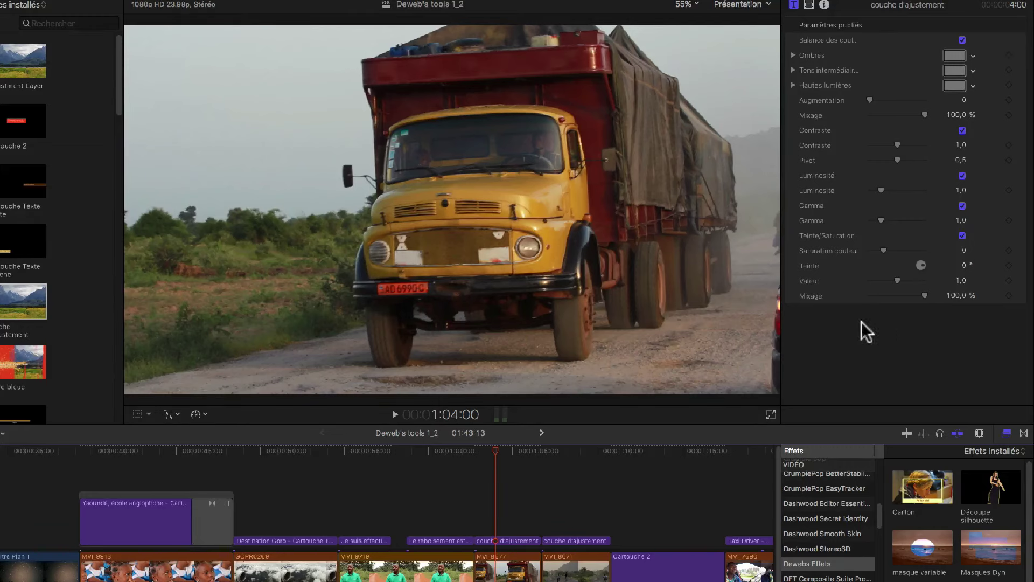
left_click_drag(496, 447, 497, 450)
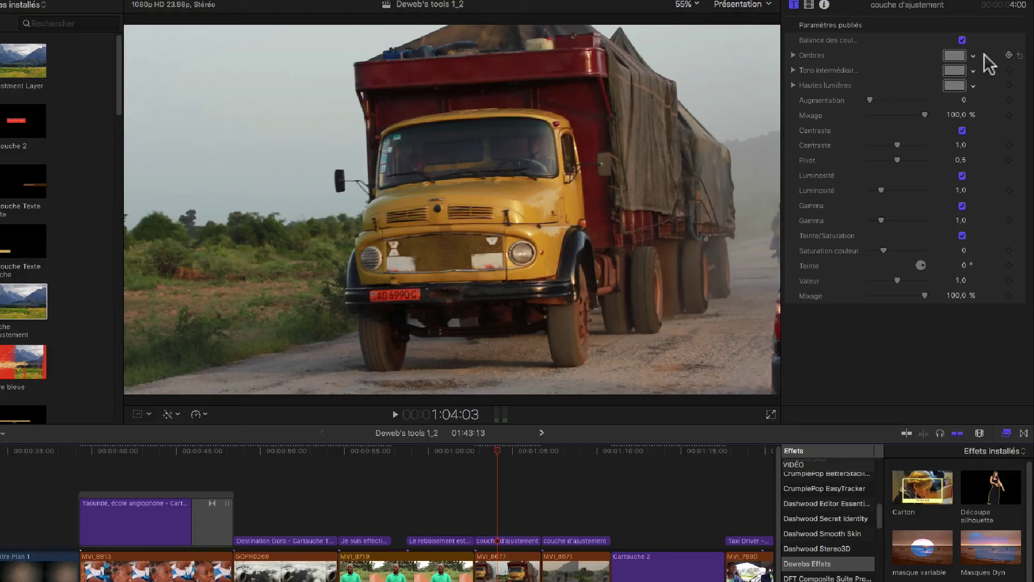
Step: Add keyframes at 1:04:03 to all of the adjustment layer's colour balance, contrast, luminosity, gamma and hue/saturation parameters
left_click(1009, 55)
left_click(1009, 70)
left_click(1009, 85)
left_click(1009, 115)
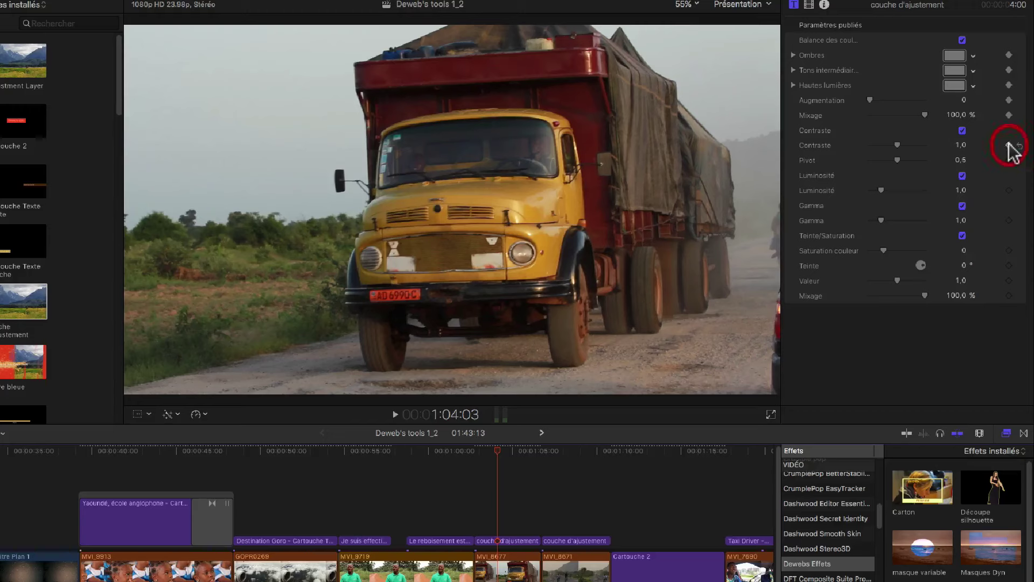
left_click(1008, 160)
left_click(1009, 190)
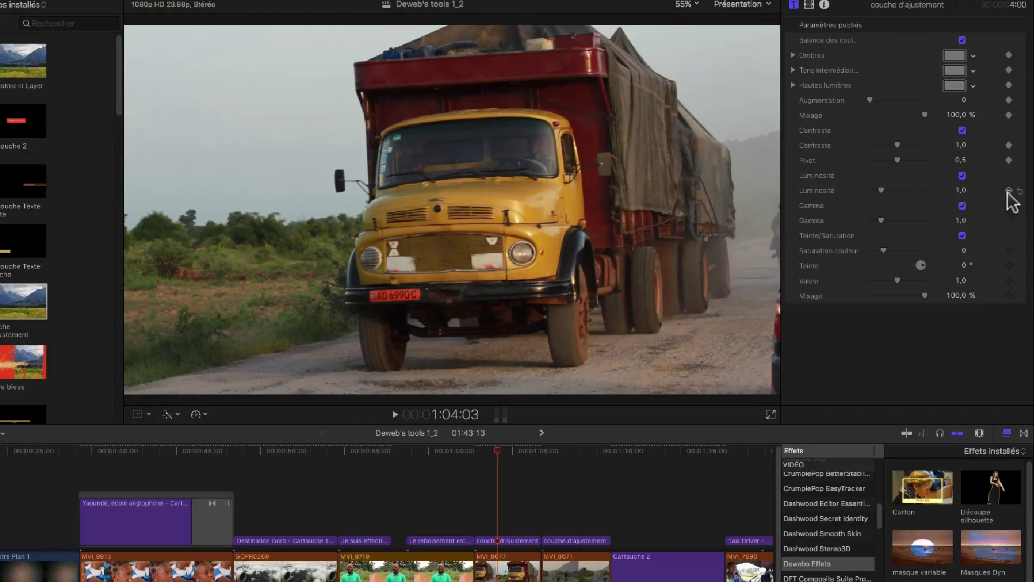
left_click(1009, 220)
left_click(1008, 251)
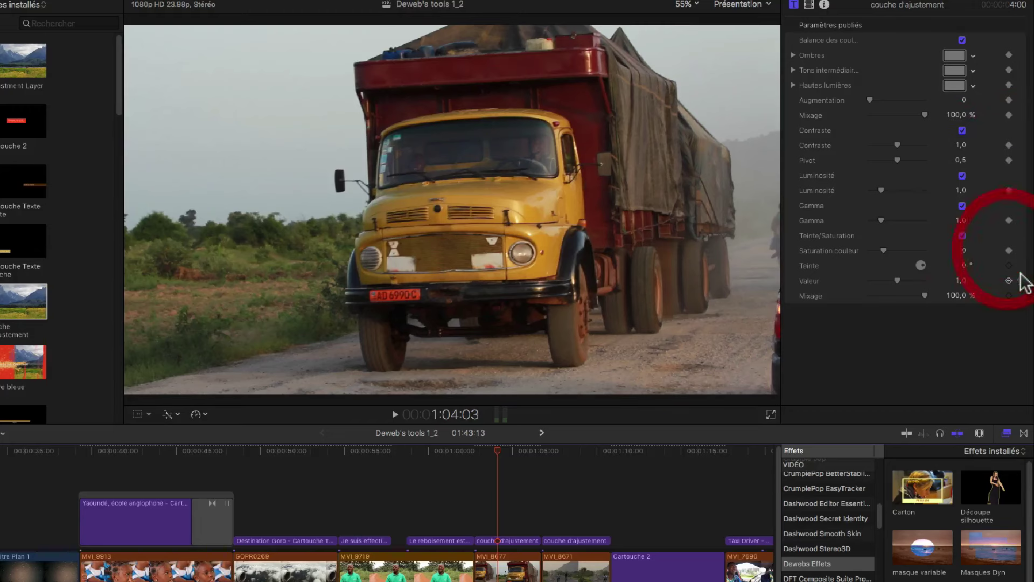
left_click(1009, 280)
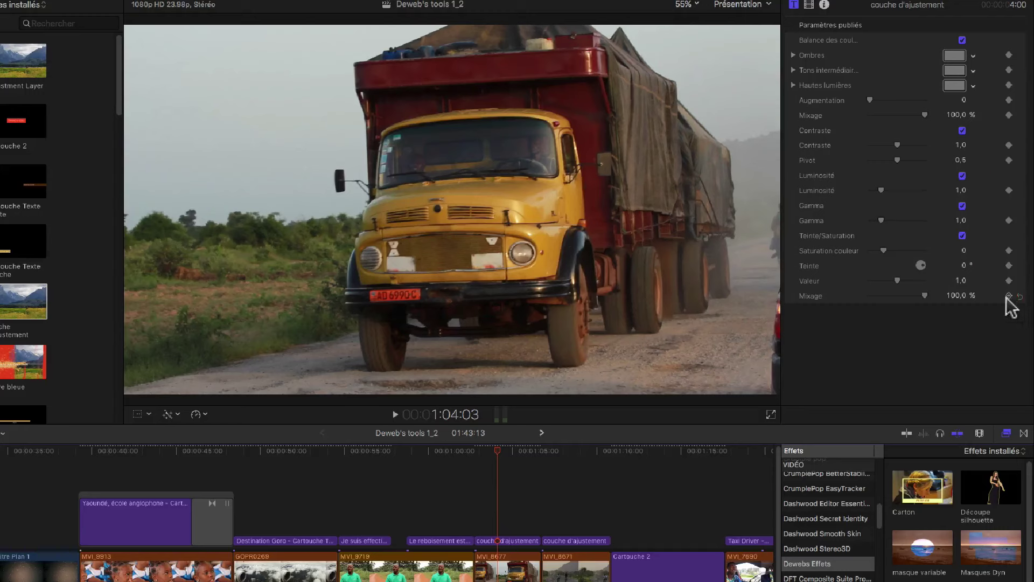
left_click(1008, 295)
Step: At 1:05:02, tint the adjustment layer's Ombres blue, its Tons intermédiaires reddish and its Hautes lumières blue-green
left_click_drag(496, 451, 512, 451)
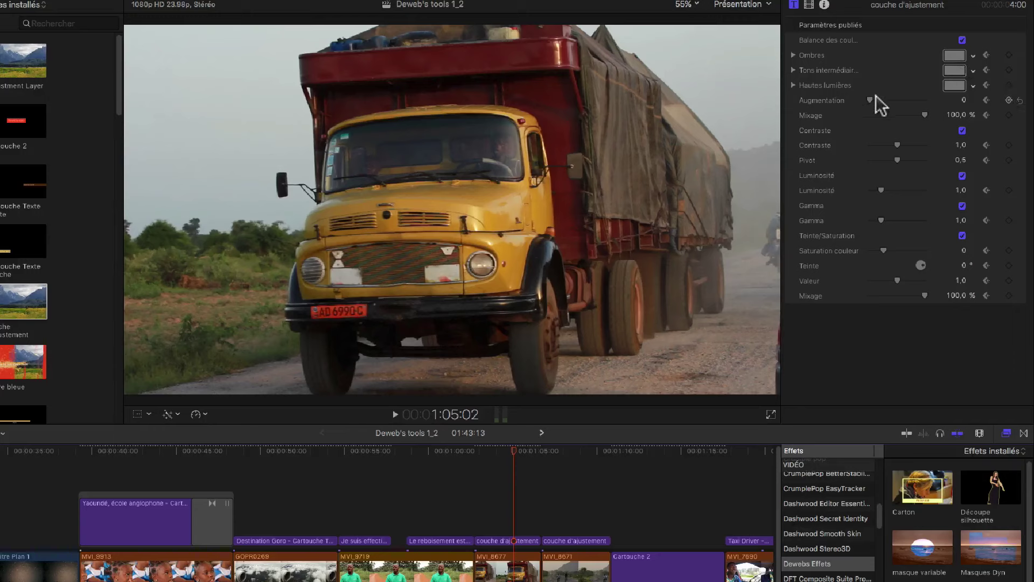
left_click(953, 56)
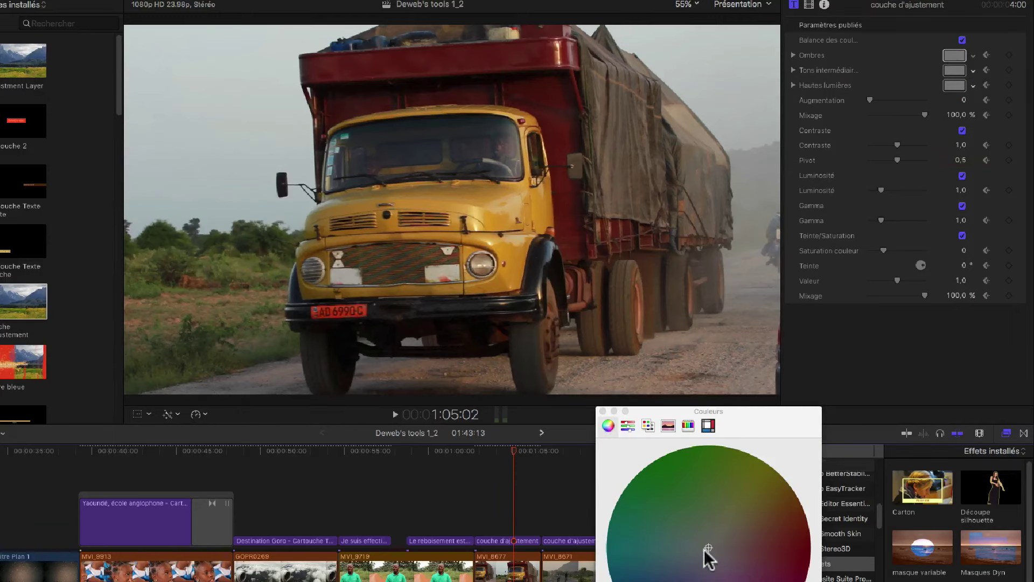
left_click_drag(708, 552, 670, 570)
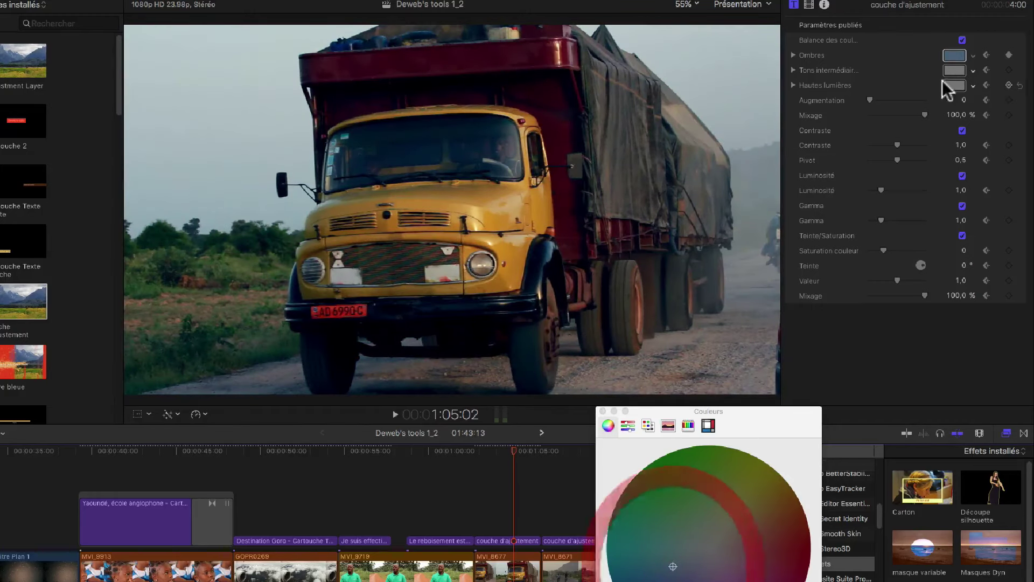
left_click(961, 72)
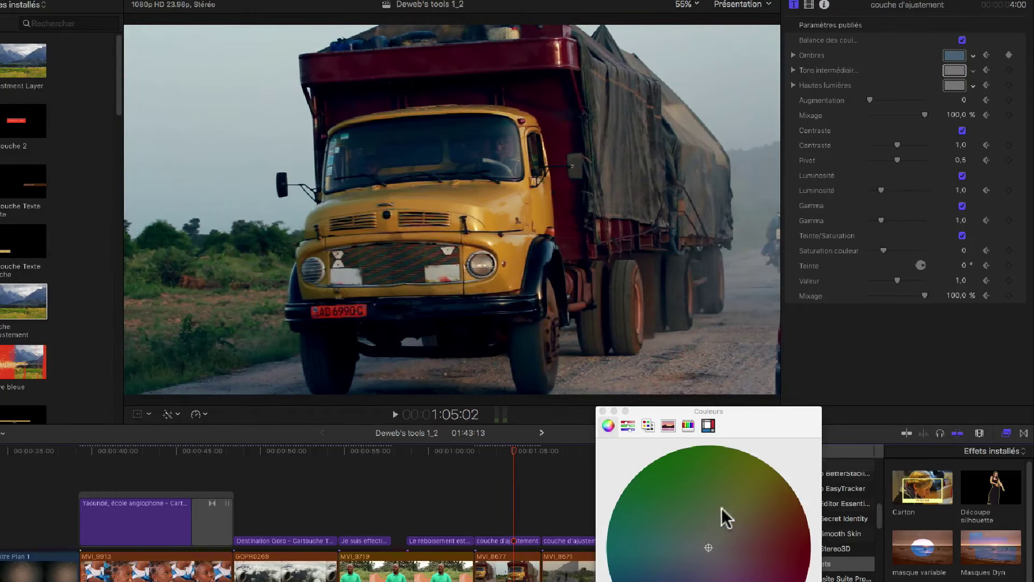
left_click_drag(708, 554, 735, 545)
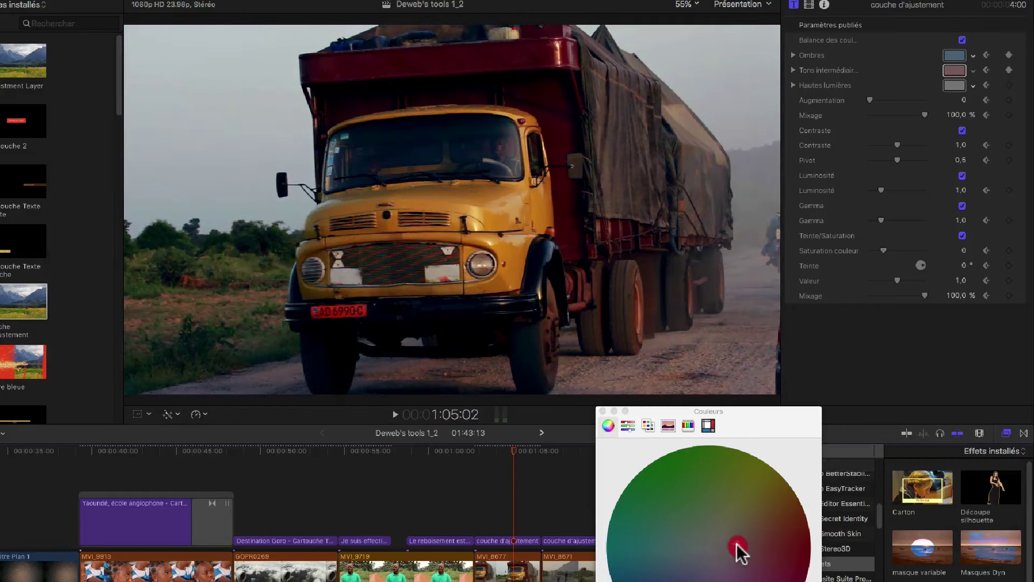
left_click(954, 86)
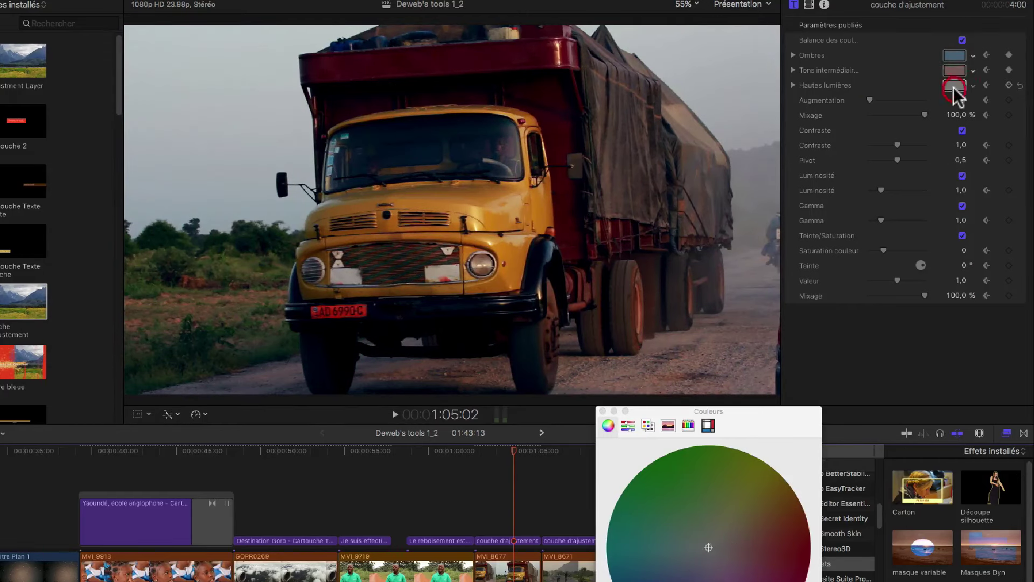
left_click_drag(708, 546, 688, 548)
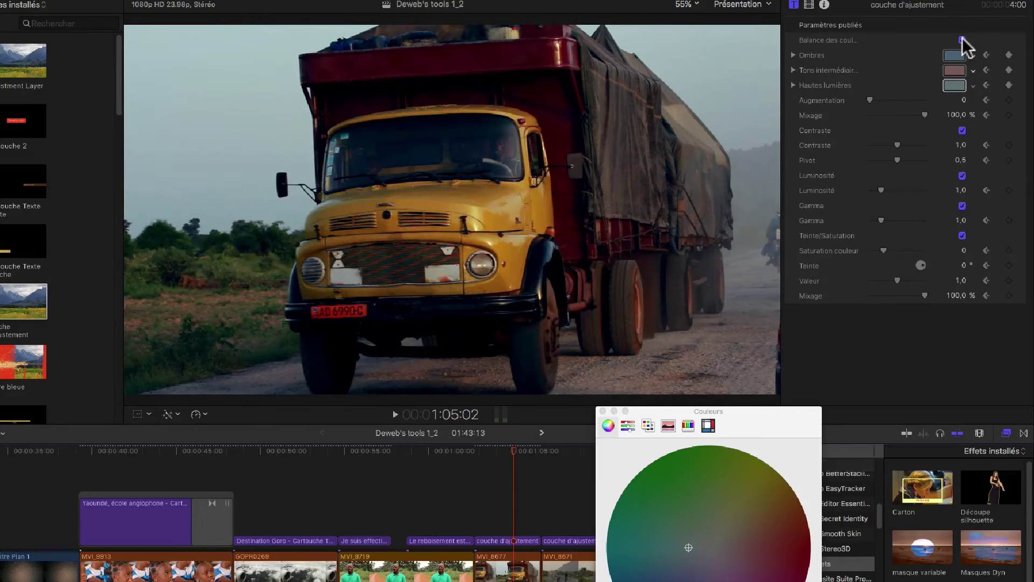
Step: Toggle the colour balance off and on to compare, and play the truck clip through the animated colour change
left_click(962, 40)
left_click(963, 40)
left_click_drag(512, 447, 484, 452)
key("space")
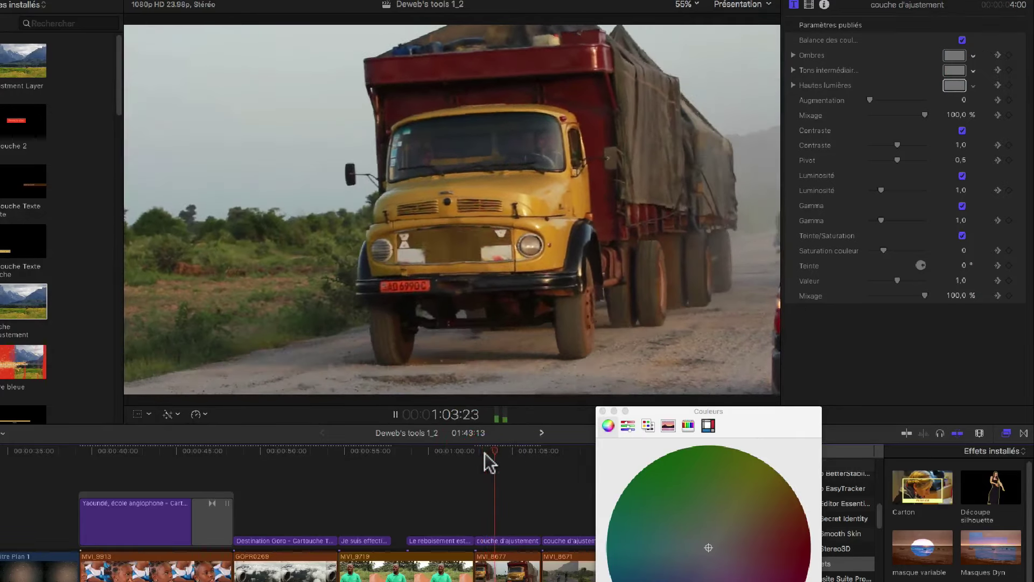
key("space")
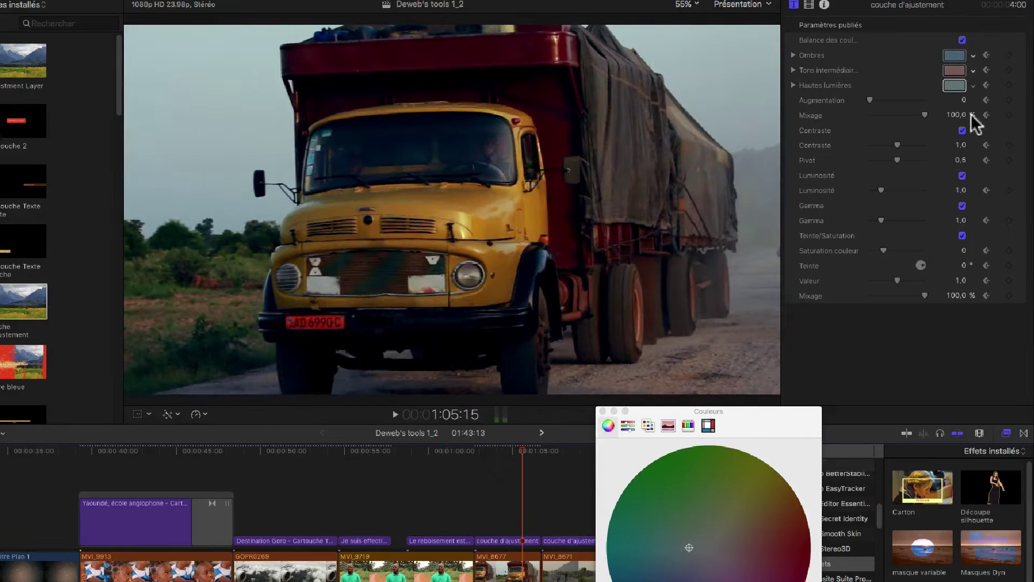
Step: At the 1:05:02 keyframe, set Contraste to 0,88, Pivot to 0,39, Luminosité to 1,46 and Gamma to 1,23, also trying Augmentation and Mixage
left_click(986, 54)
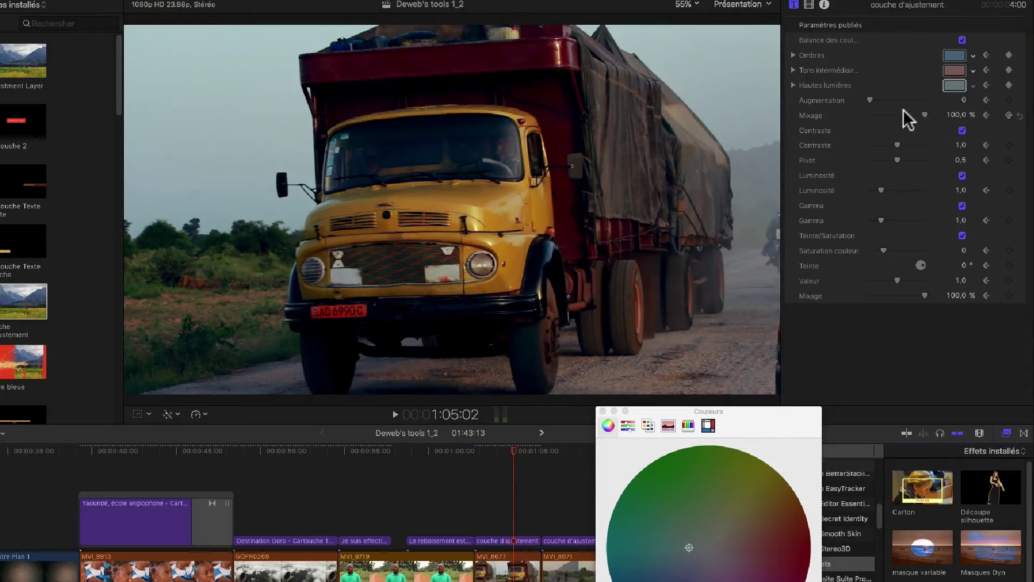
left_click_drag(871, 98, 936, 113)
left_click_drag(896, 144, 894, 158)
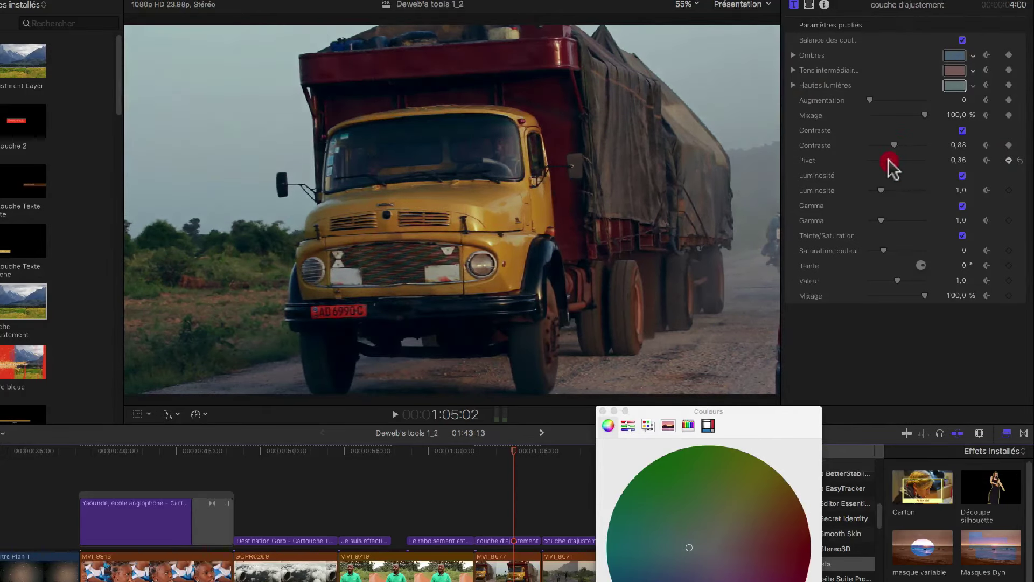
left_click_drag(894, 169, 882, 219)
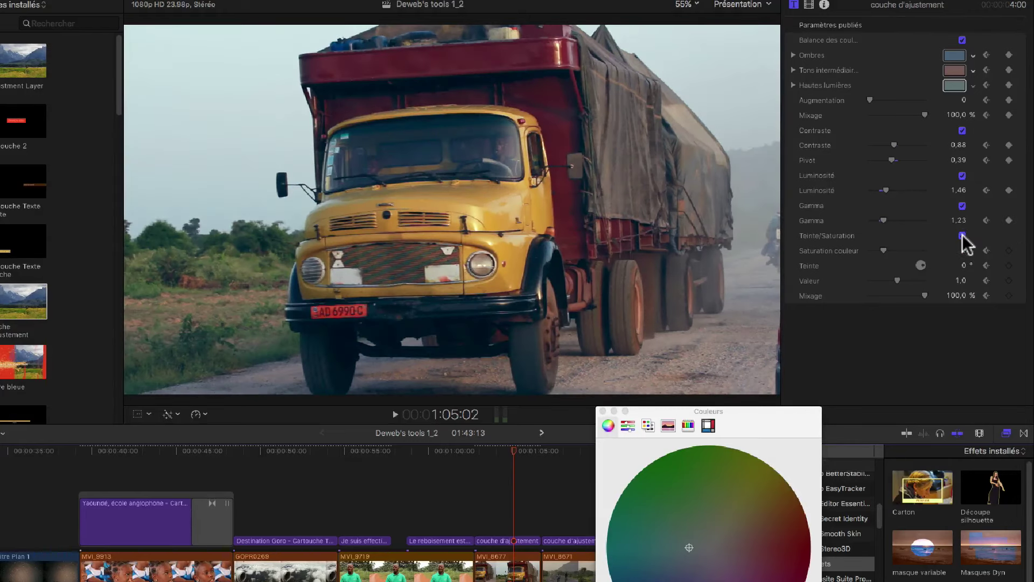
Step: Set the truck adjustment layer's Saturation couleur to 0,63 and Teinte to 26°, and try its Valeur and Mixage settings
left_click_drag(881, 250, 891, 254)
left_click(963, 263)
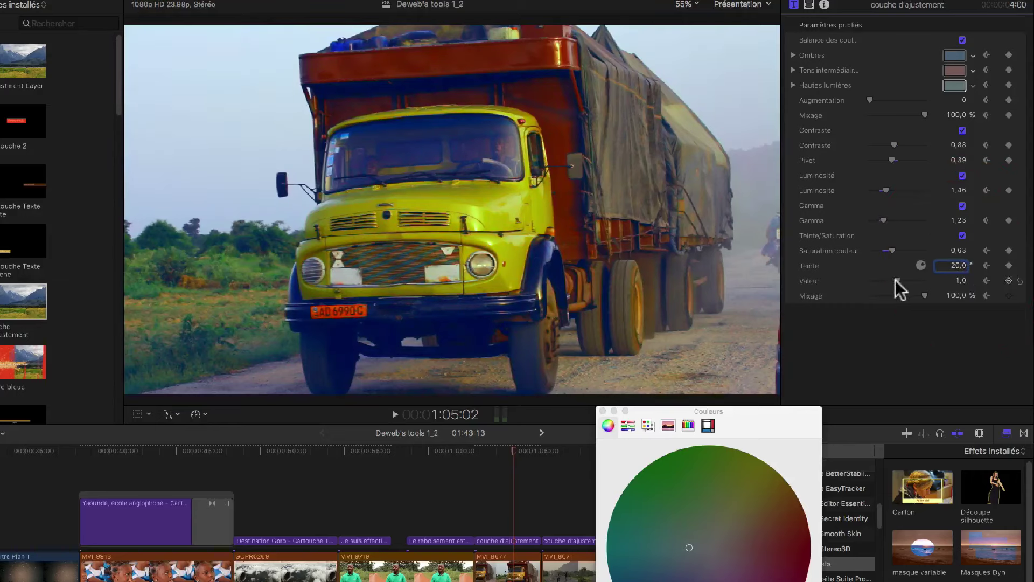
left_click_drag(896, 280, 898, 280)
left_click(923, 293)
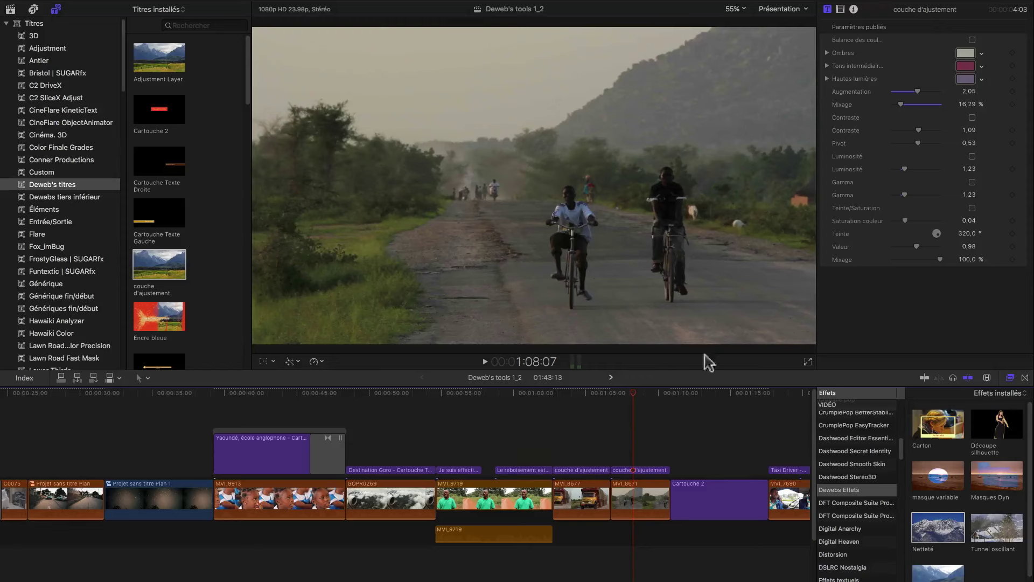
Step: Select the couche d'ajustement title above the MVI_8671 cyclists clip
left_click(629, 466)
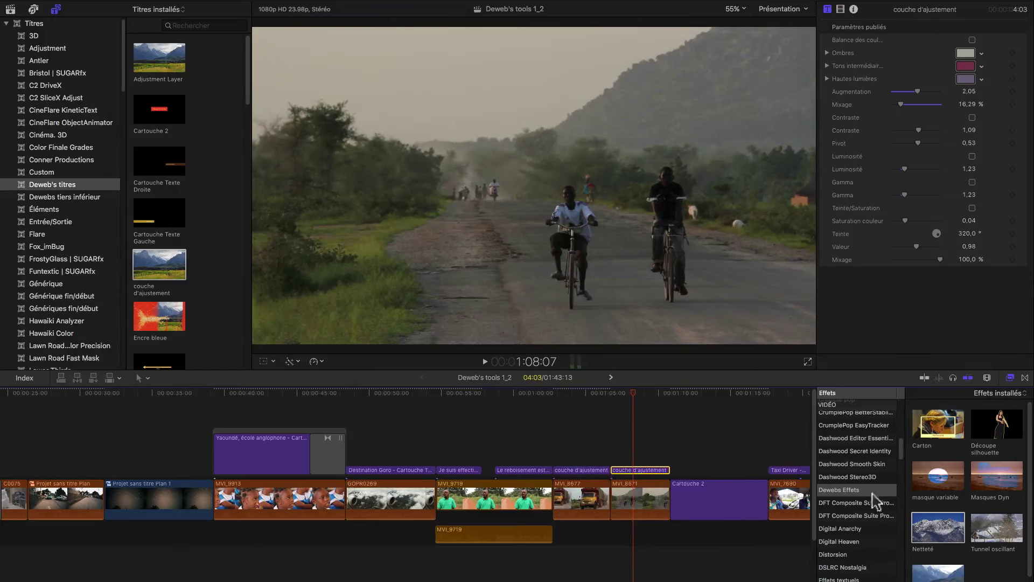
Step: Apply the Carrés teintés distortion effect to the couche d'ajustement title above the MVI_8671 clip
left_click(844, 554)
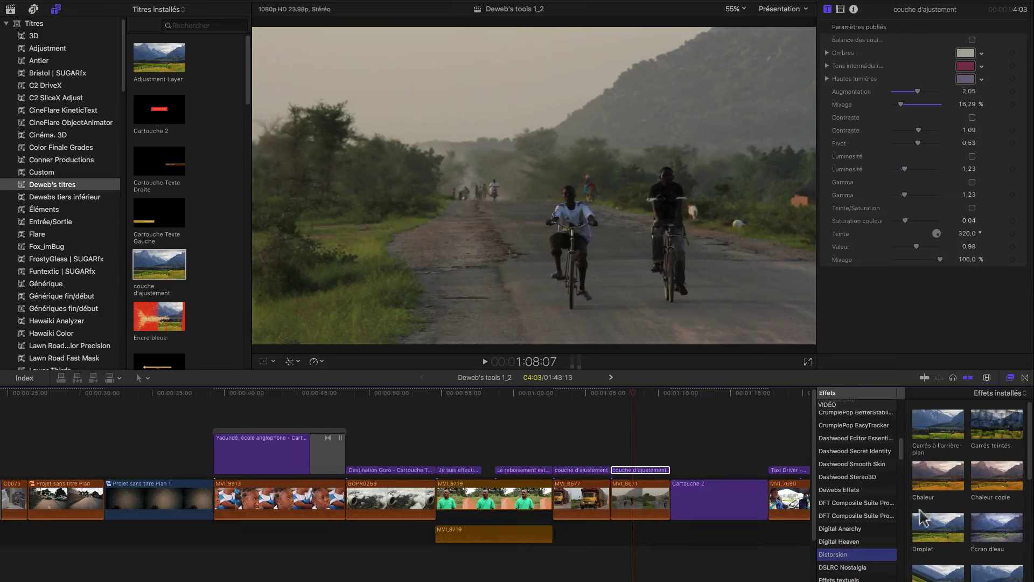
left_click_drag(996, 434, 636, 472)
left_click(630, 395)
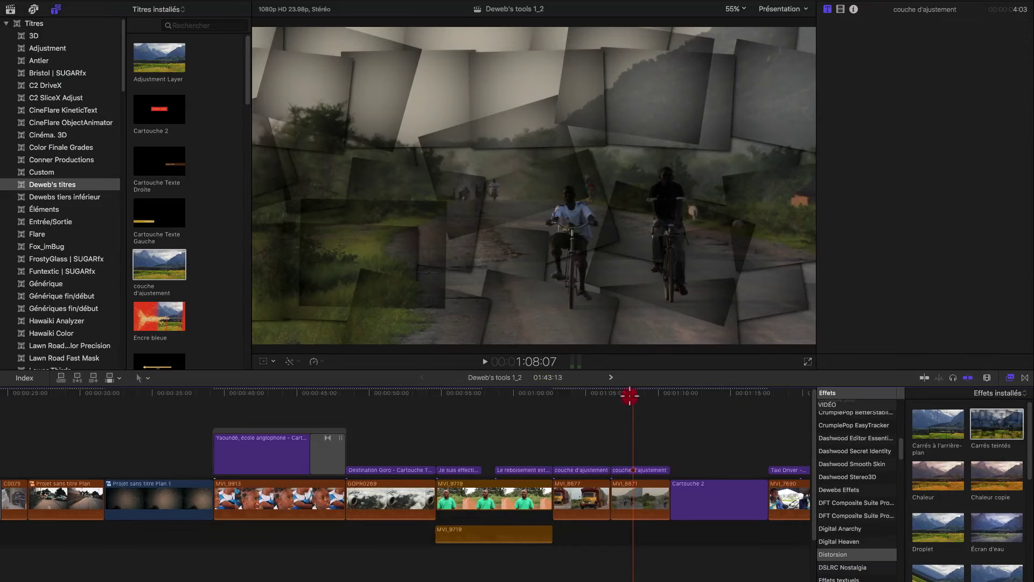
Step: Extend that couche d'ajustement title across the whole Cartouche 2 generator to a duration of 10:22, and play the result
left_click(664, 469)
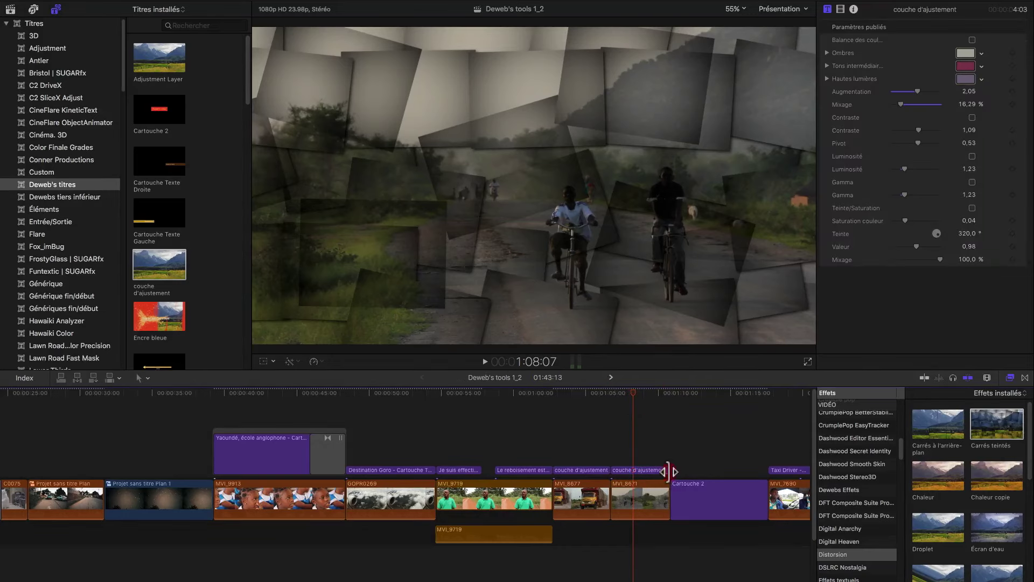
left_click_drag(668, 472, 765, 471)
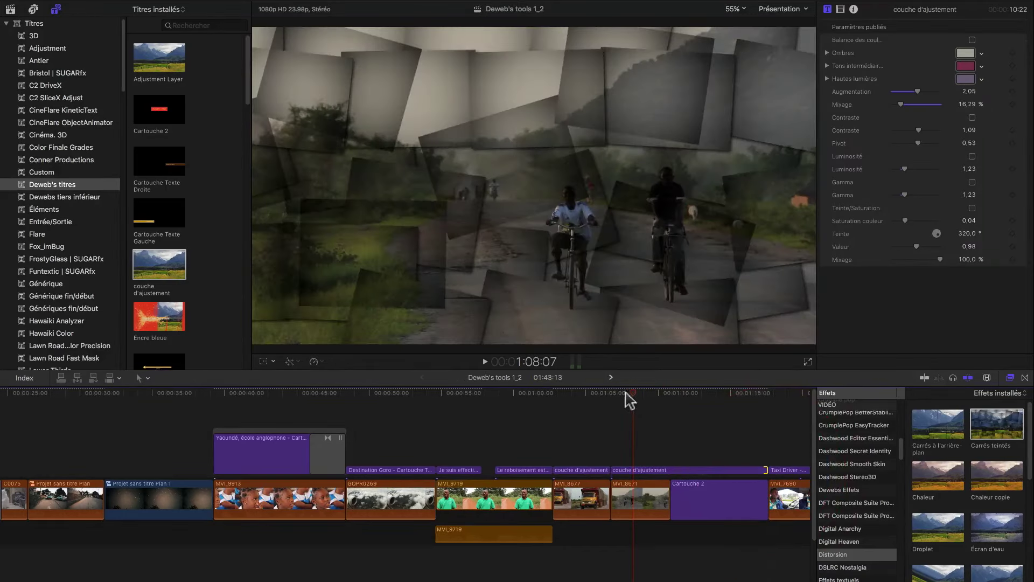
left_click(626, 393)
key("space")
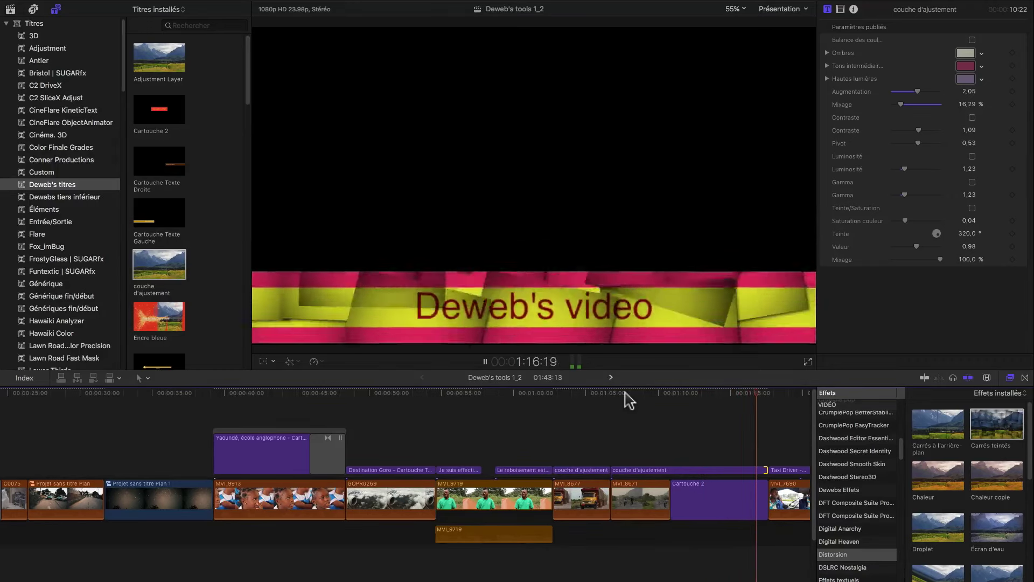
key("space")
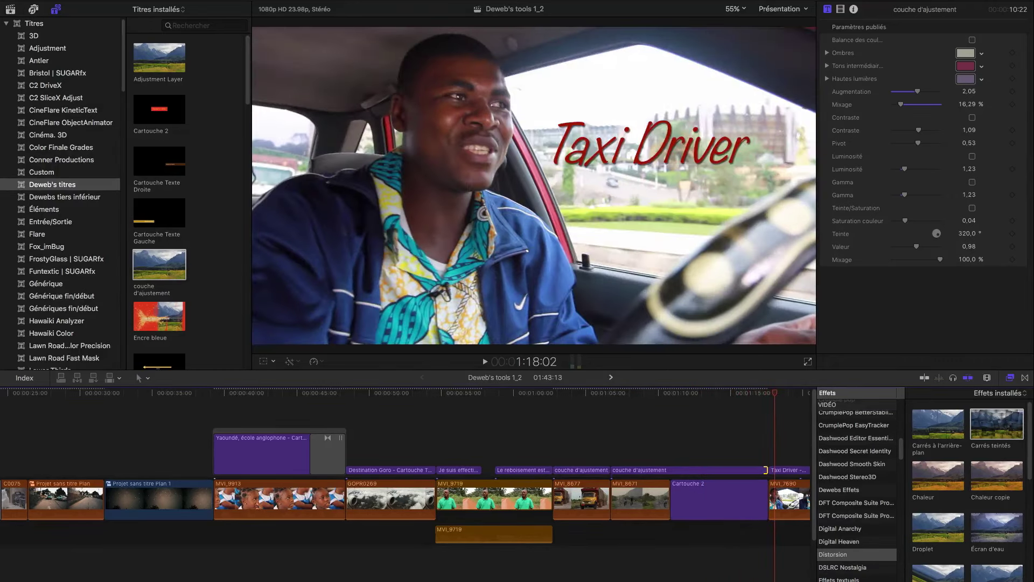
Step: Shorten the couche d'ajustement title to 7:20 so it ends partway through Cartouche 2, and play across its end
scroll(559, 419, "right", 3)
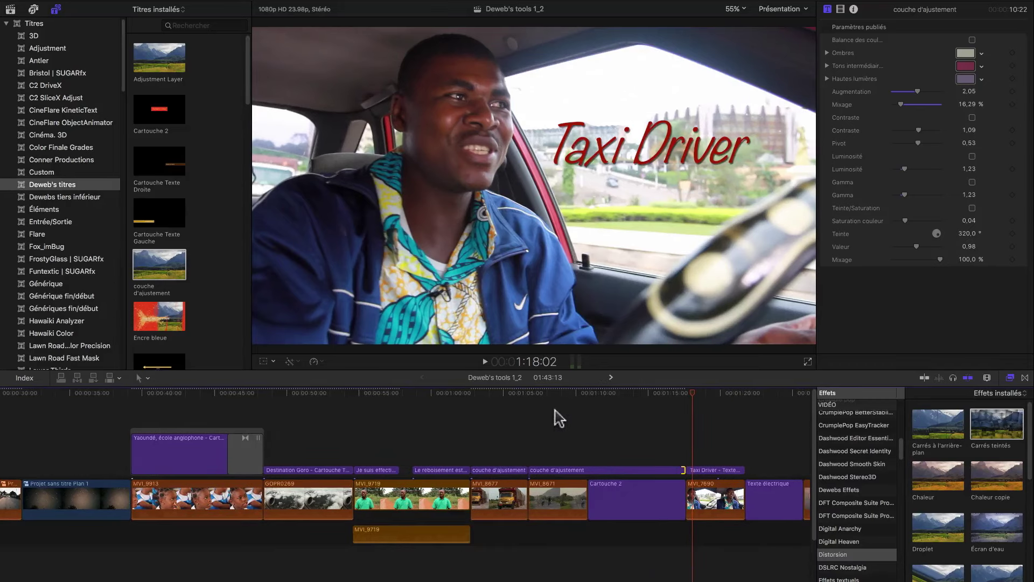
left_click(549, 391)
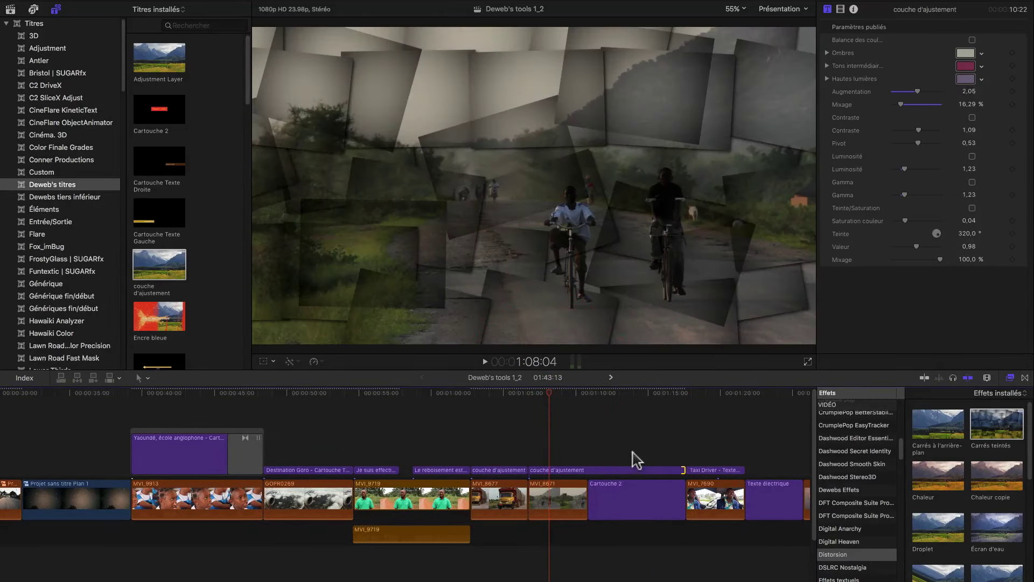
left_click_drag(623, 397, 628, 420)
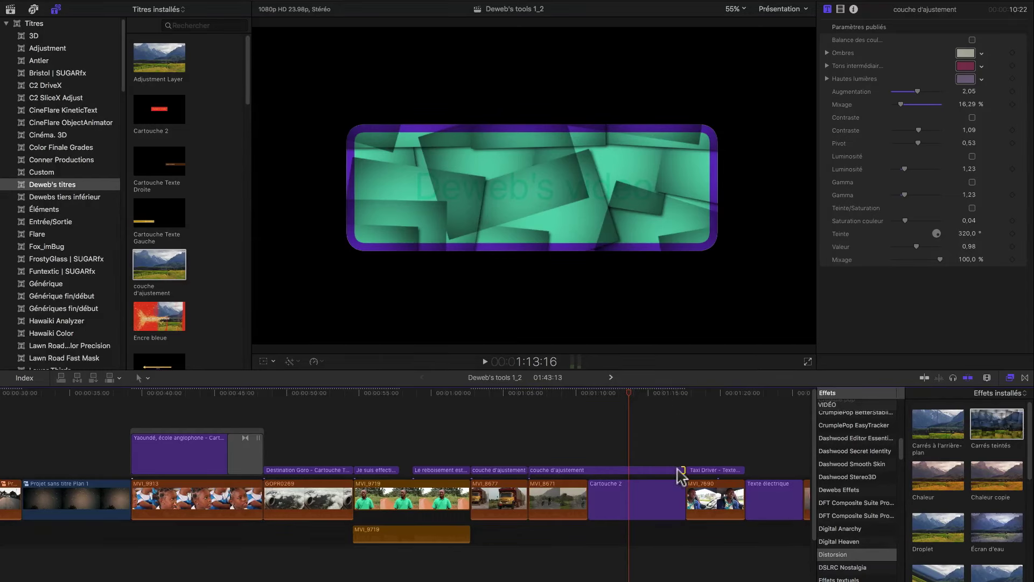
left_click_drag(681, 470, 640, 469)
left_click(608, 399)
key("space")
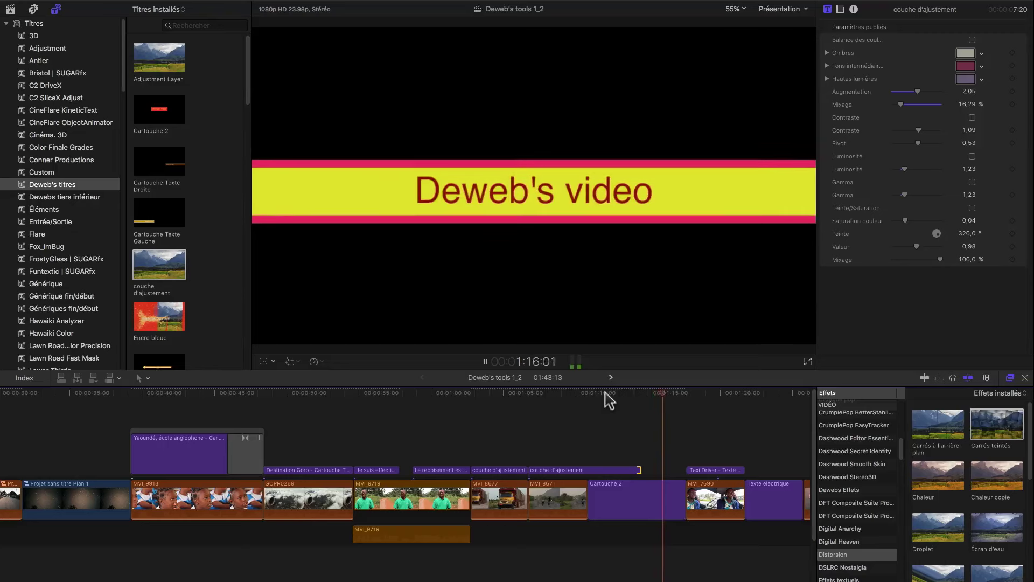
key("space")
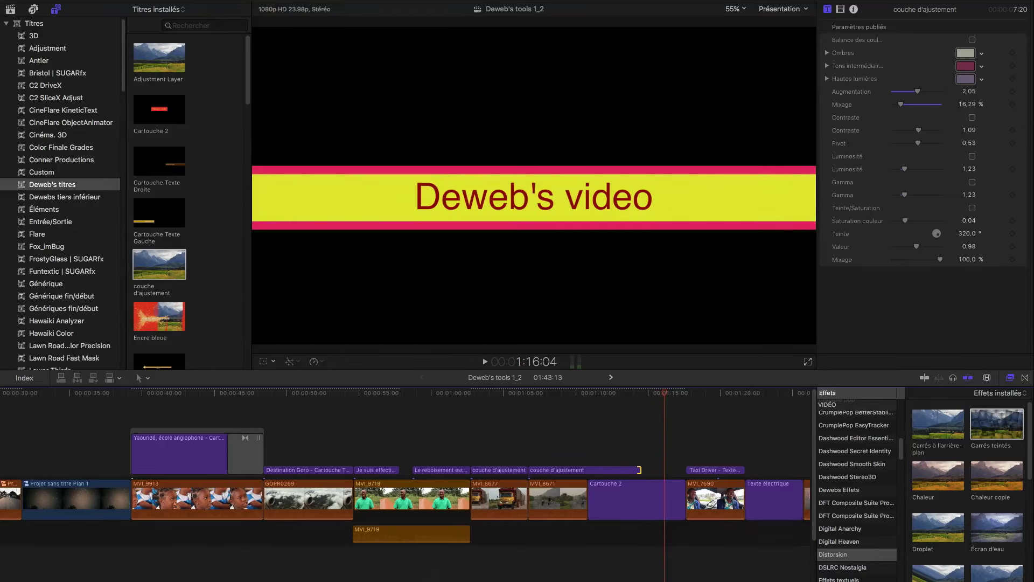
Step: Play the Taxi Driver title above MVI_7690, select it and locate the Texte agité template among Deweb's titres
scroll(491, 507, "right", 10)
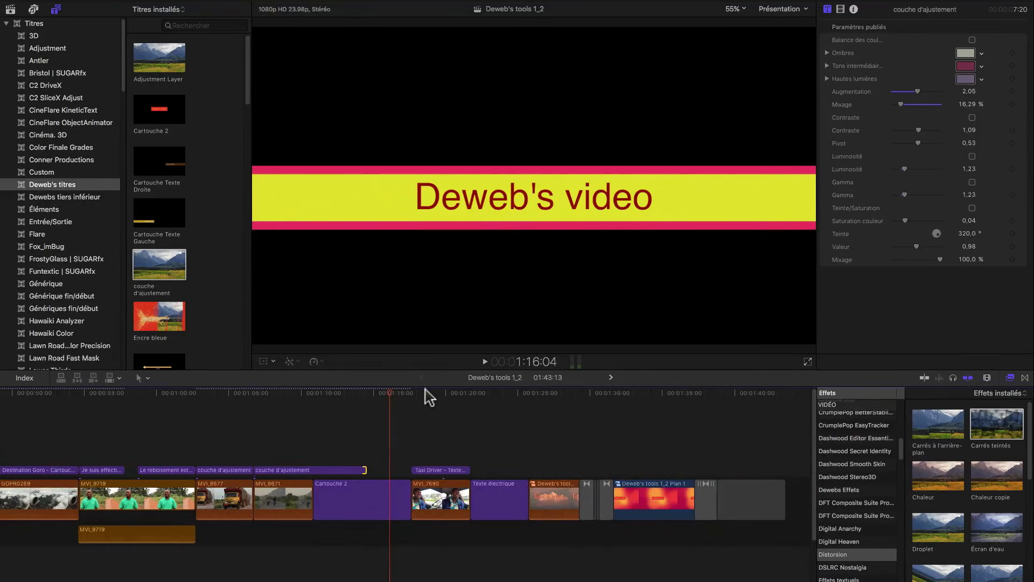
left_click_drag(425, 390, 413, 410)
key("space")
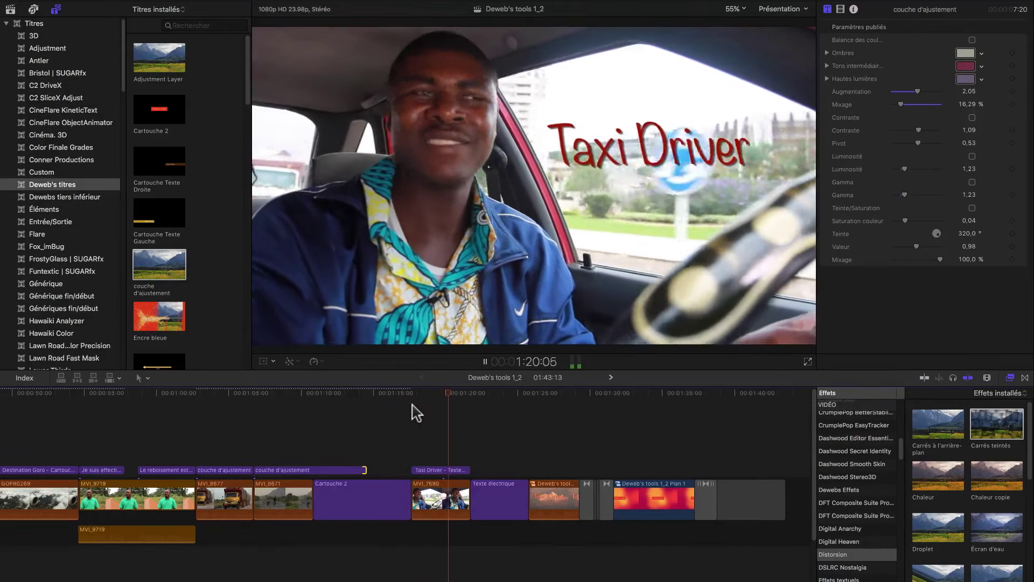
key("space")
left_click(448, 471)
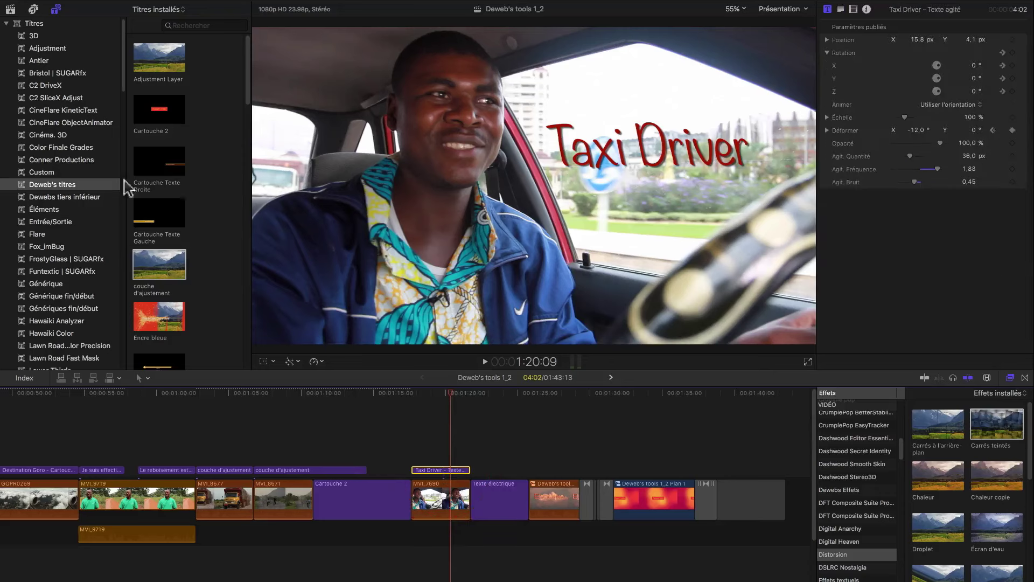
scroll(215, 212, "down", 10)
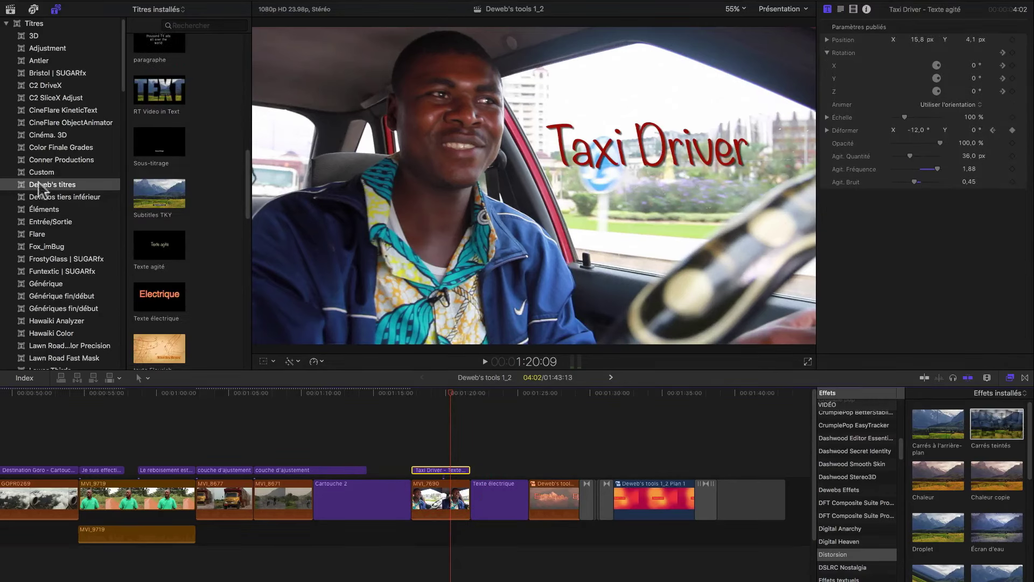
scroll(213, 240, "down", 2)
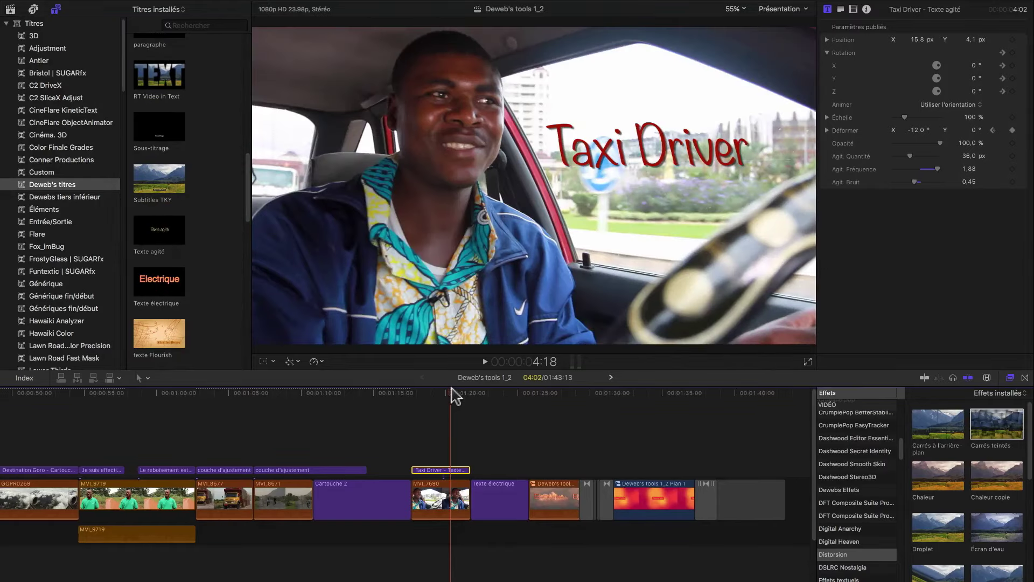
Step: View the Taxi Driver title's text settings, and set its Position to X 15,9 px and Y 3,8 px
left_click(445, 392)
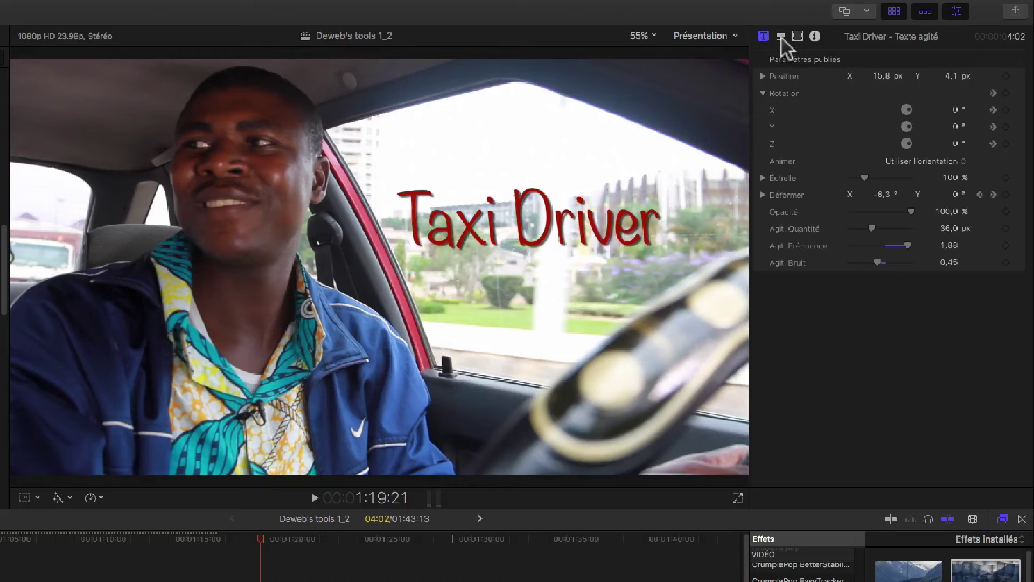
left_click(781, 37)
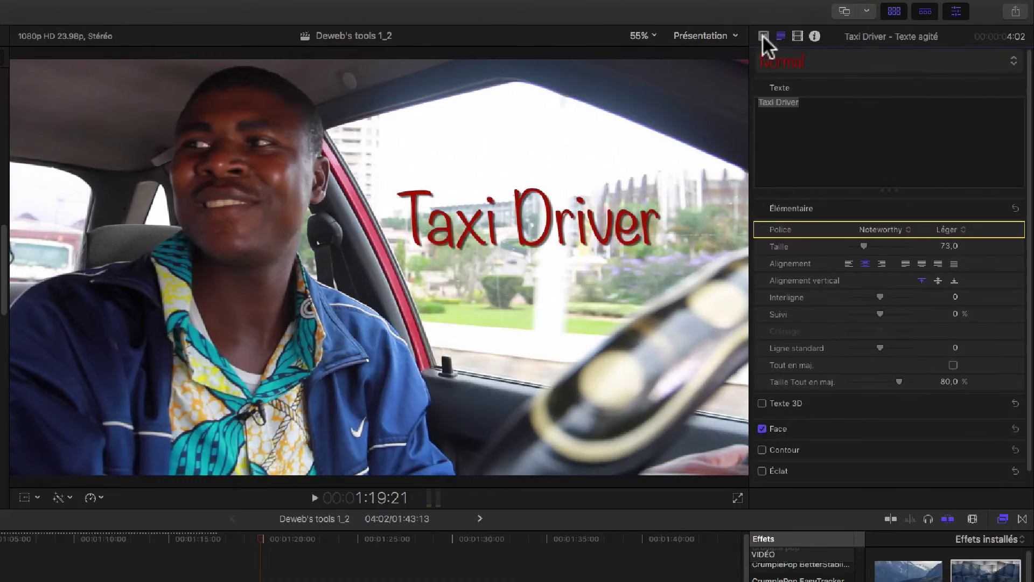
left_click(763, 35)
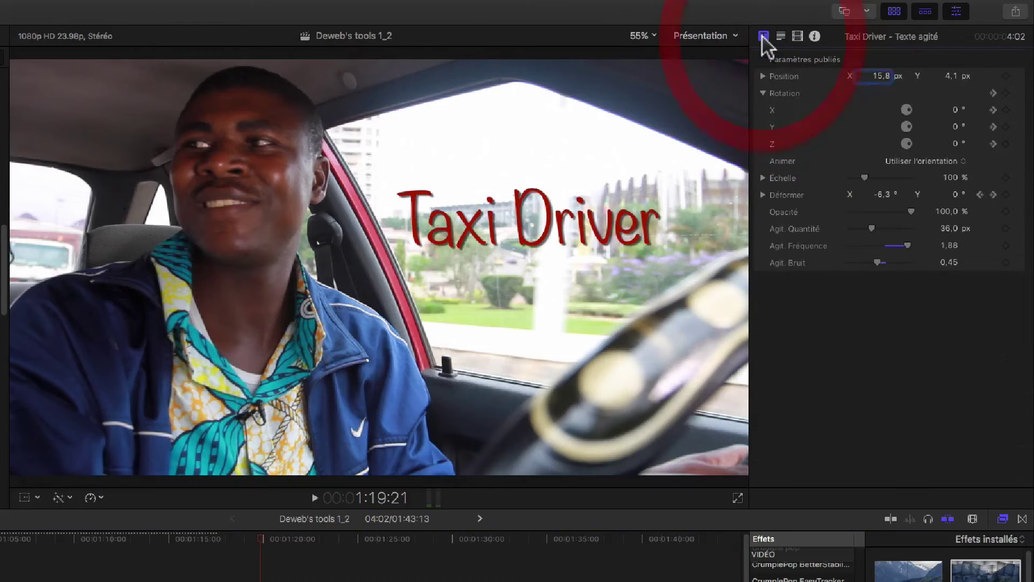
left_click(878, 74)
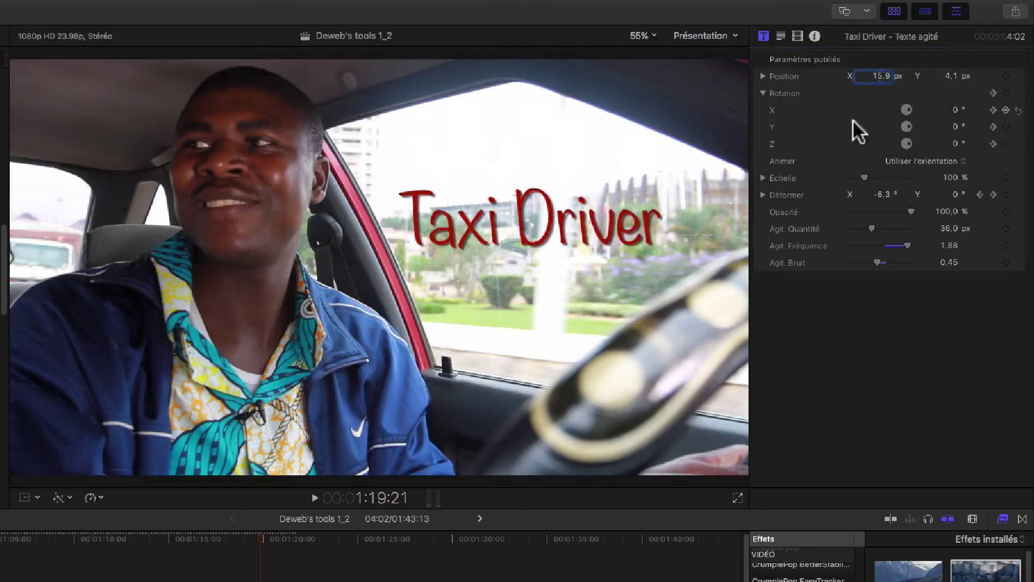
left_click(951, 75)
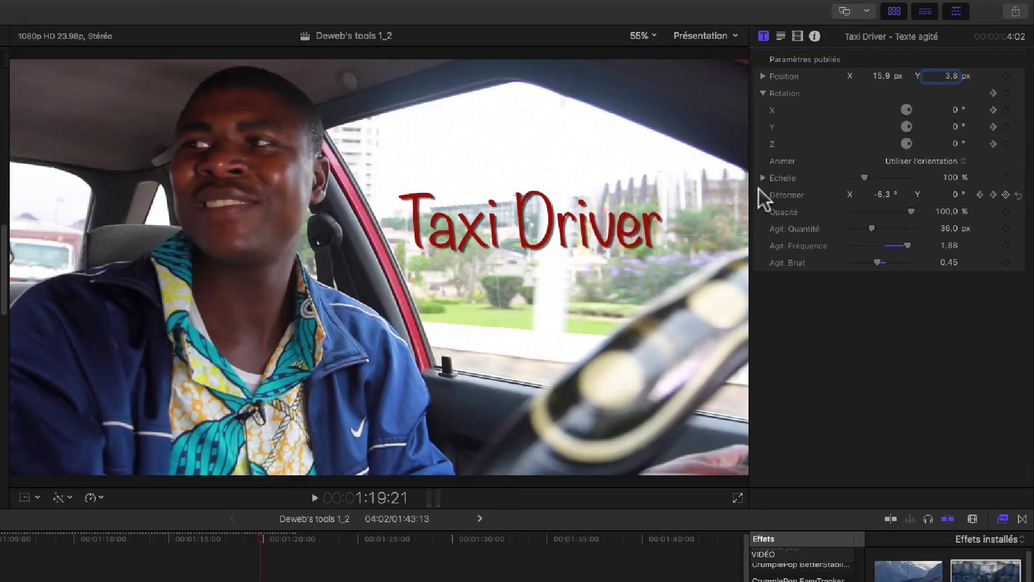
left_click_drag(864, 178, 864, 176)
Step: Step between the Taxi Driver title's Déformer keyframes and play the title to examine its animated slant
left_click(979, 195)
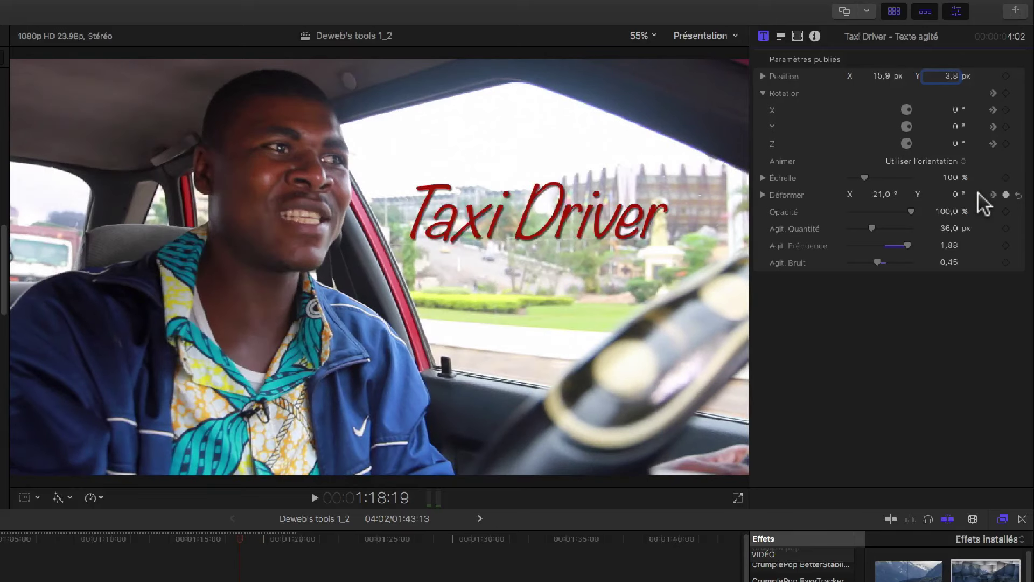
key("space")
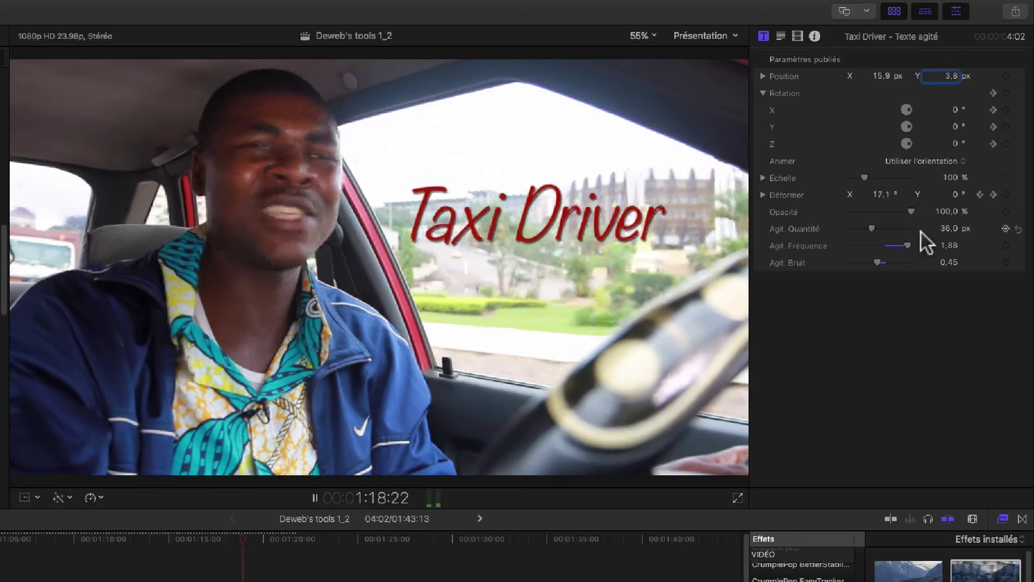
key("space")
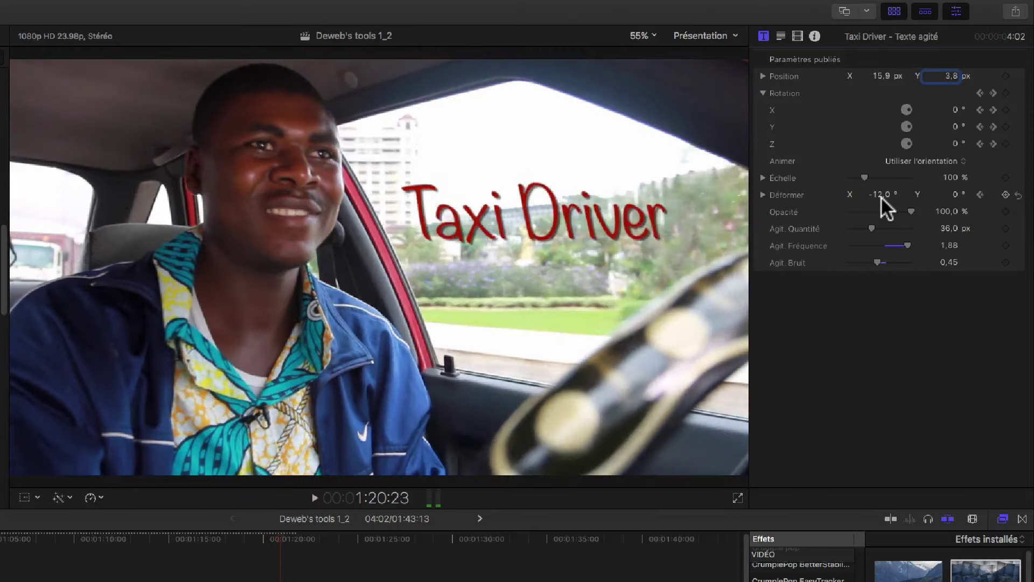
left_click(980, 195)
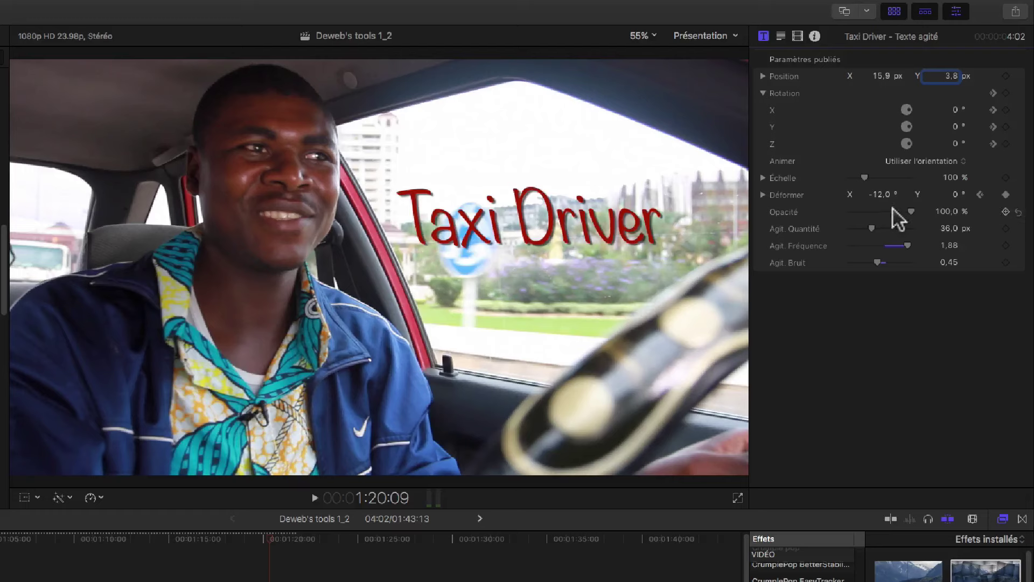
left_click_drag(893, 210, 926, 211)
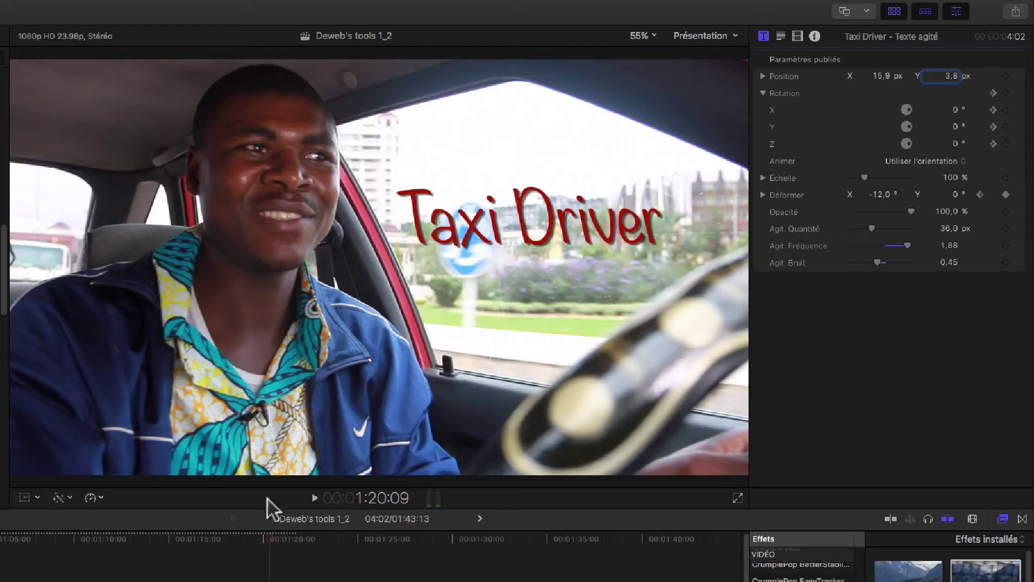
left_click(222, 538)
key("space")
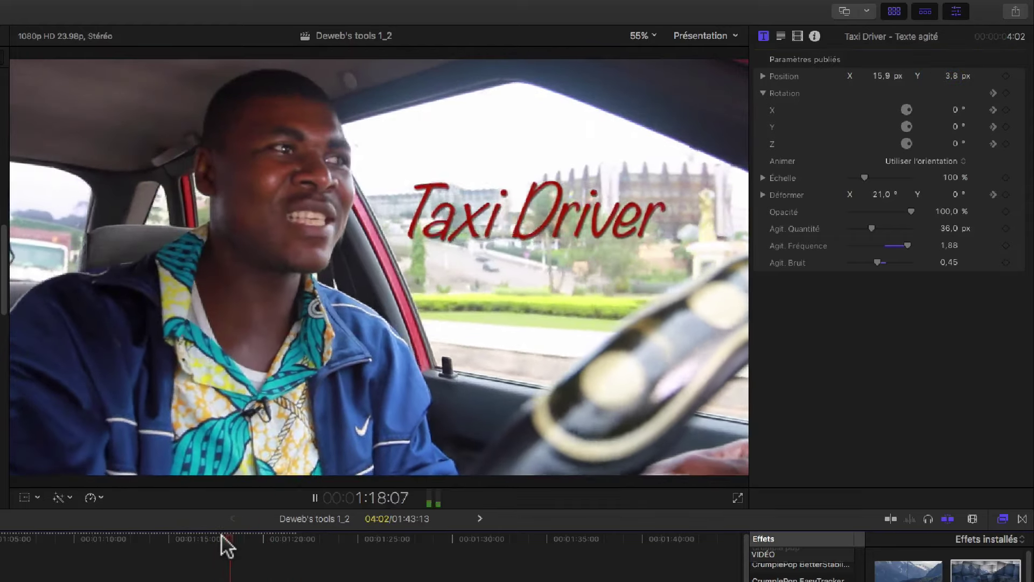
key("space")
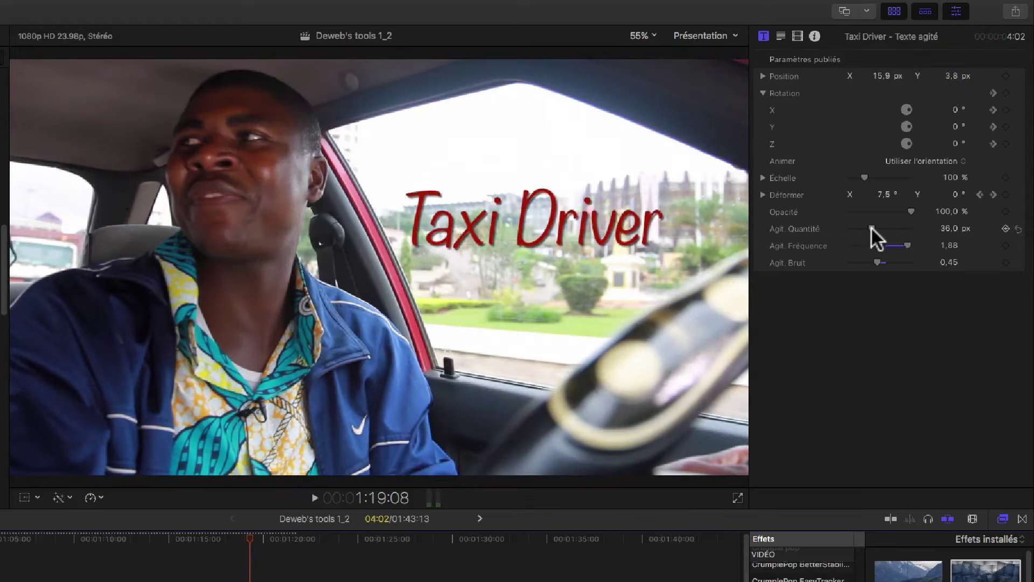
Step: Set the title's Agit. Quantité to 43,0 px, Agit. Fréquence to 1,69 and Agit. Bruit to 0, and play it
left_click_drag(872, 228, 902, 246)
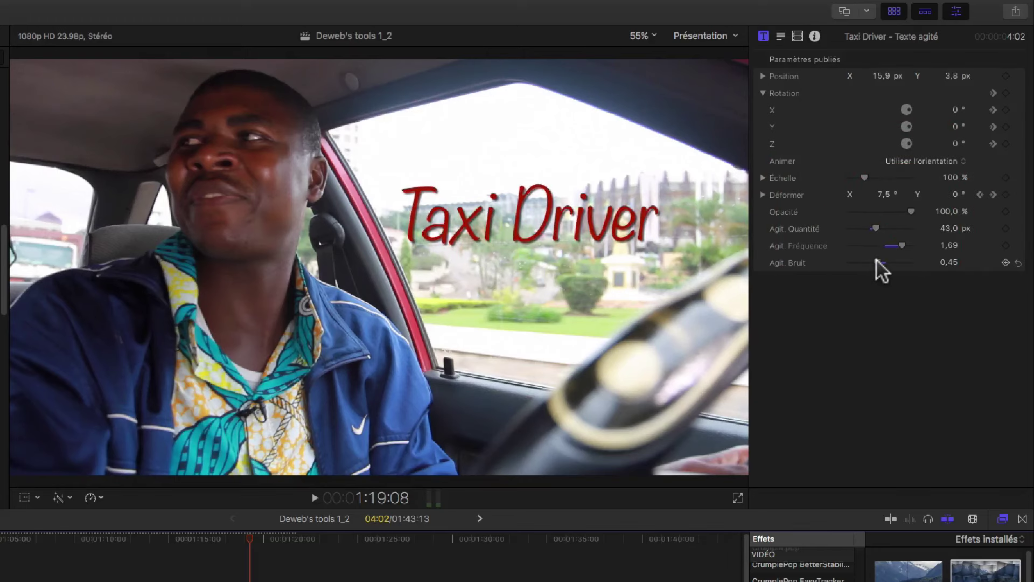
left_click_drag(878, 268, 797, 290)
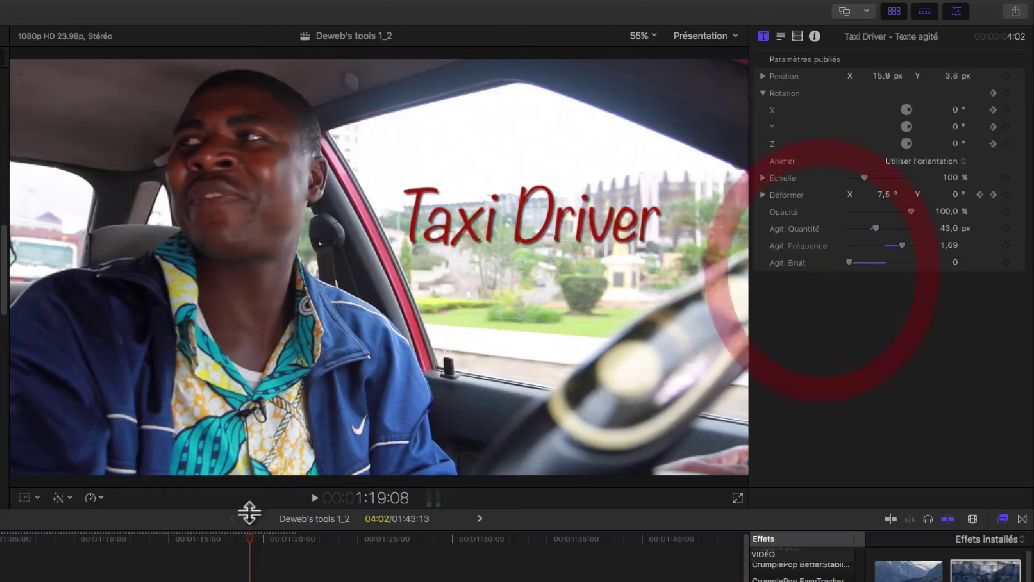
left_click(219, 539)
key("space")
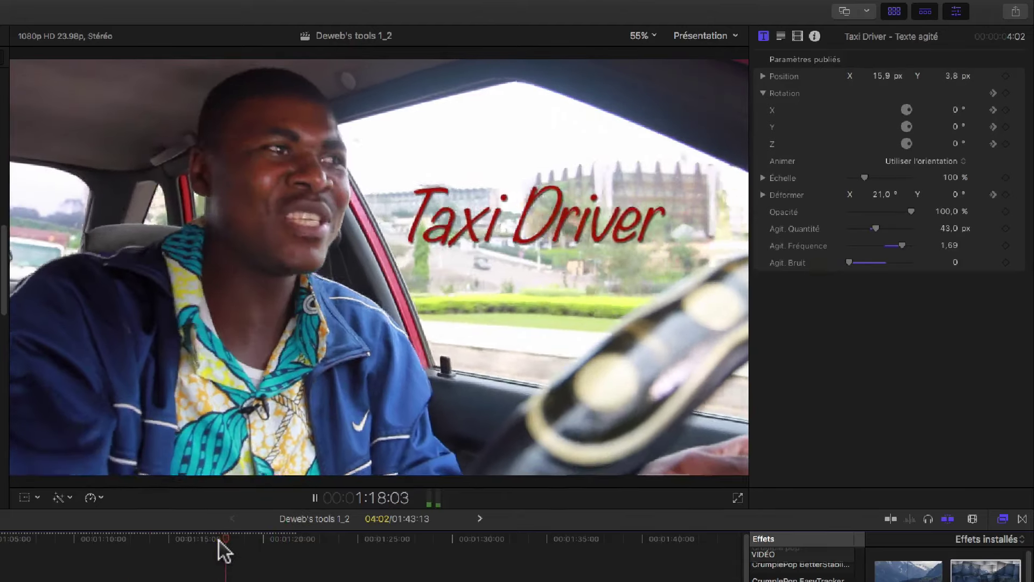
key("space")
Step: Try the title's Agit. Bruit at 0,84 in playback and set it to 0,59
left_click_drag(849, 262, 902, 264)
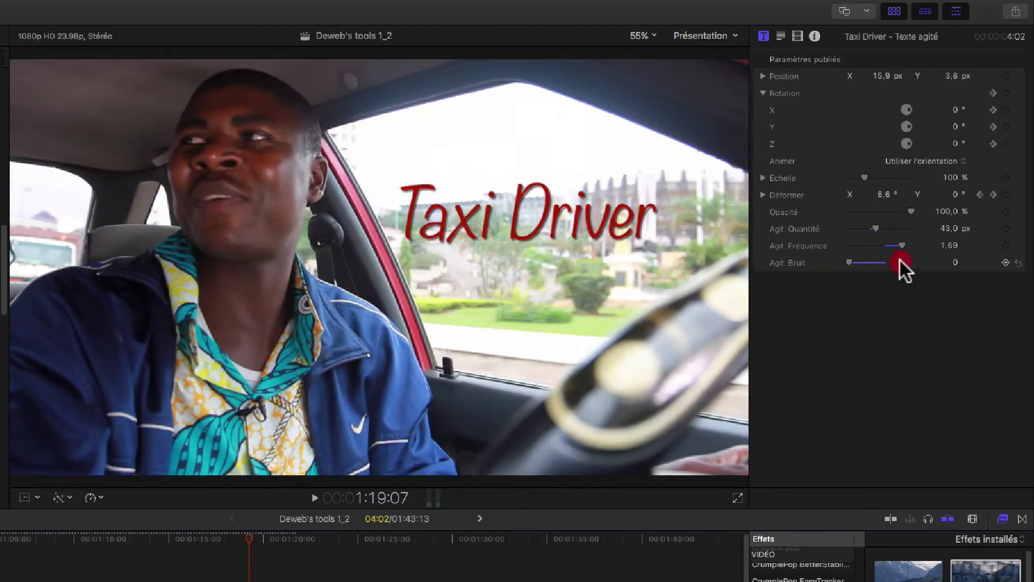
left_click(220, 545)
key("space")
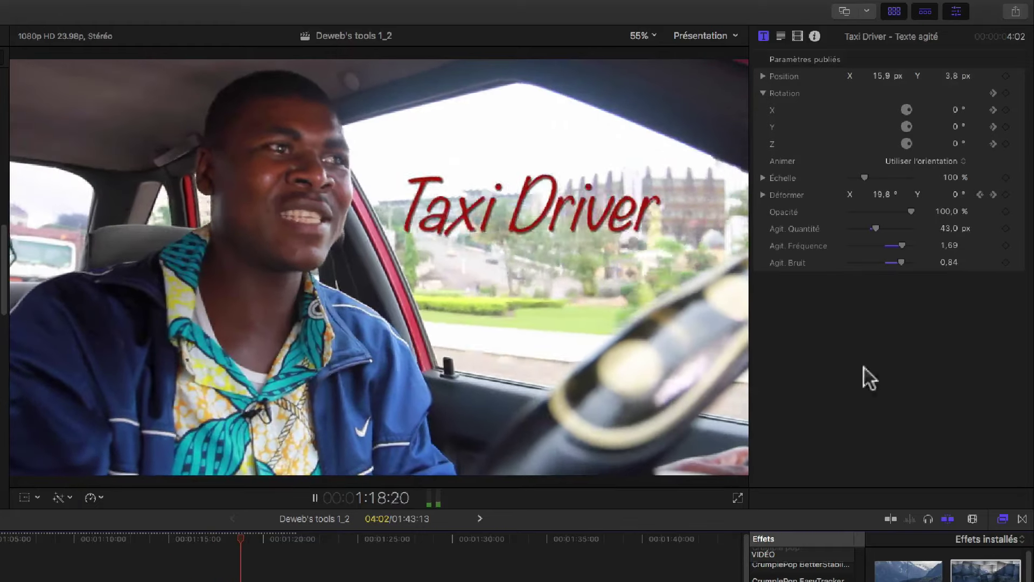
key("space")
left_click(885, 263)
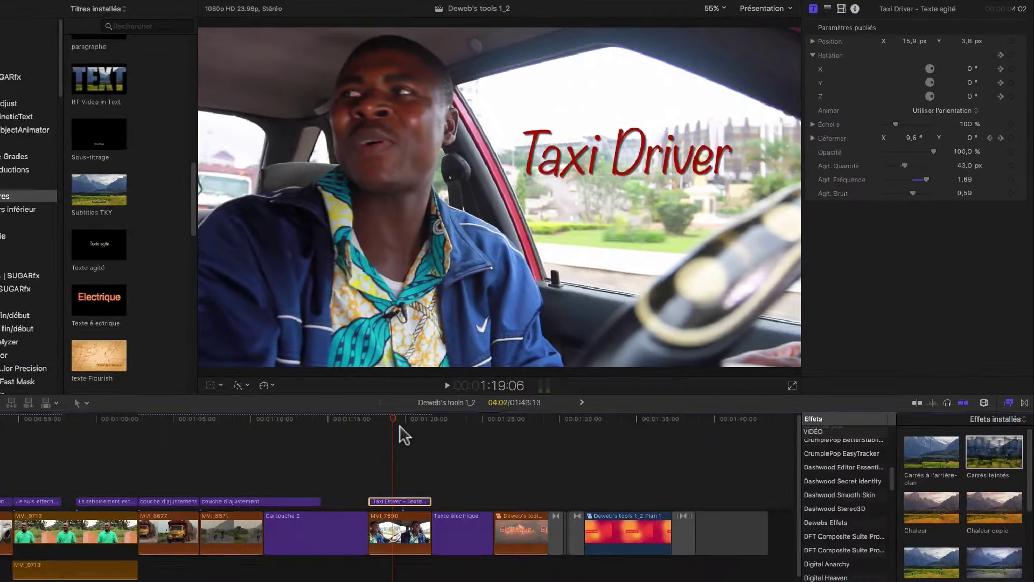
left_click(400, 427)
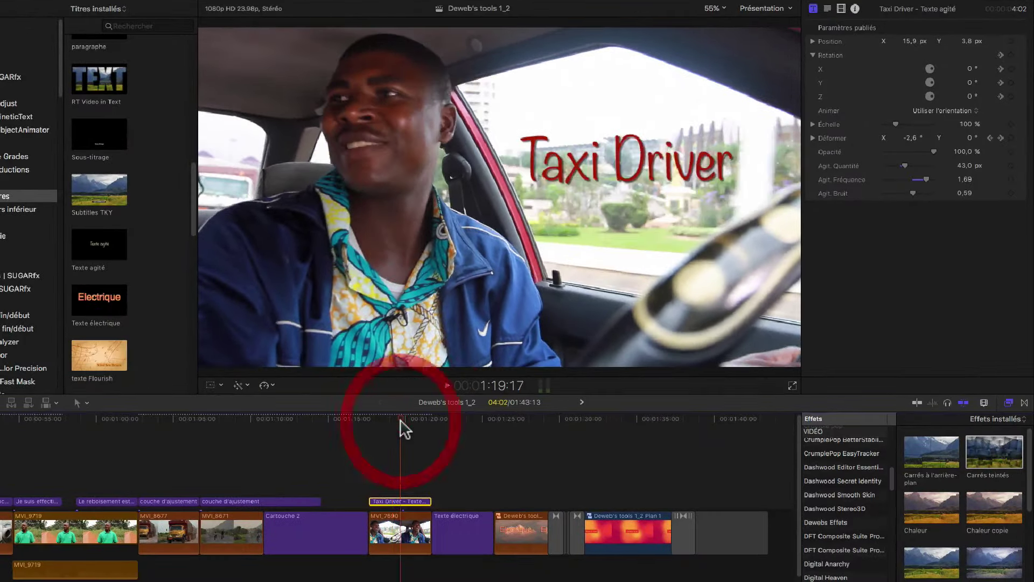
Step: Play the Texte électrique title and the following Orage clip to examine their electric text effects
left_click(454, 418)
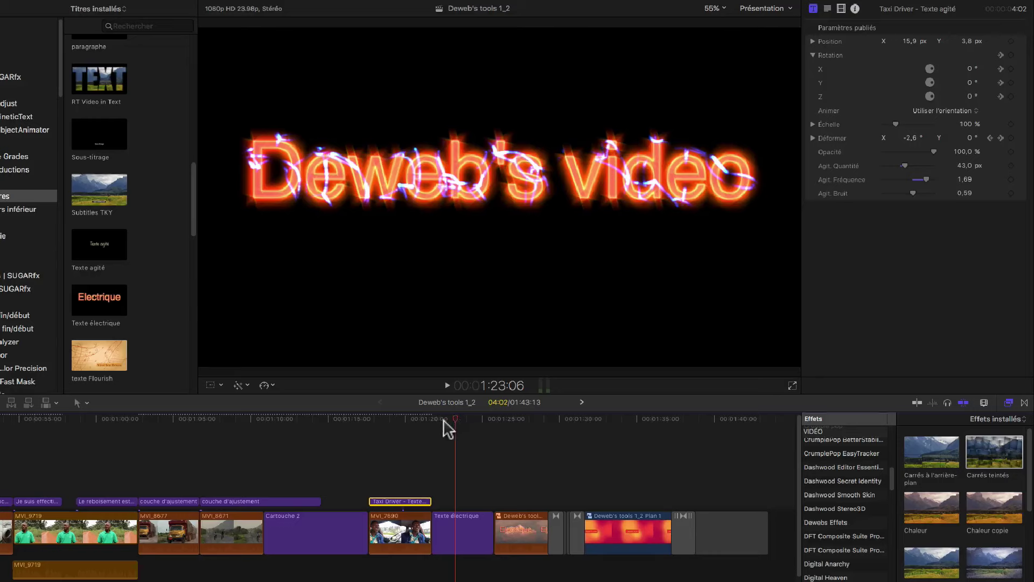
left_click(443, 420)
key("space")
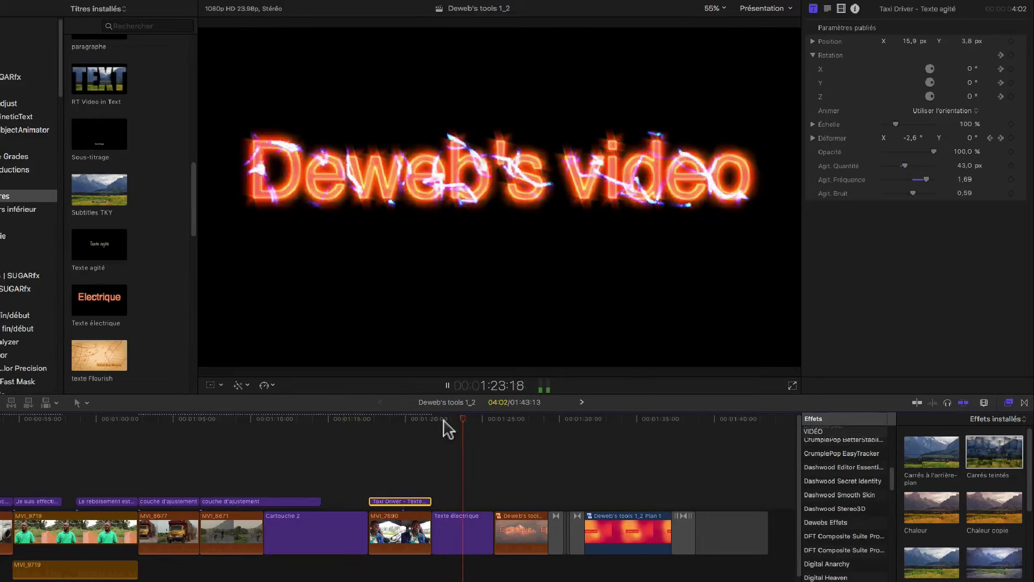
key("space")
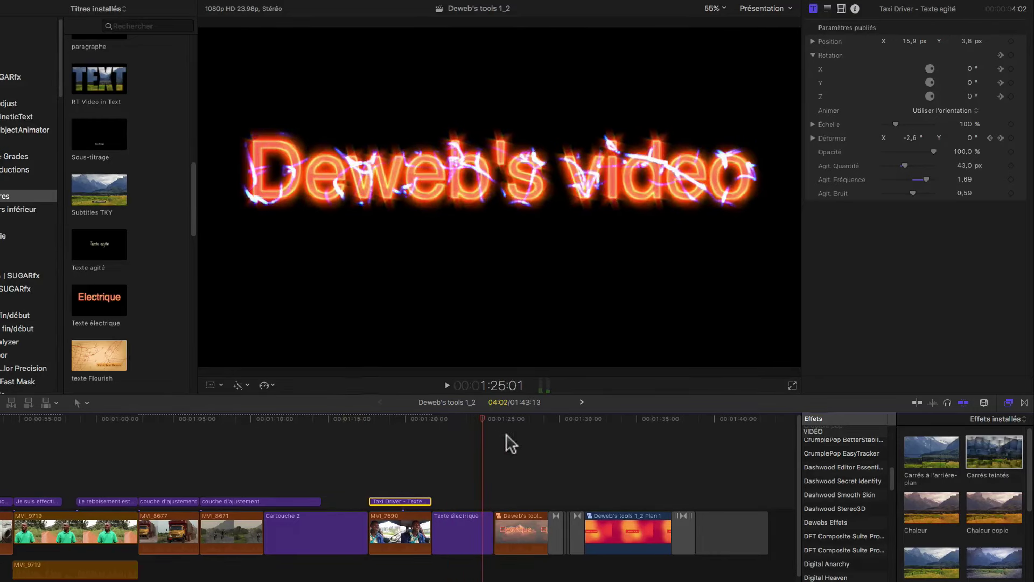
left_click(497, 419)
key("space")
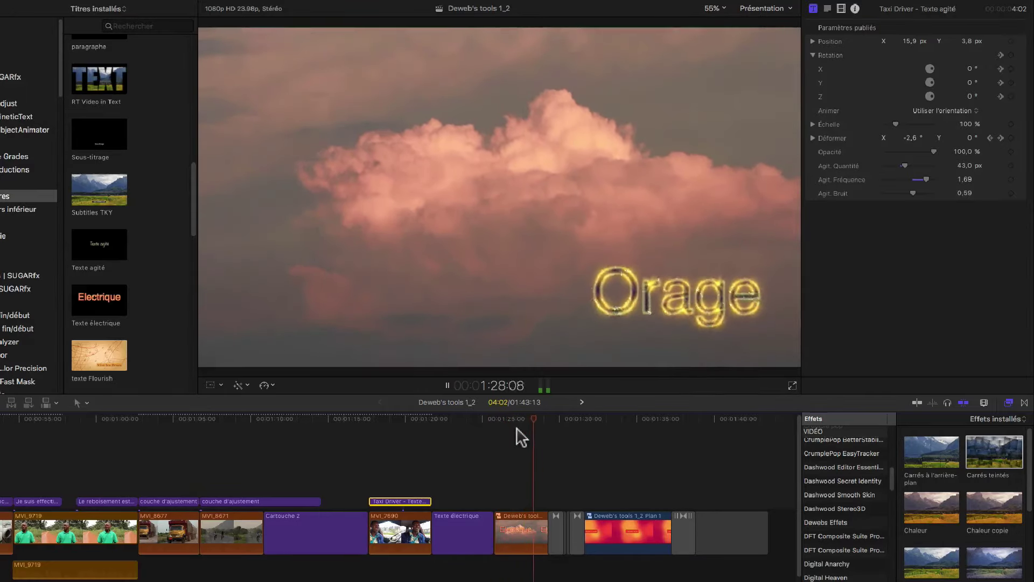
Step: Select the Texte électrique title, slightly reduce its Texte Échelle, and compare it with Texte Face off and on
left_click(443, 419)
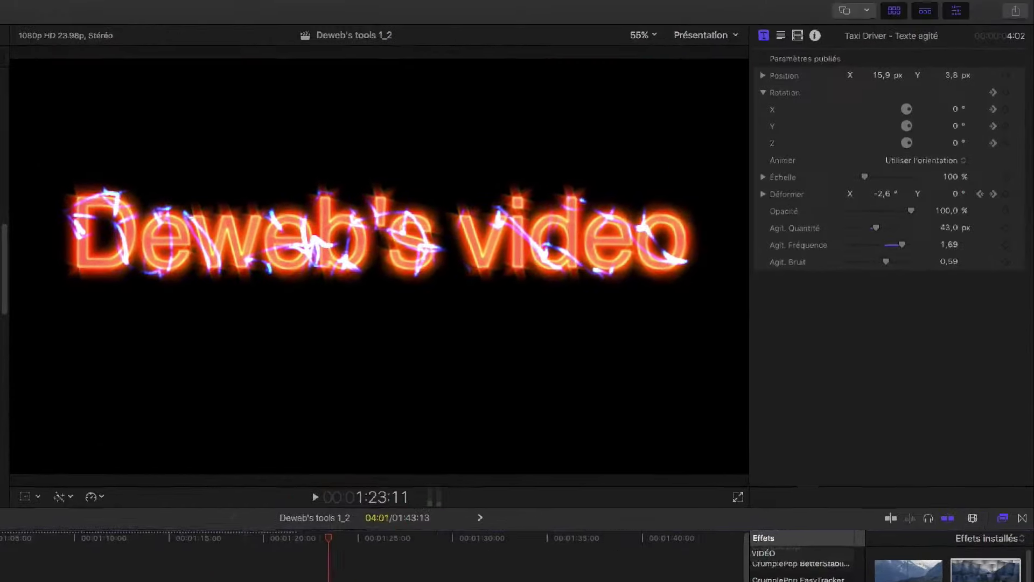
left_click(409, 570)
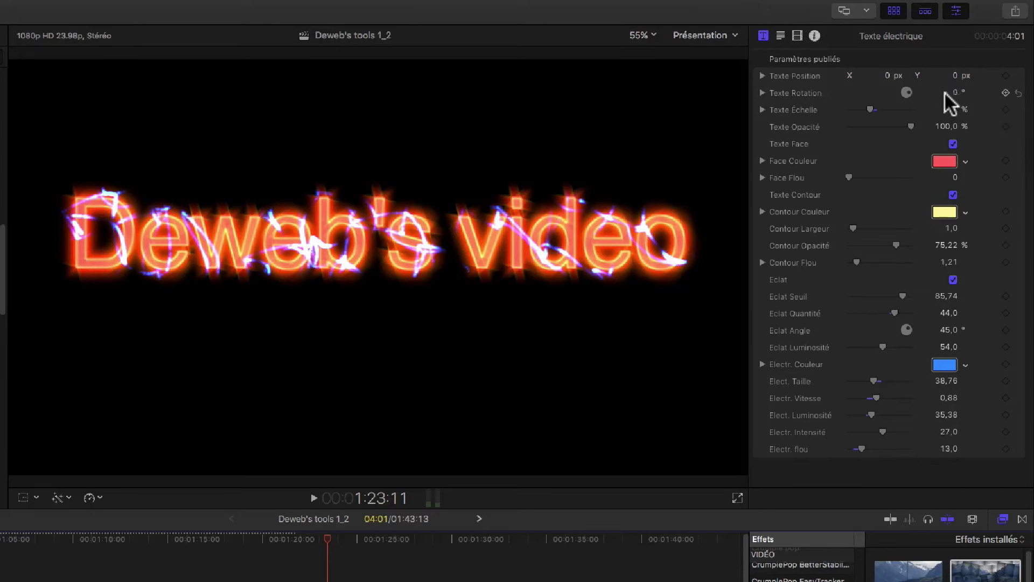
left_click_drag(868, 106, 911, 128)
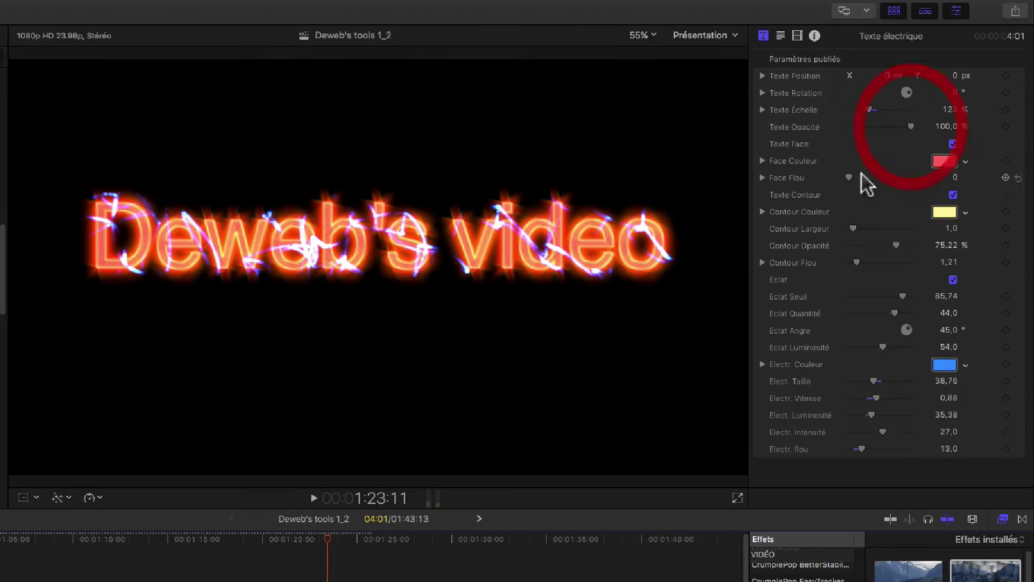
left_click(953, 144)
left_click(953, 144)
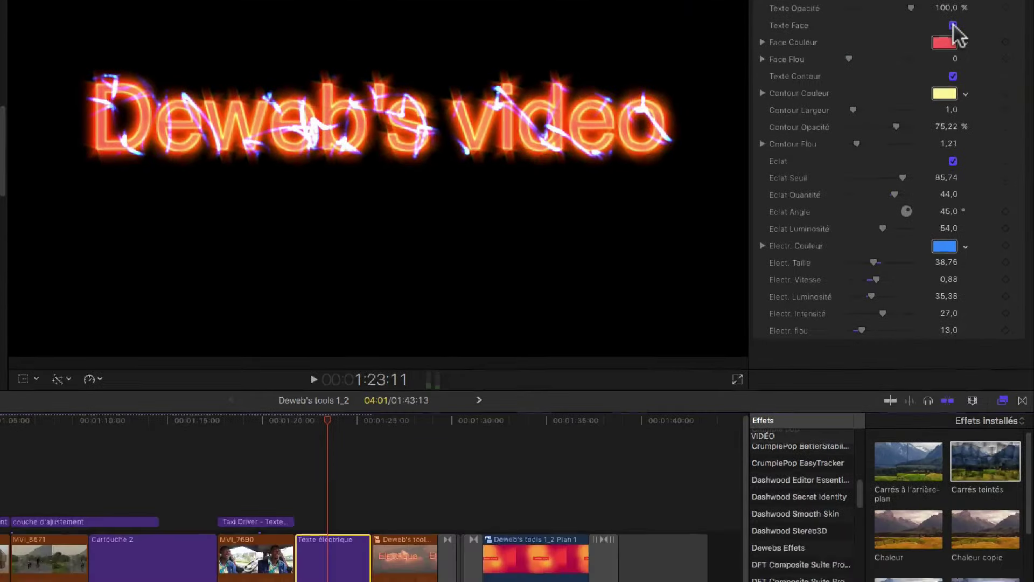
Step: Set the title's Face Couleur to a lighter red and try Face Flou at 4,06
left_click(948, 40)
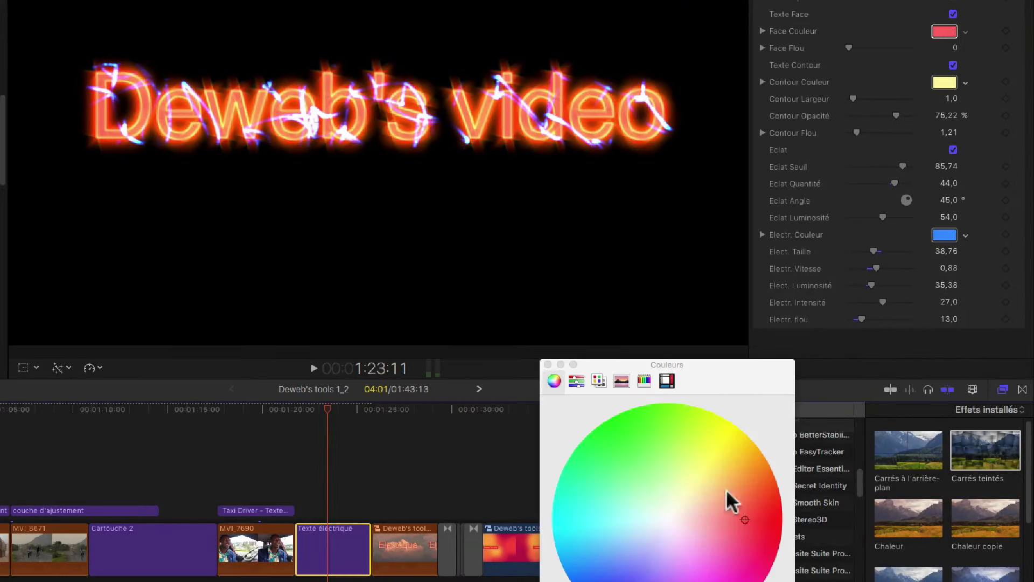
left_click_drag(736, 490, 737, 513)
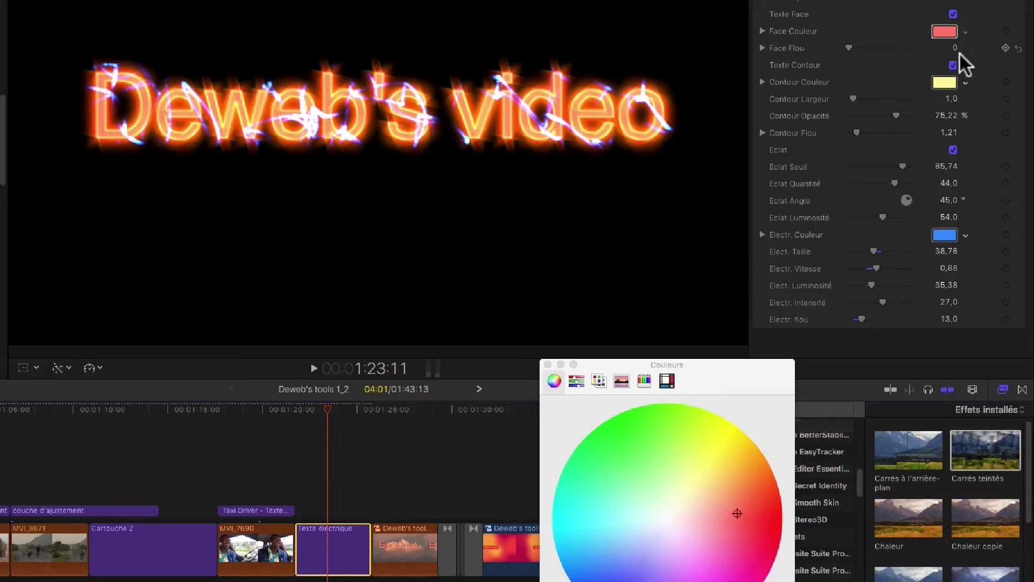
left_click_drag(867, 48, 872, 73)
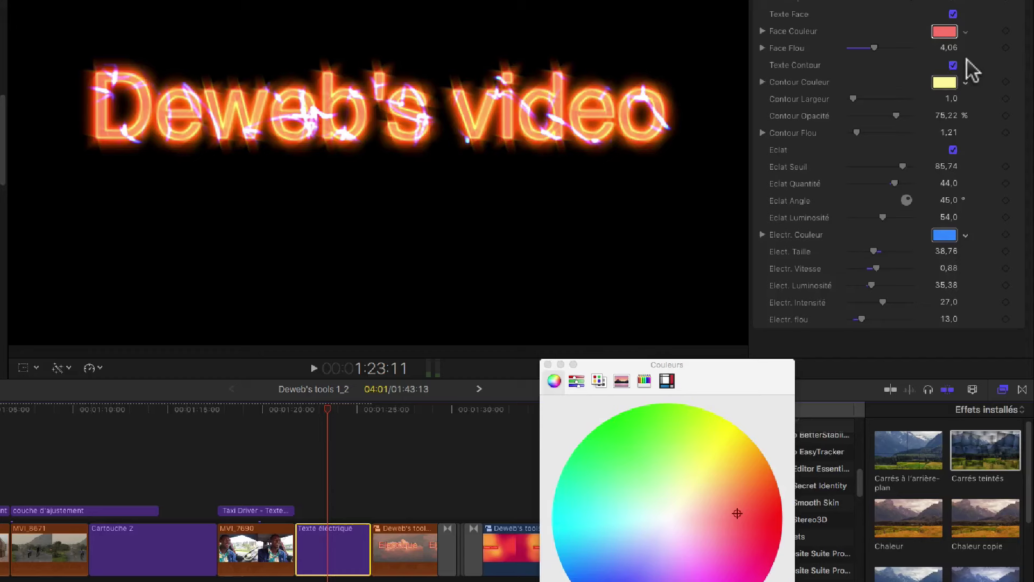
Step: Set Contour Couleur to yellow, Contour Largeur to 2,0, Contour Opacité to 37,85 % and Contour Flou to 1,09, with Face Flou back at 0
left_click(953, 65)
left_click(952, 65)
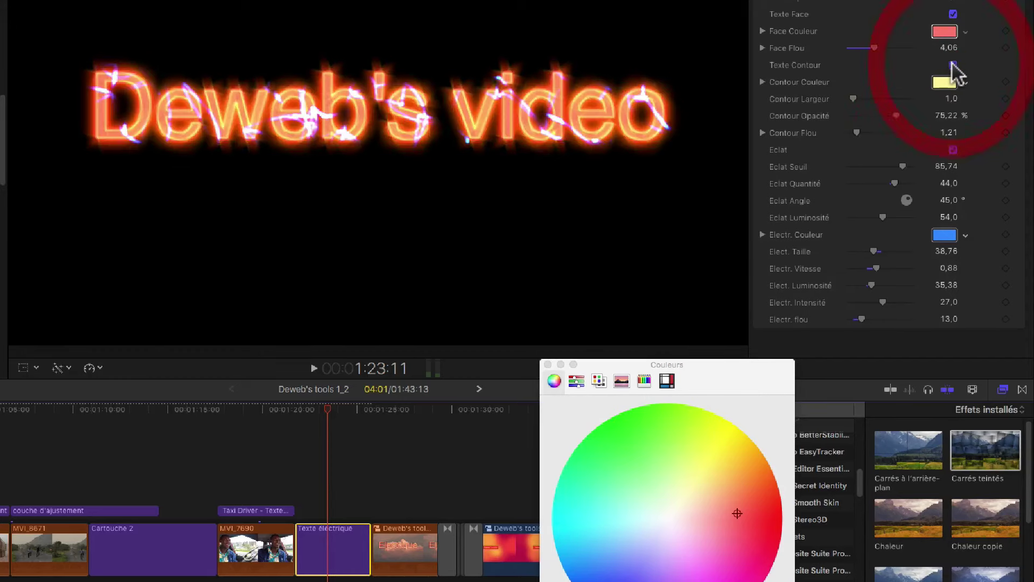
left_click(964, 83)
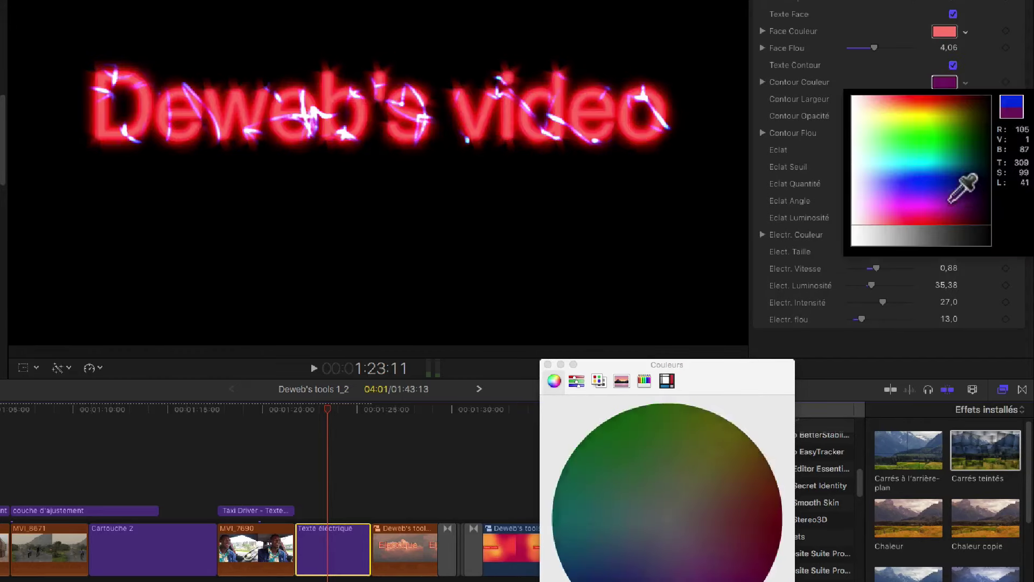
left_click_drag(944, 199, 864, 120)
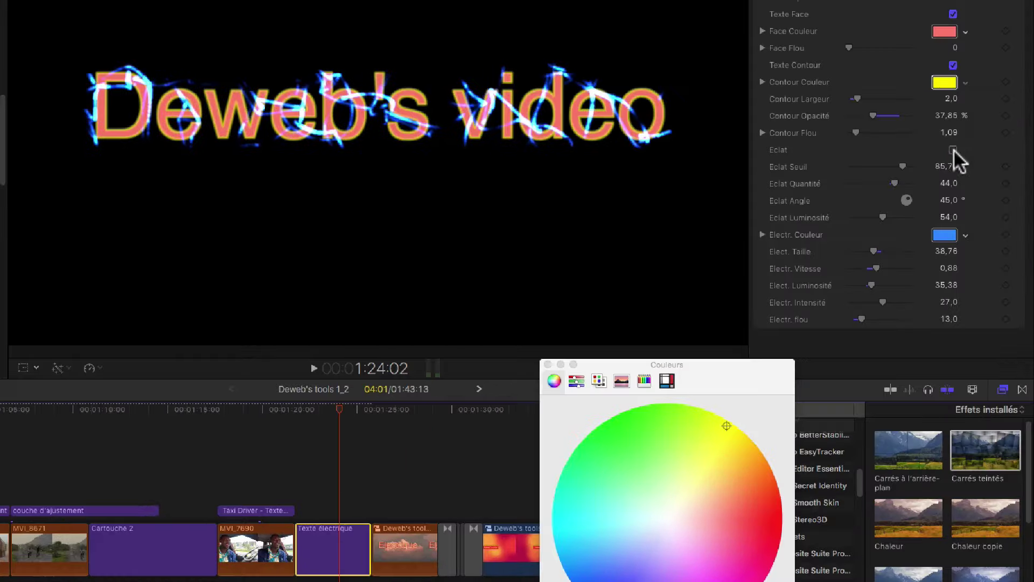
Step: Enable Eclat and set Eclat Seuil to 47,33, Quantité to 36,0, Angle to 198,0° and Luminosité to 53,0
left_click(953, 150)
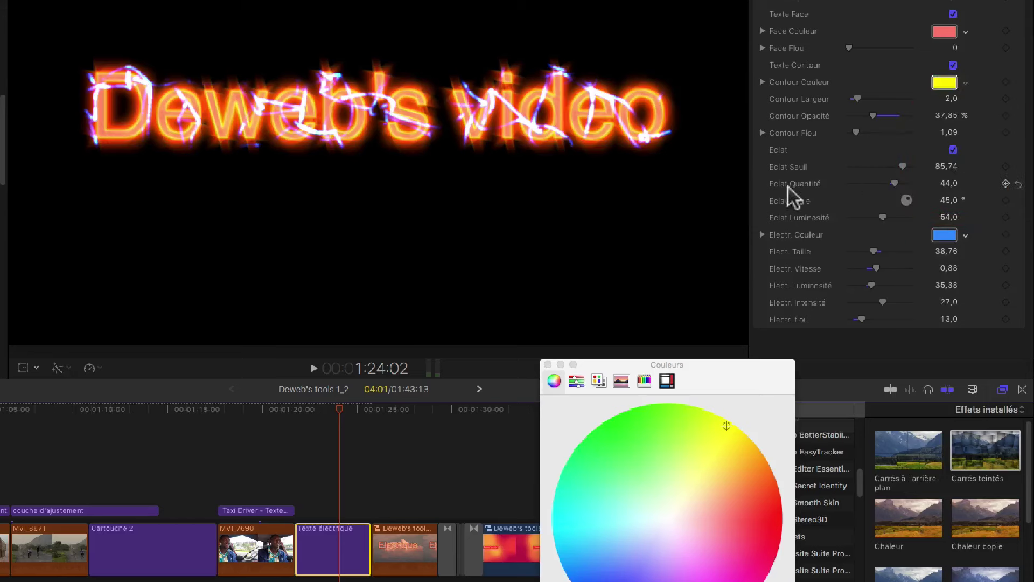
left_click_drag(901, 166, 887, 183)
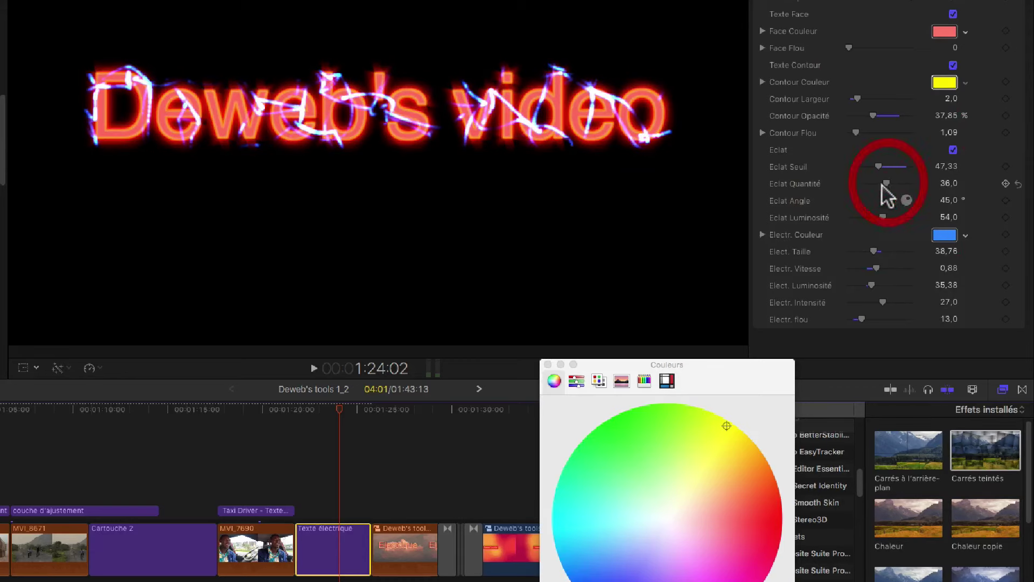
mouse_move(947, 201)
left_mouse_down()
mouse_move(946, 210)
mouse_move(946, 195)
left_mouse_up()
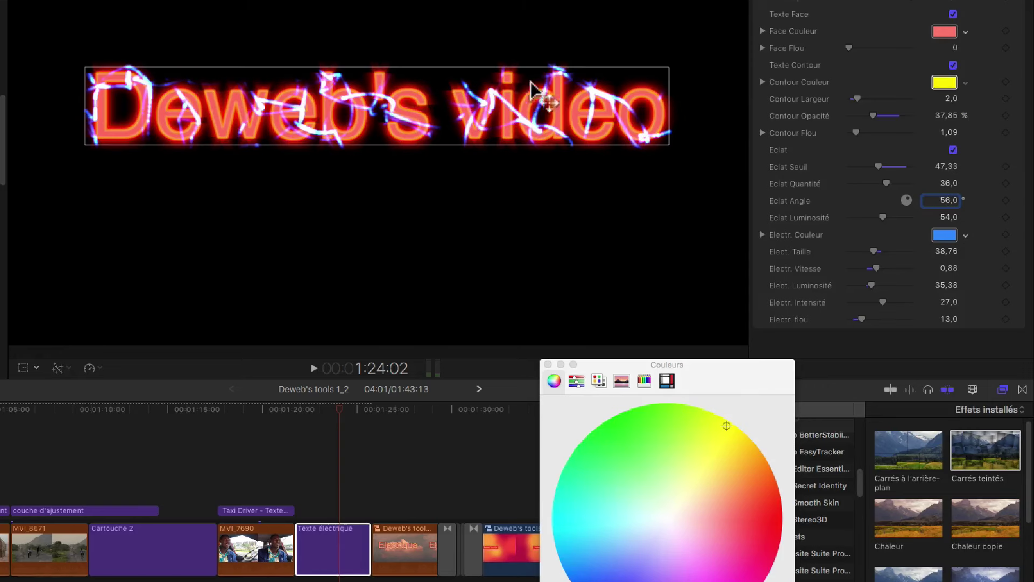
left_click_drag(944, 201, 943, 134)
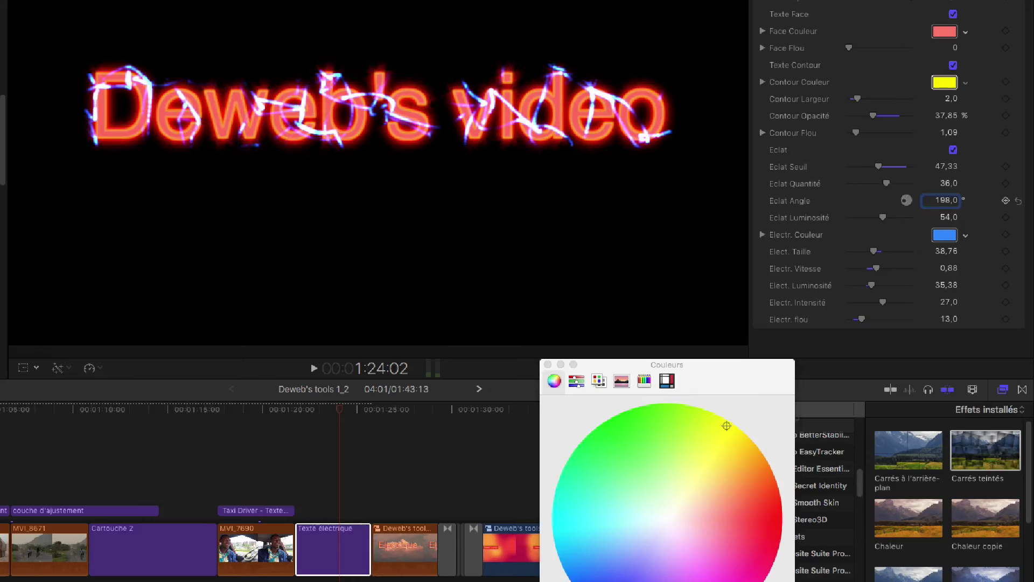
mouse_move(882, 216)
left_mouse_down()
mouse_move(899, 214)
mouse_move(883, 214)
mouse_move(883, 224)
left_mouse_up()
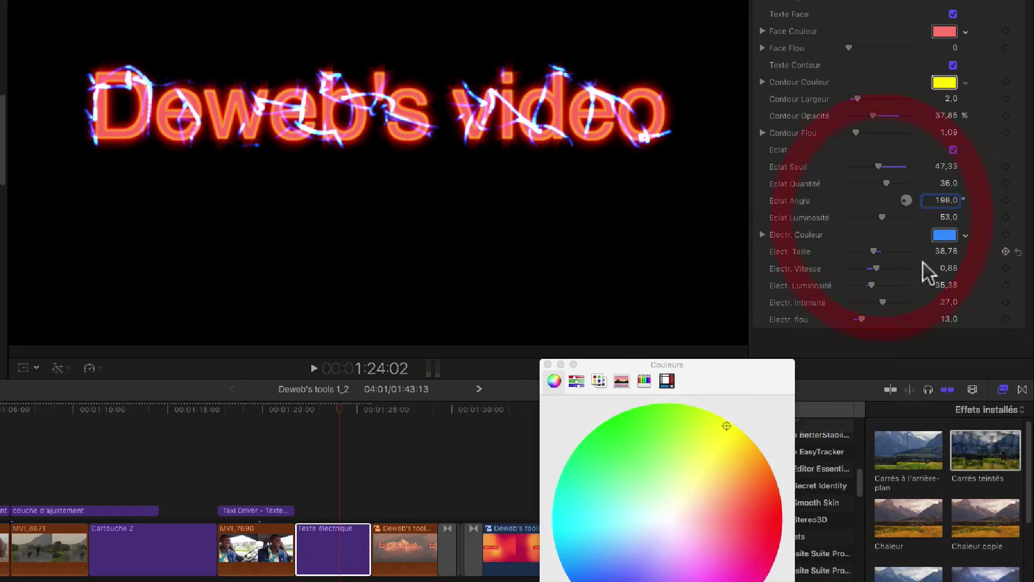
Step: Set Electr. Couleur to orange, Elect. Taille to 67,06, Electr. Vitesse to 1,04, Elect. Luminosité to 66,75 and Electr. Intensité to 44,0
left_click(965, 235)
mouse_move(965, 237)
left_mouse_down()
mouse_move(923, 244)
mouse_move(911, 262)
mouse_move(917, 254)
left_mouse_up()
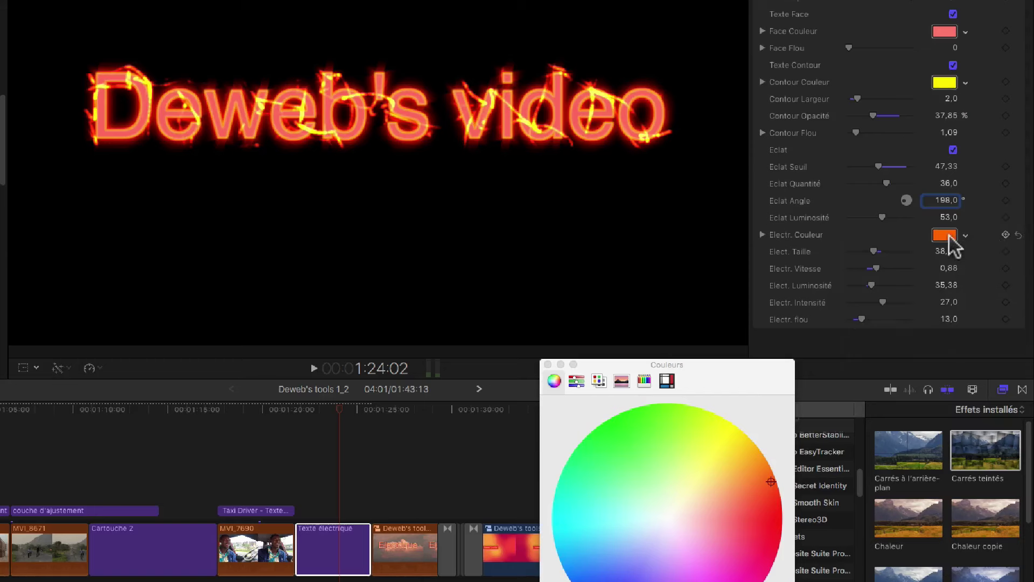
mouse_move(875, 252)
left_mouse_down()
mouse_move(905, 251)
mouse_move(879, 251)
mouse_move(892, 251)
mouse_move(878, 270)
mouse_move(880, 285)
mouse_move(905, 303)
left_mouse_up()
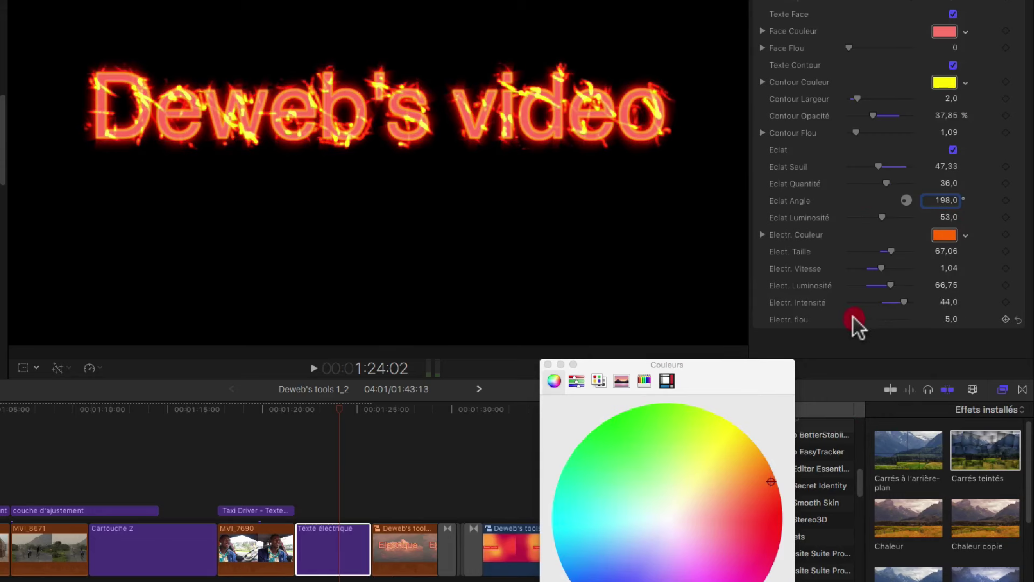
Step: Try Electr. flou at 0, set it to 4,0, and play the Texte électrique title from its start
left_click_drag(854, 318, 836, 319)
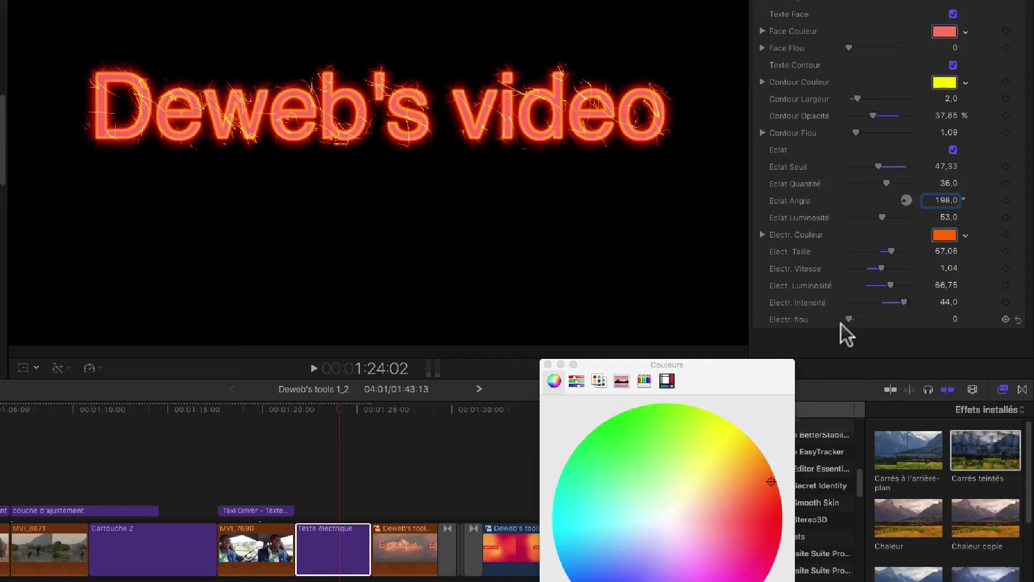
left_click_drag(849, 319, 852, 318)
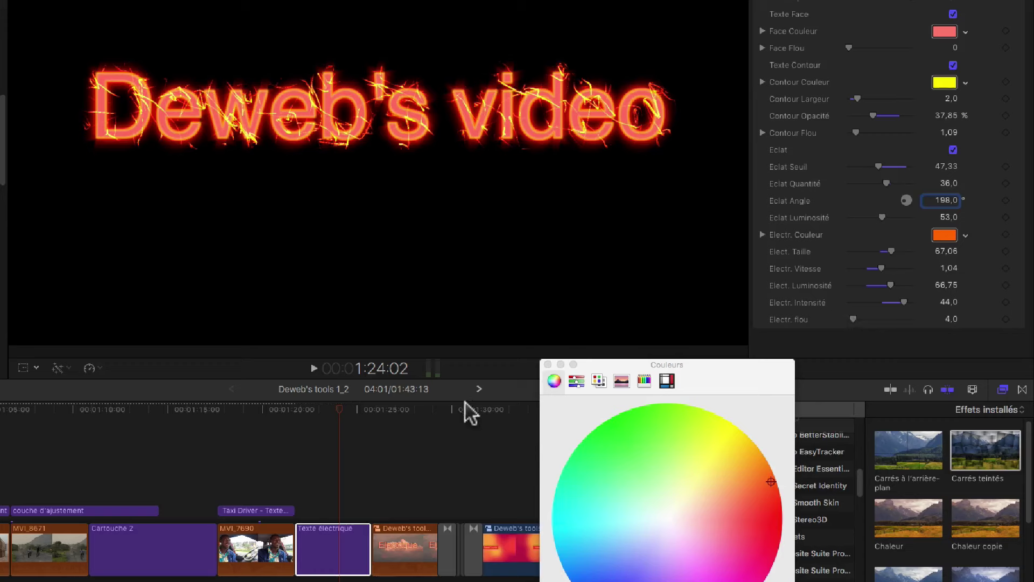
left_click(295, 408)
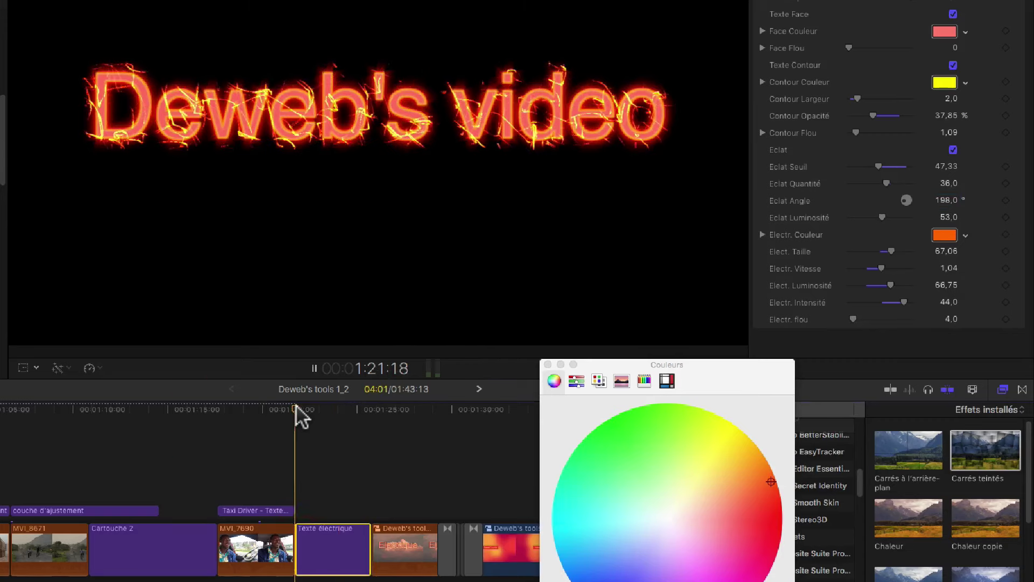
key("space")
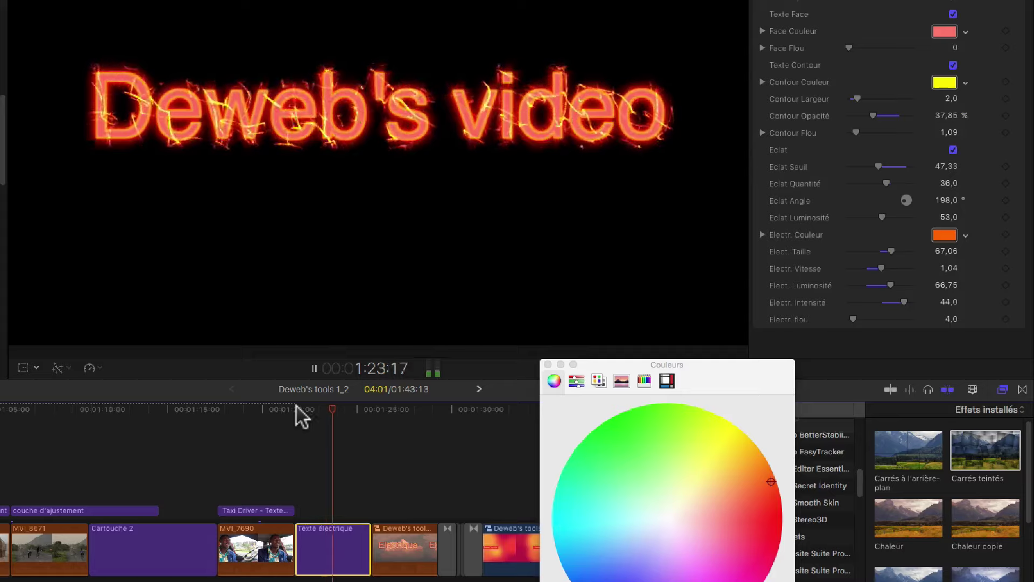